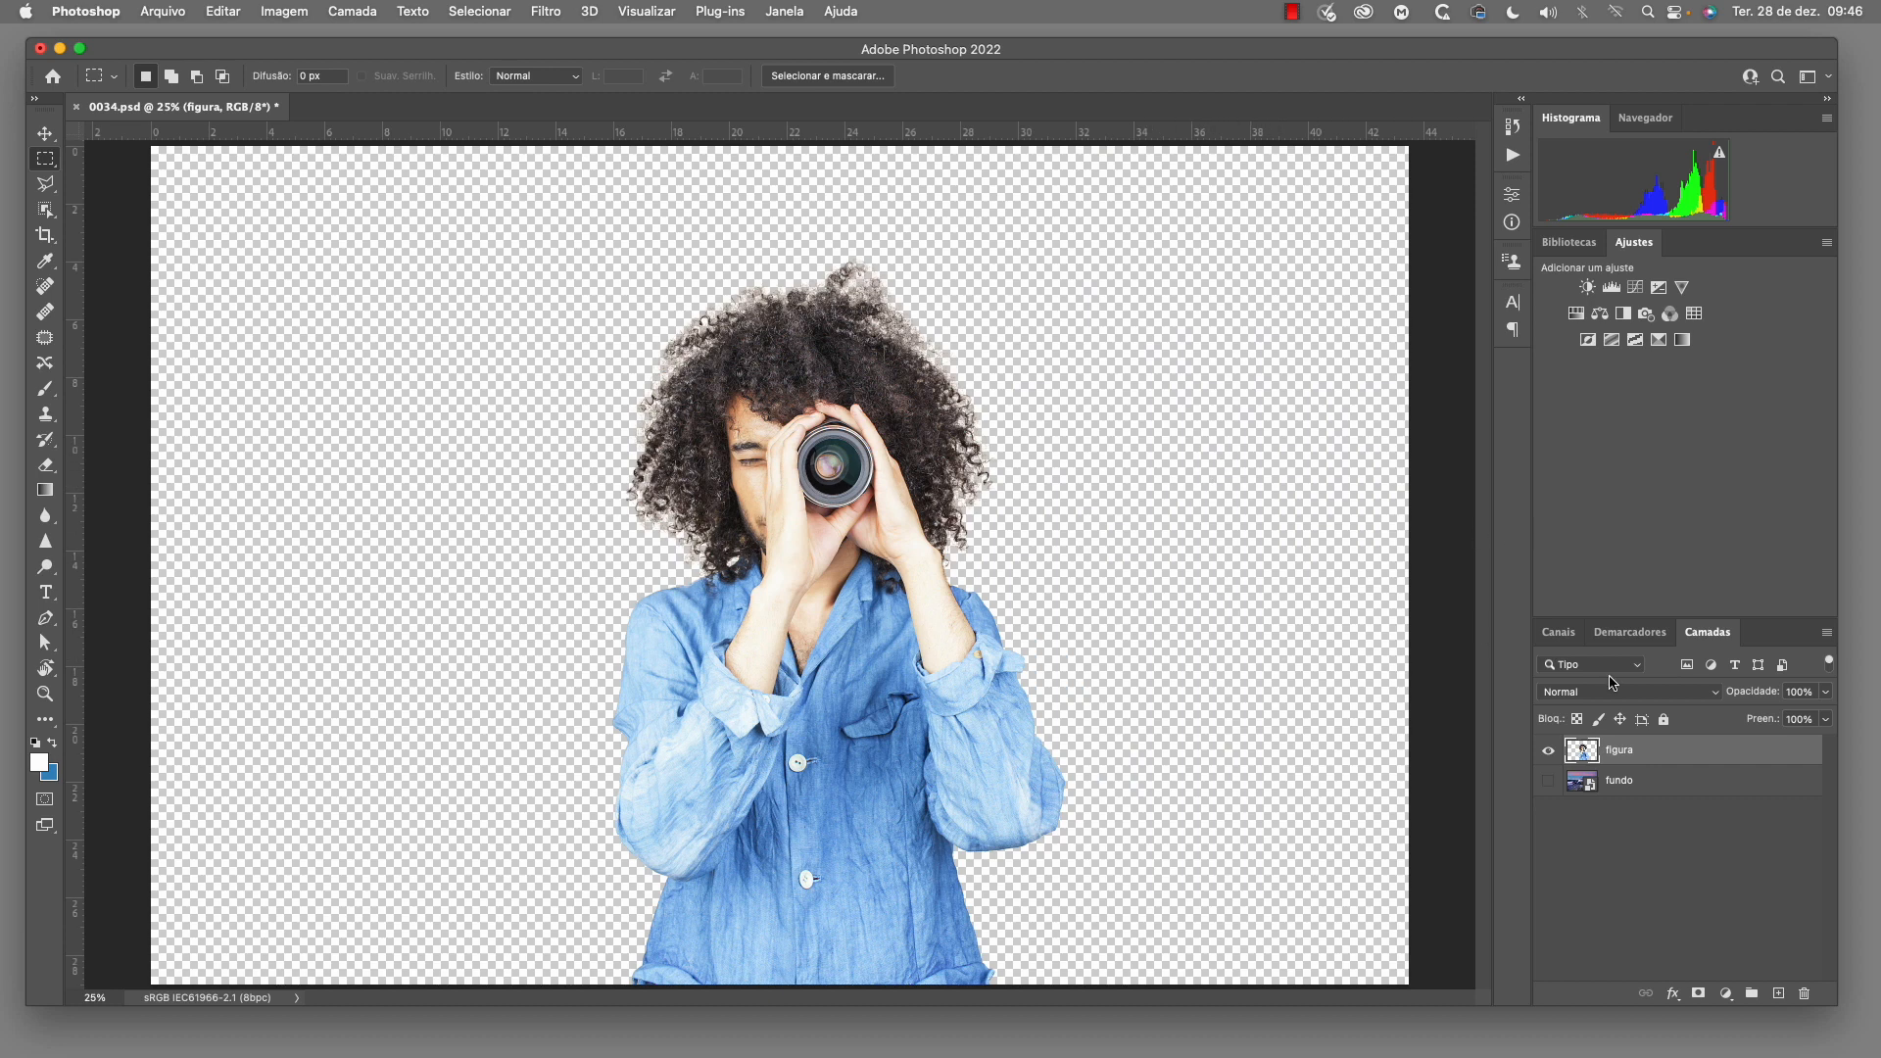
Show the fundo layer and enable the Harmonização neural filter on the figura layer, using fundo as the reference image
click(1548, 781)
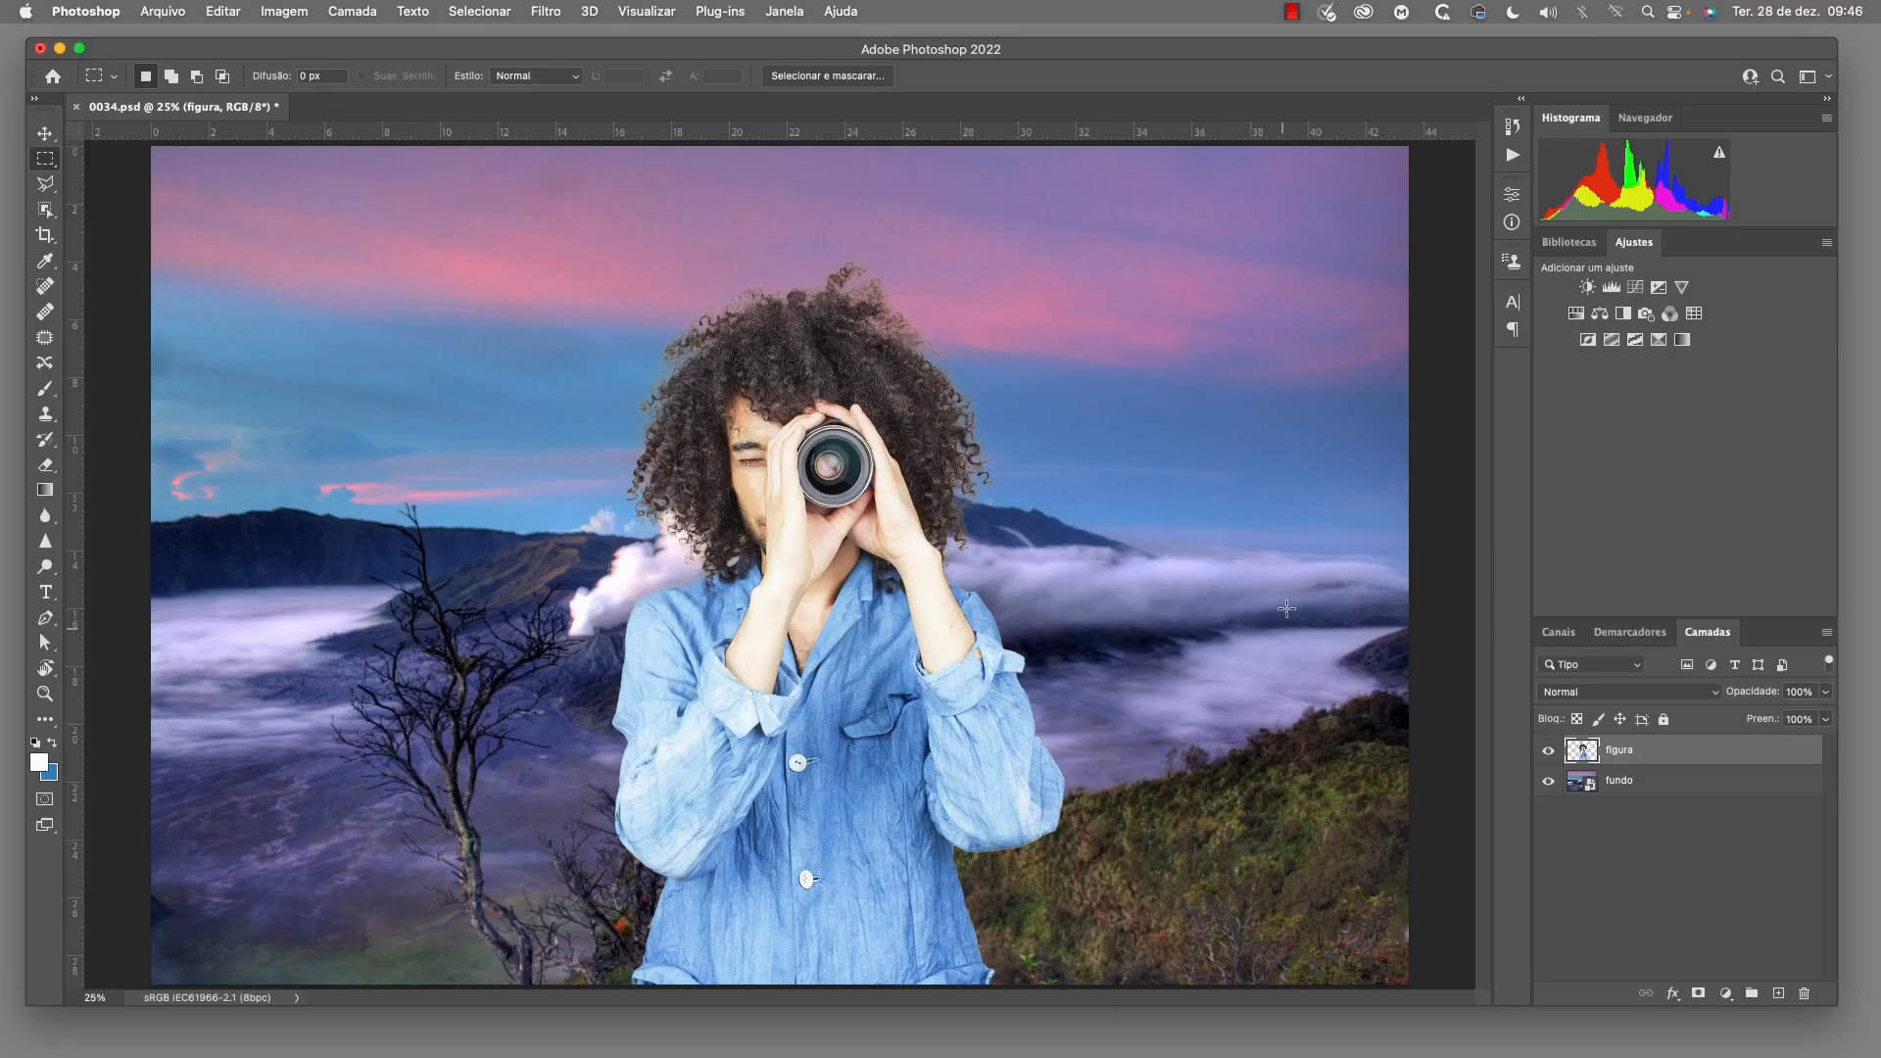
click(546, 12)
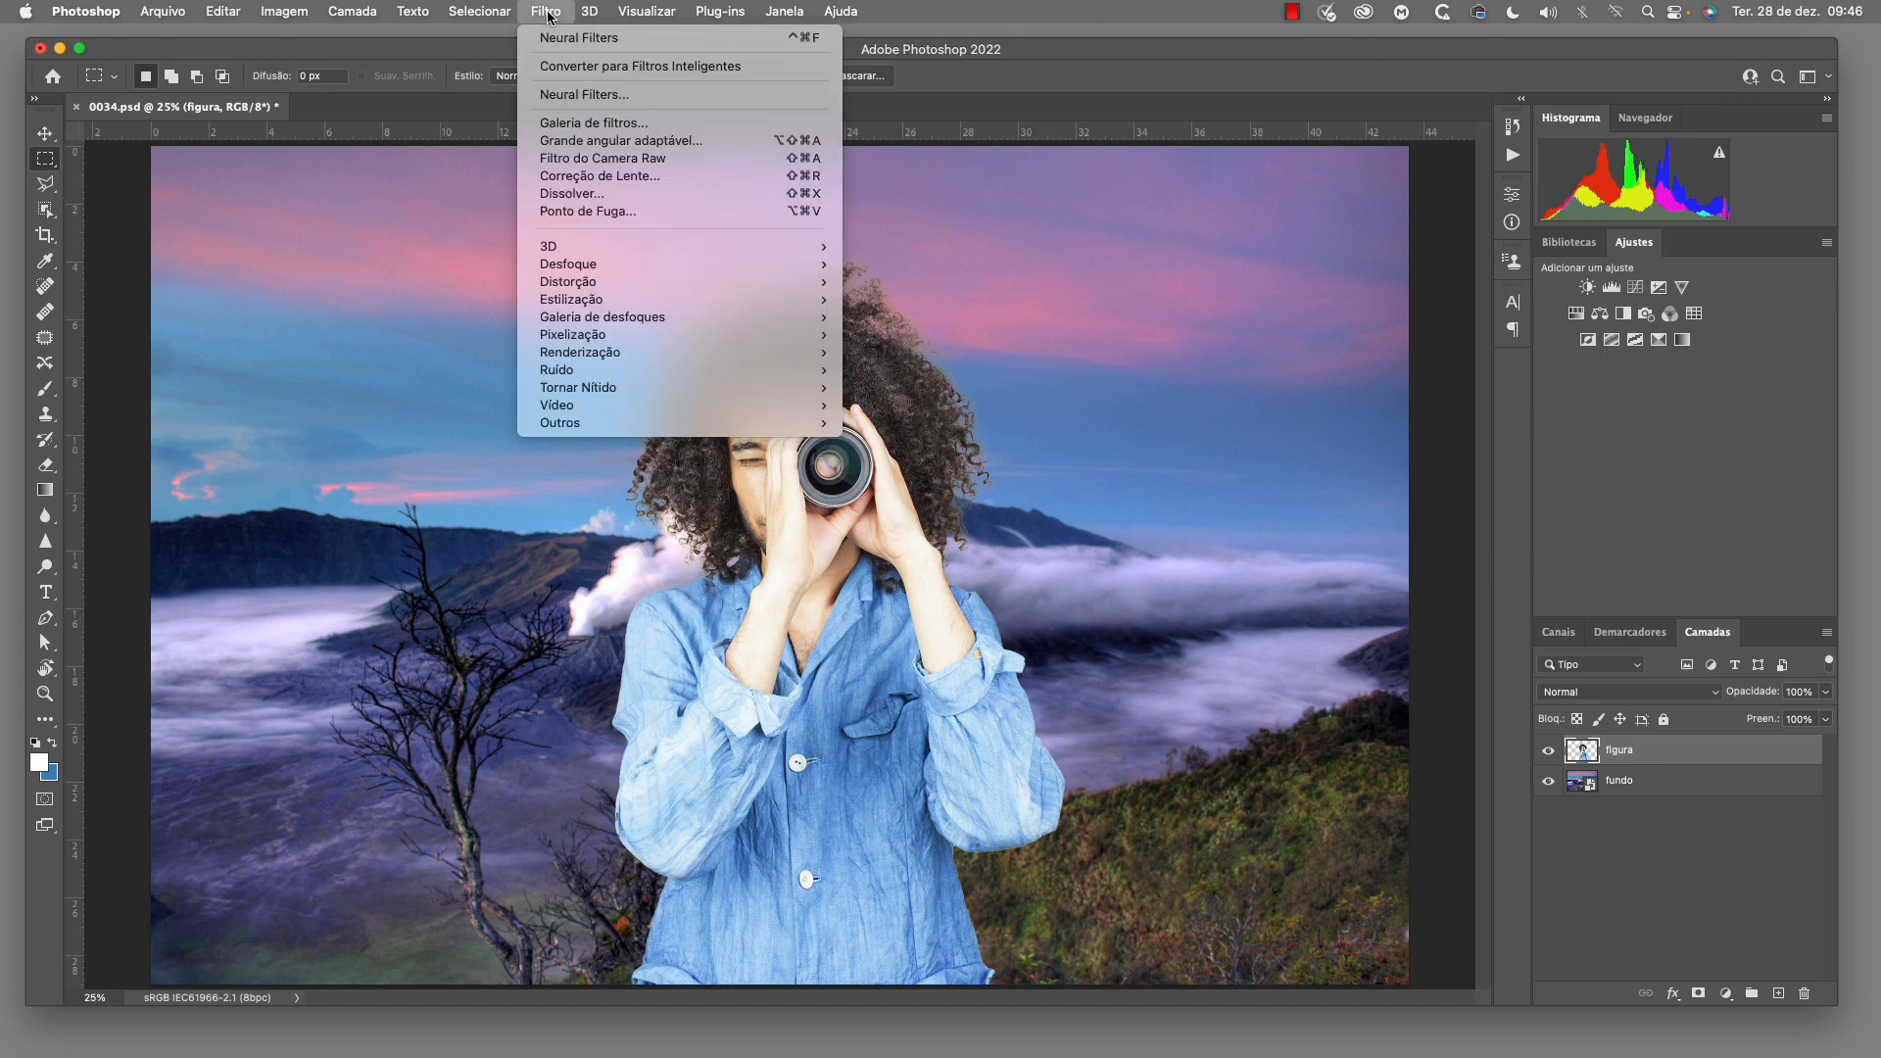
click(585, 94)
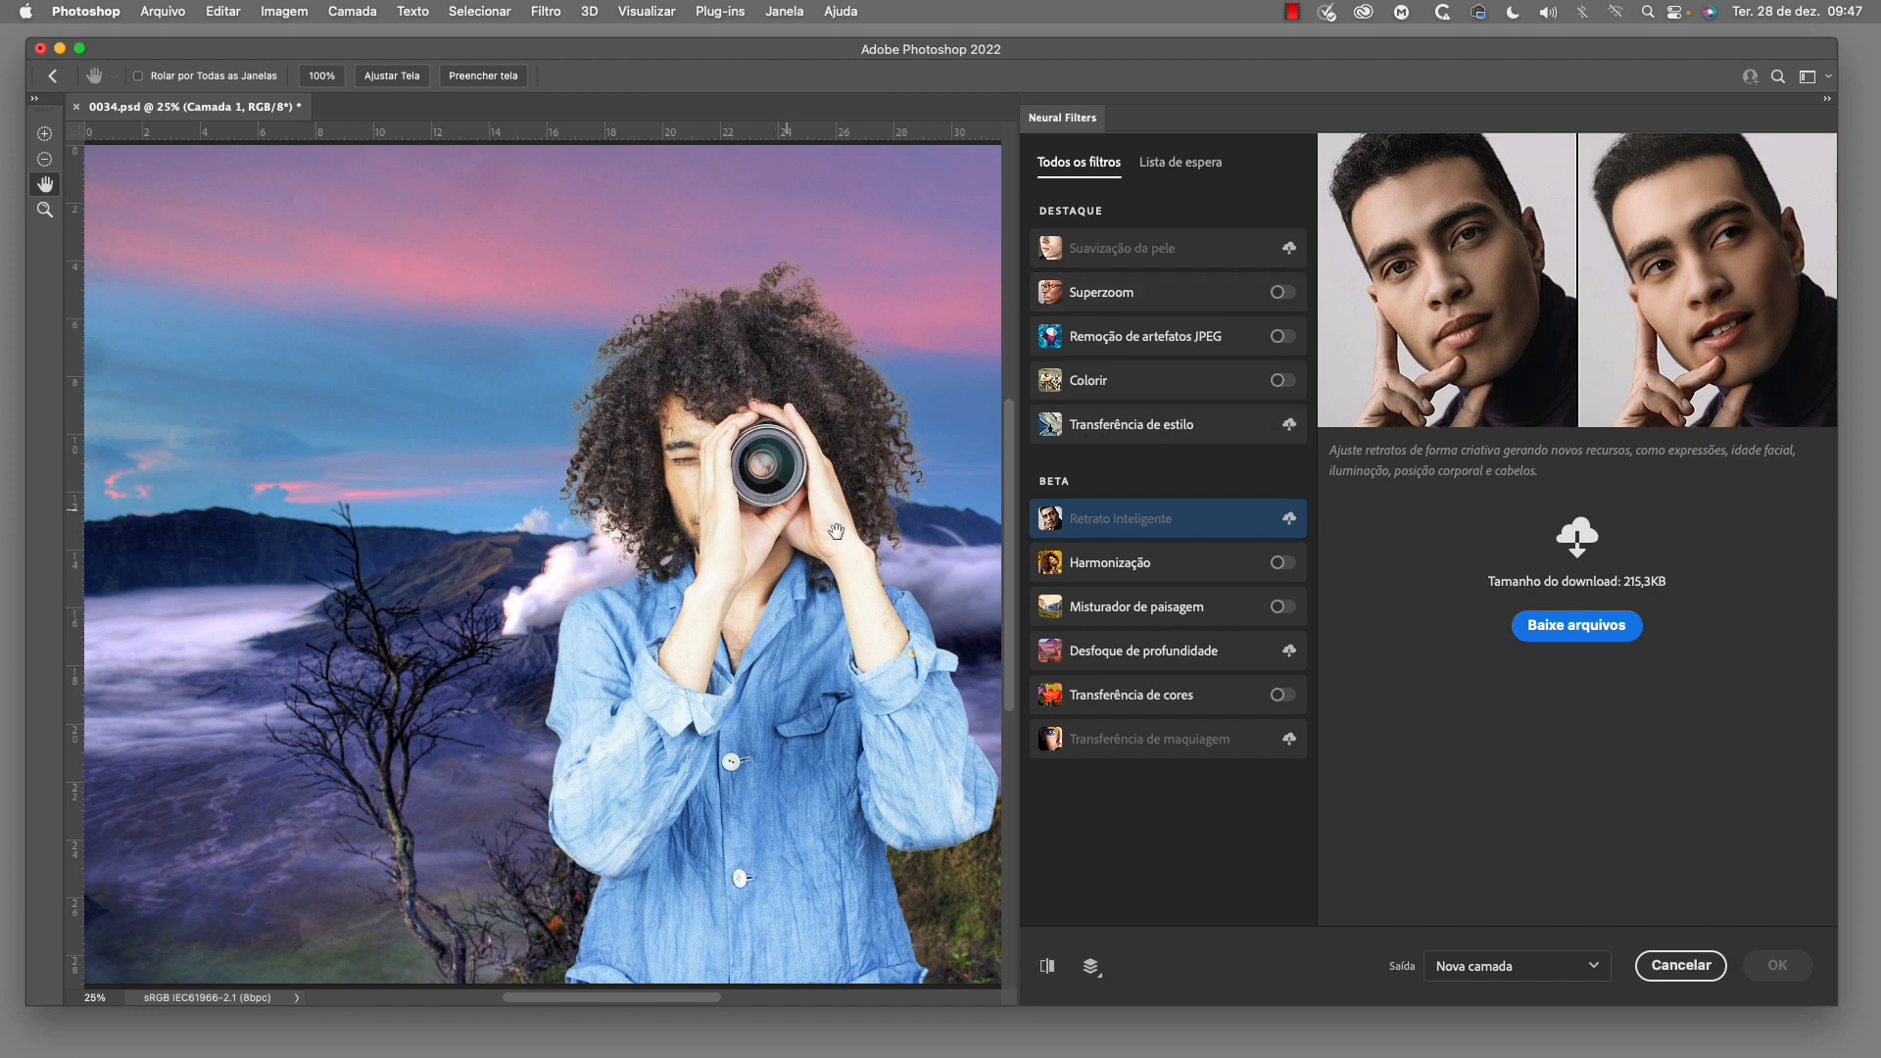
click(1289, 566)
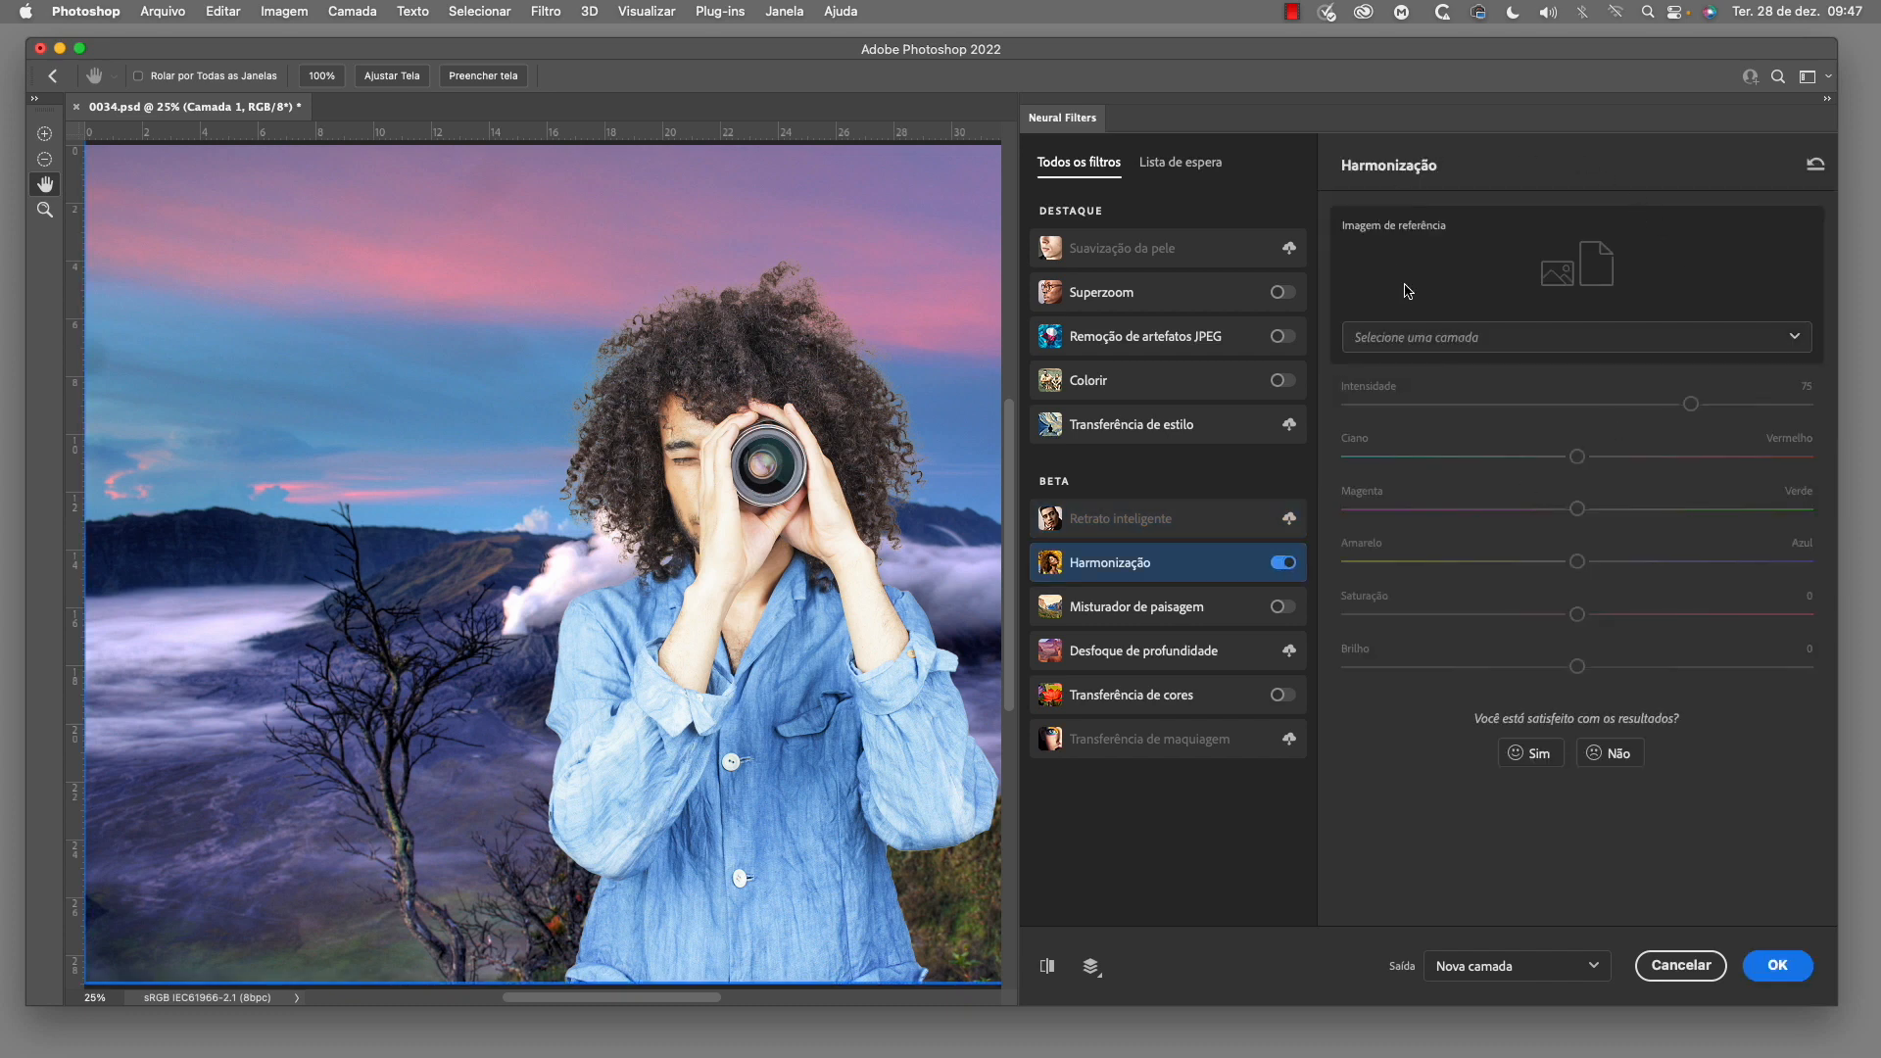
click(1795, 339)
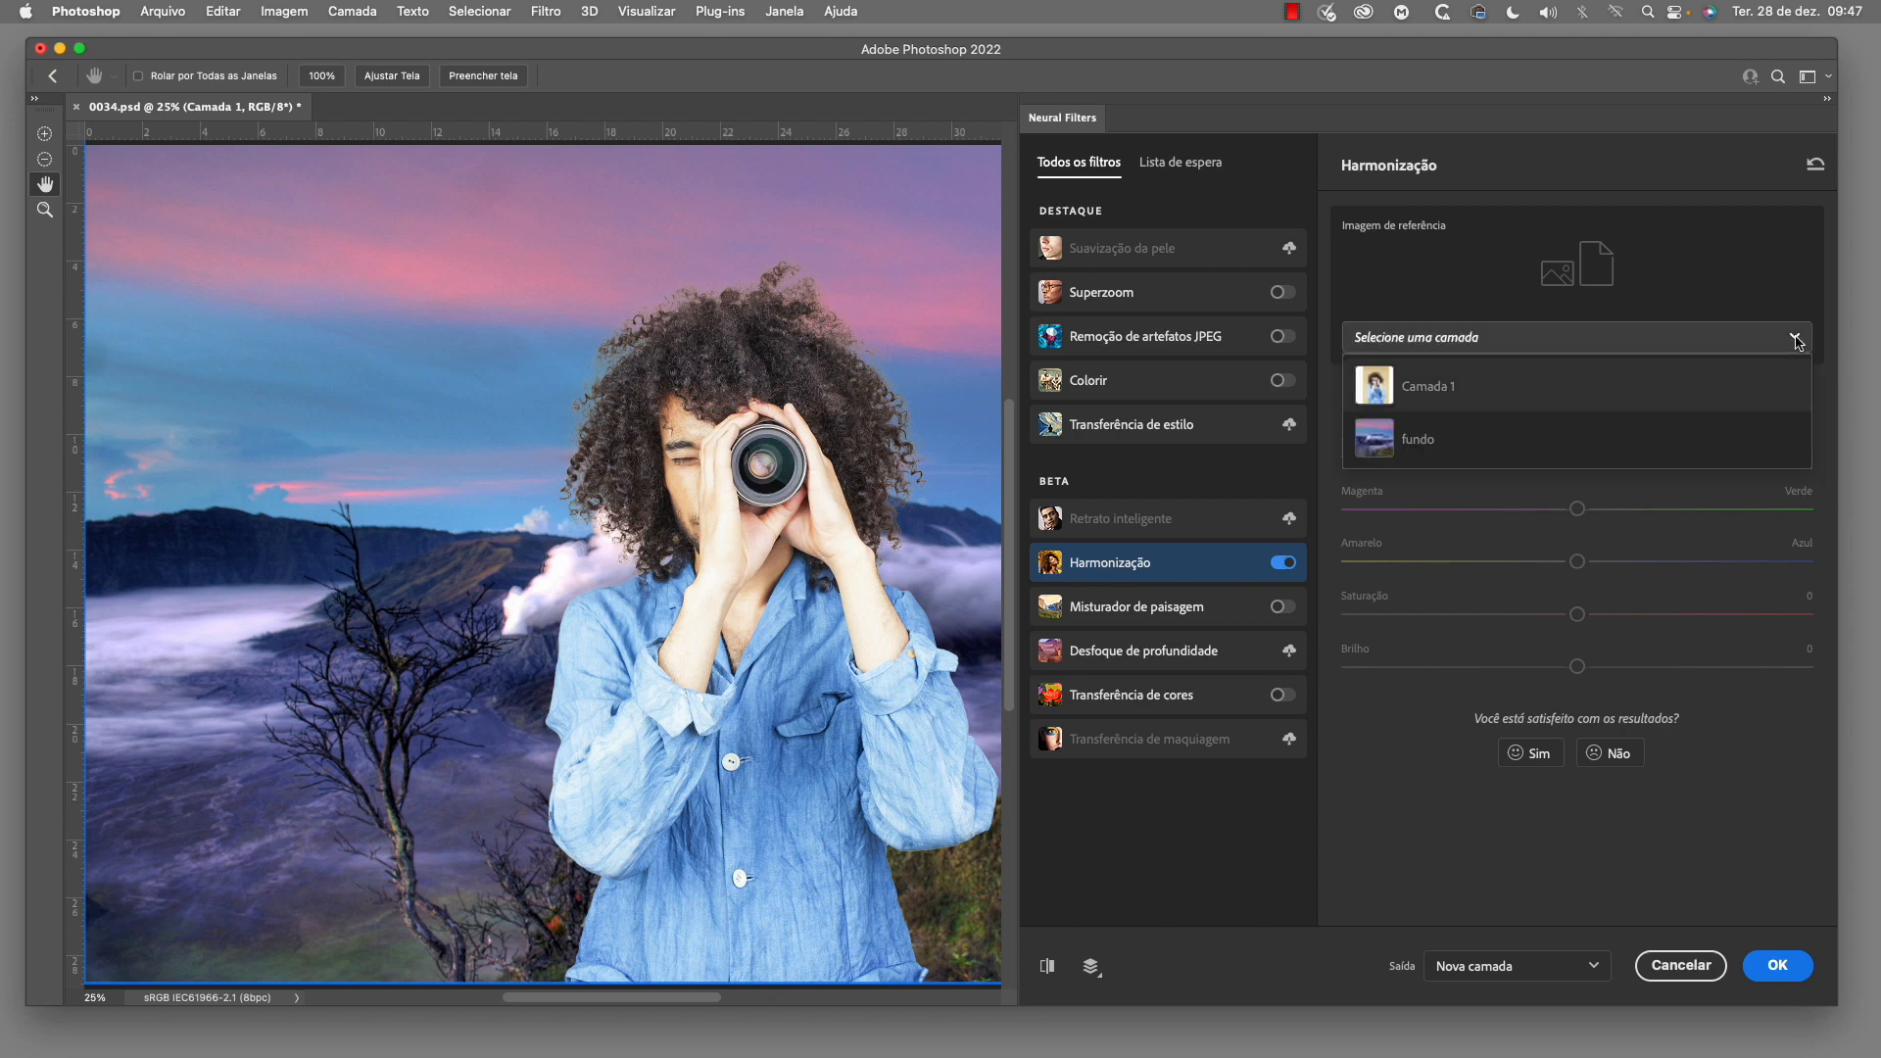
click(1429, 449)
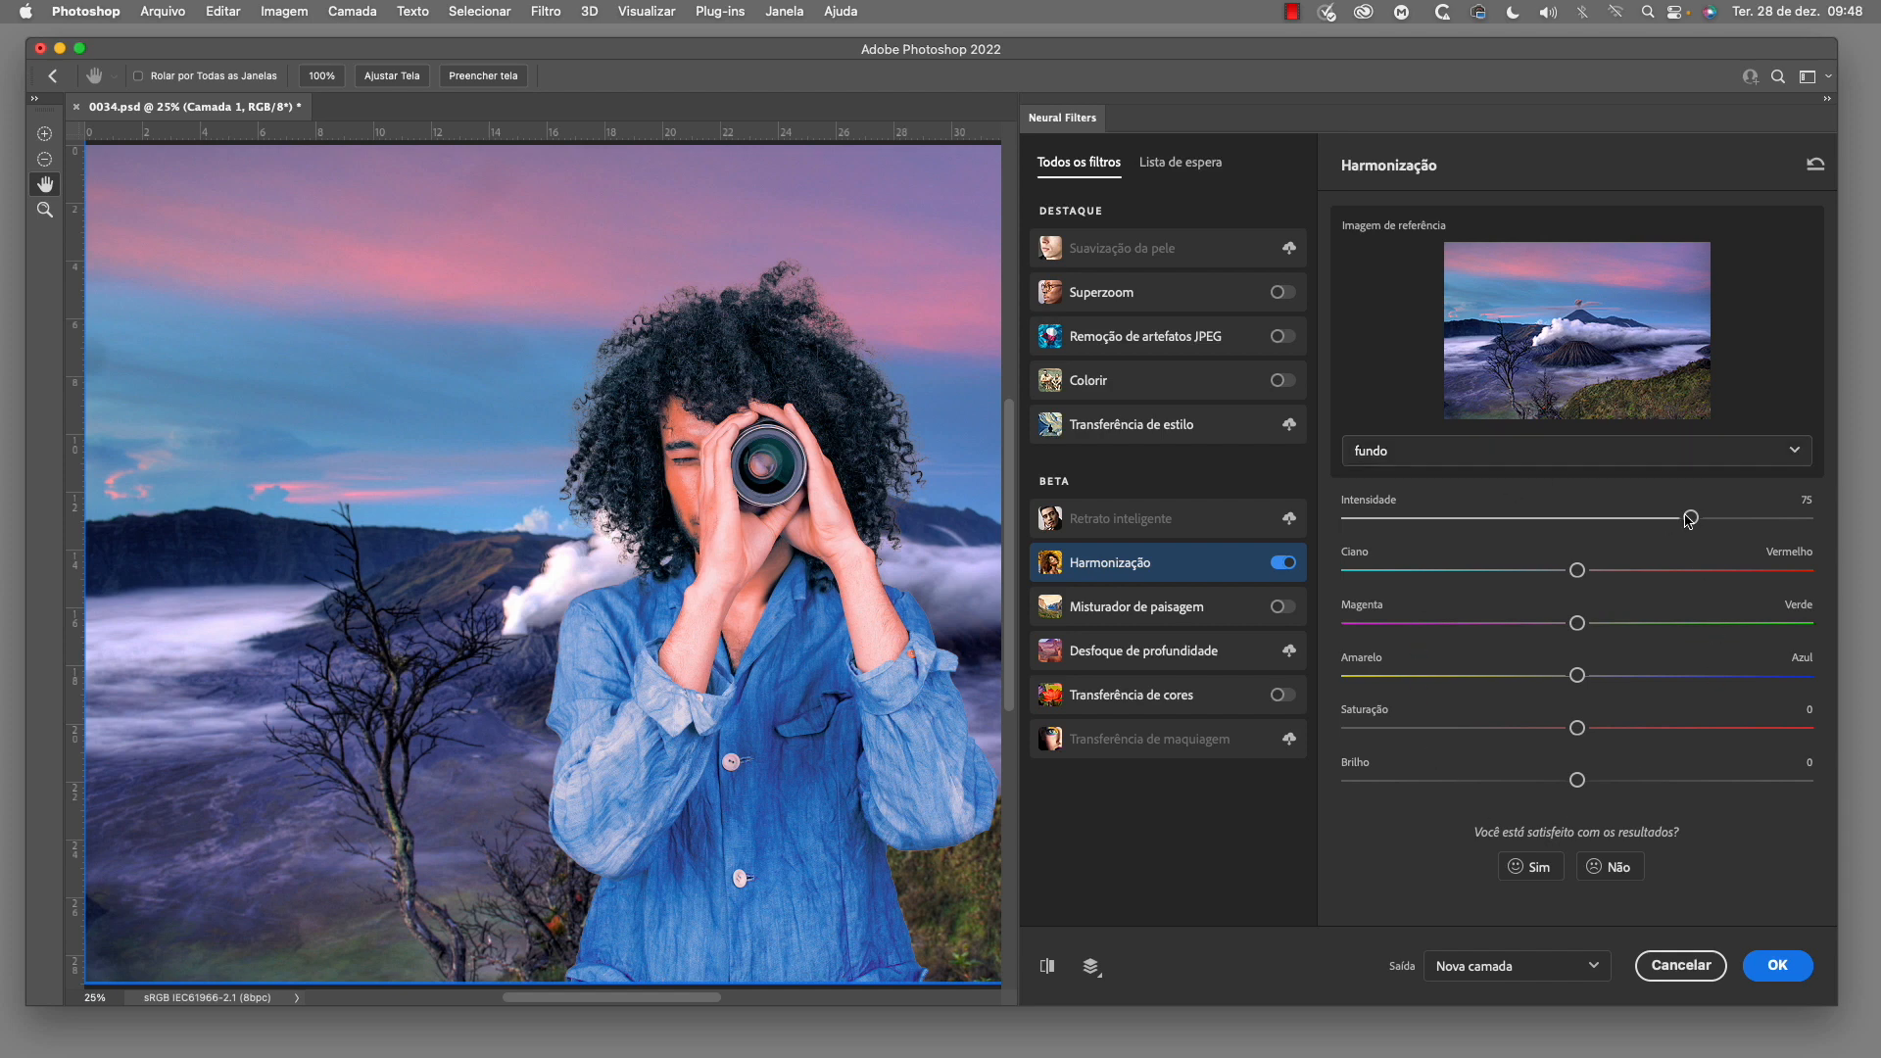
Set the harmonization intensity to 39 and compare the preview with the original
drag(1688, 520, 1529, 521)
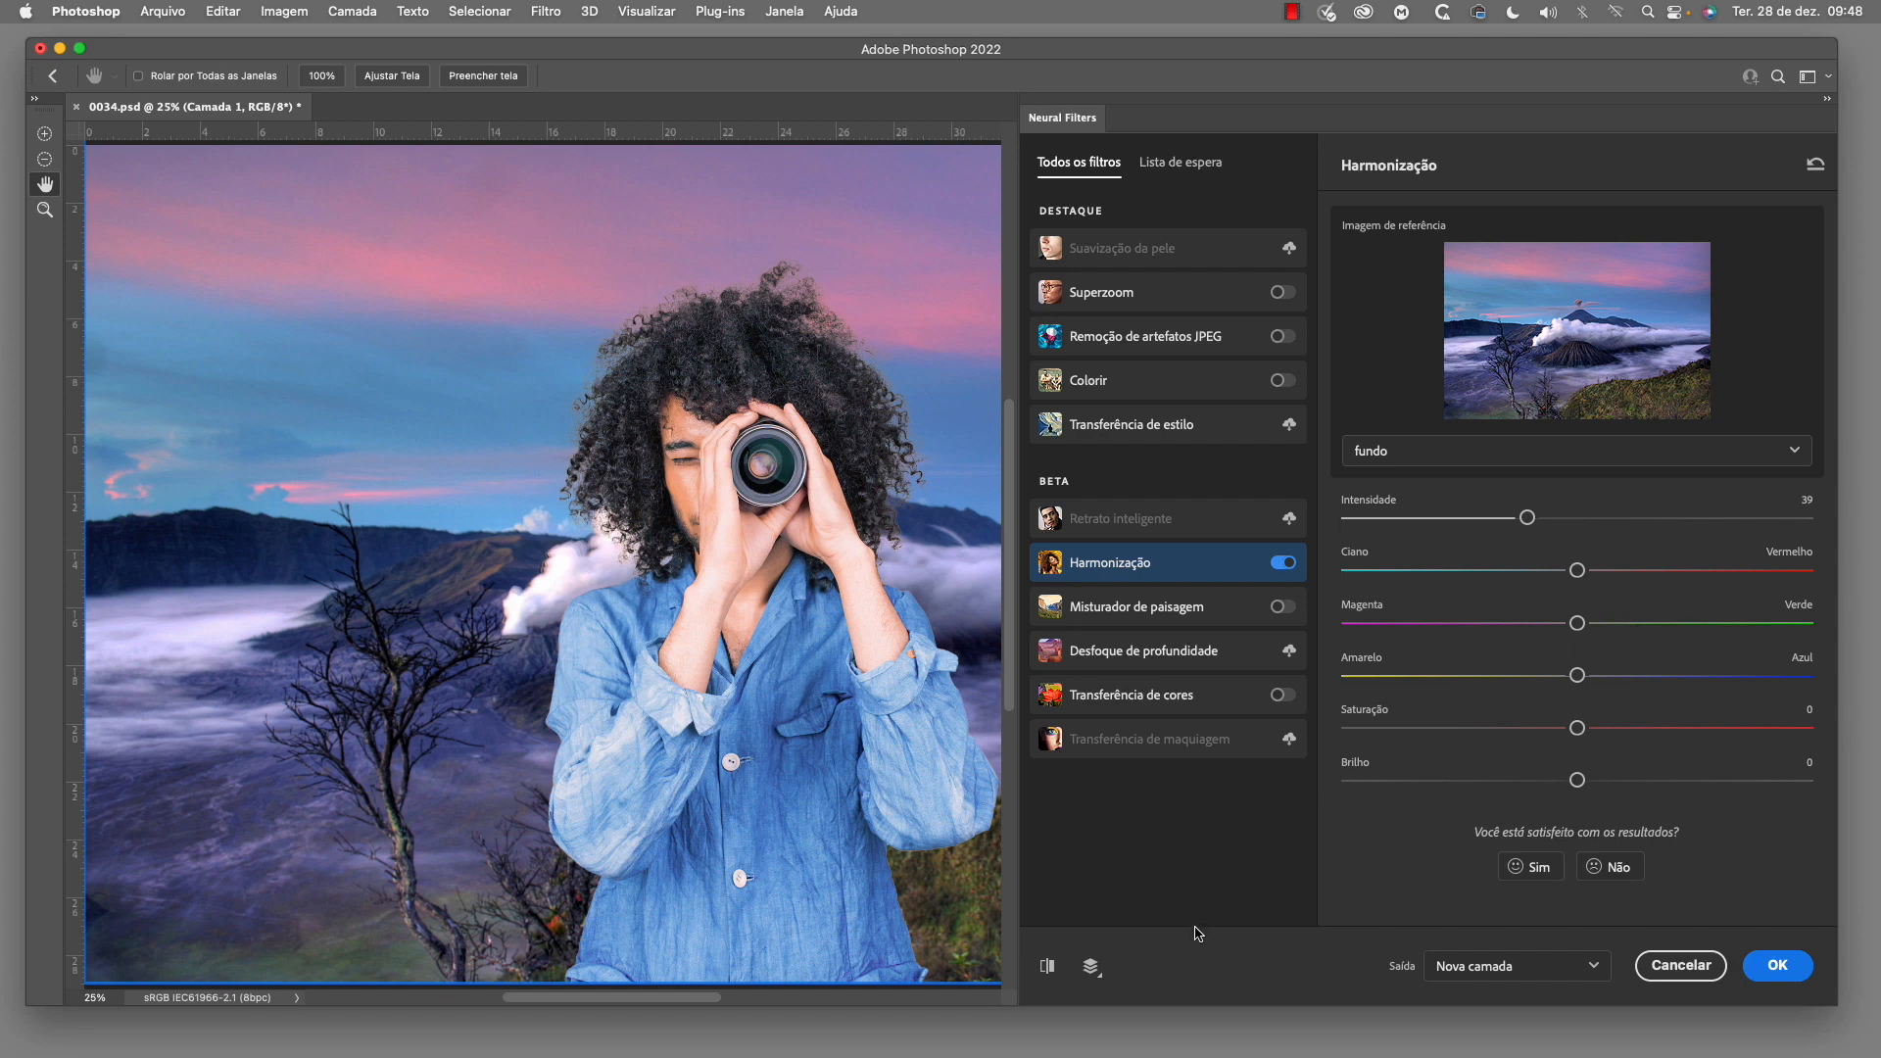
click(1047, 968)
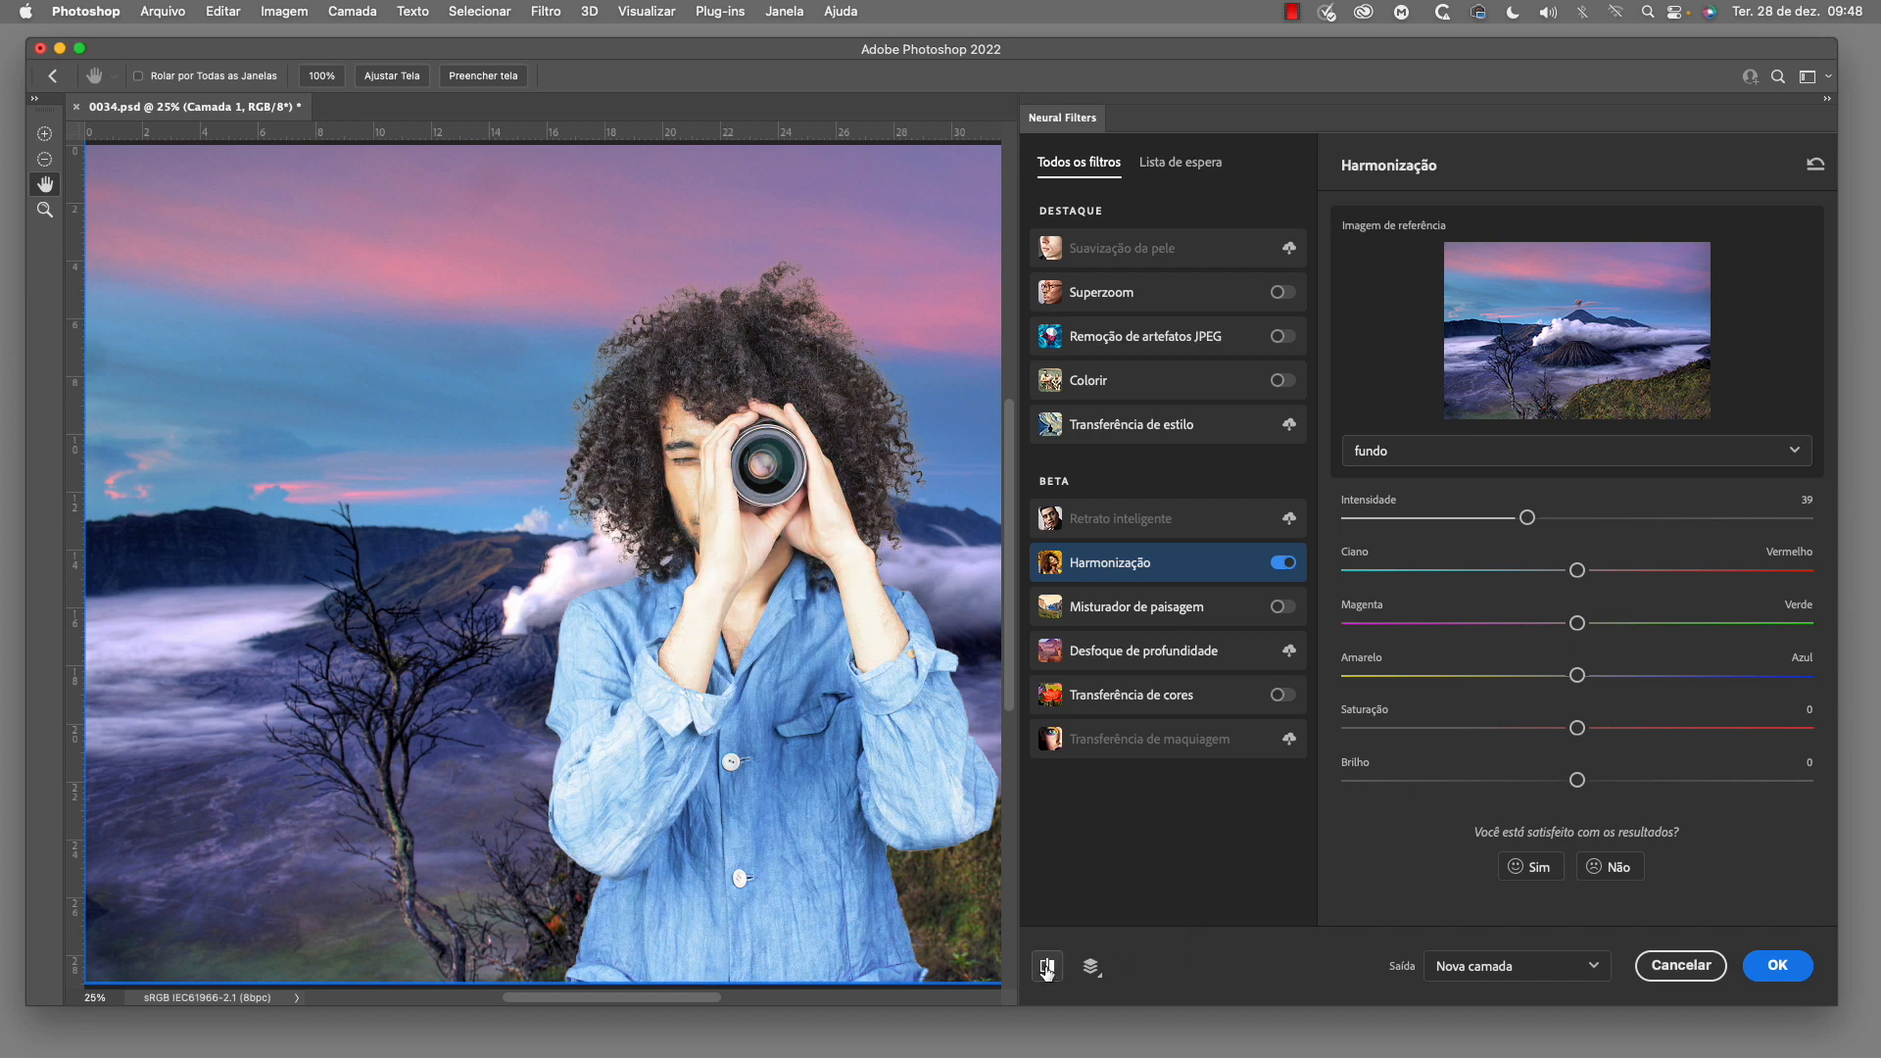
click(1046, 968)
click(1046, 968)
click(1047, 968)
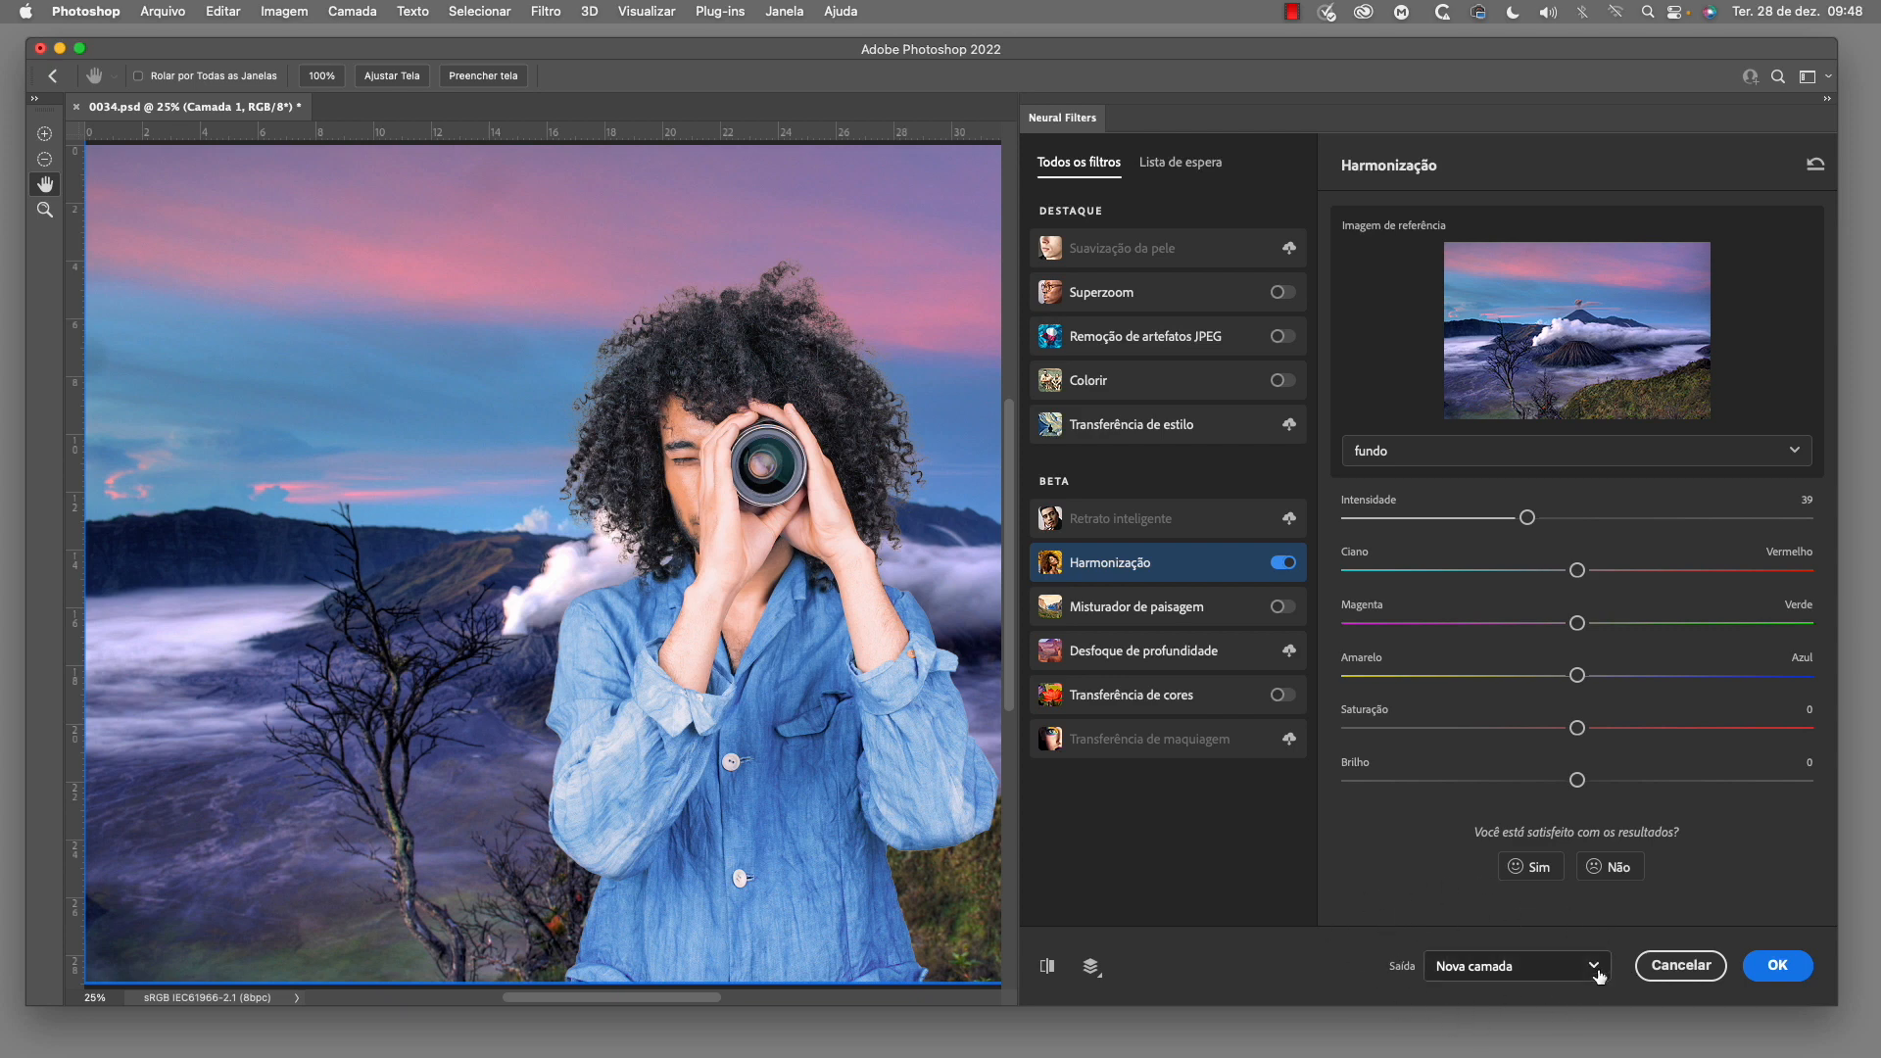
Keep the filter output as Nova camada and apply the harmonization
click(1517, 966)
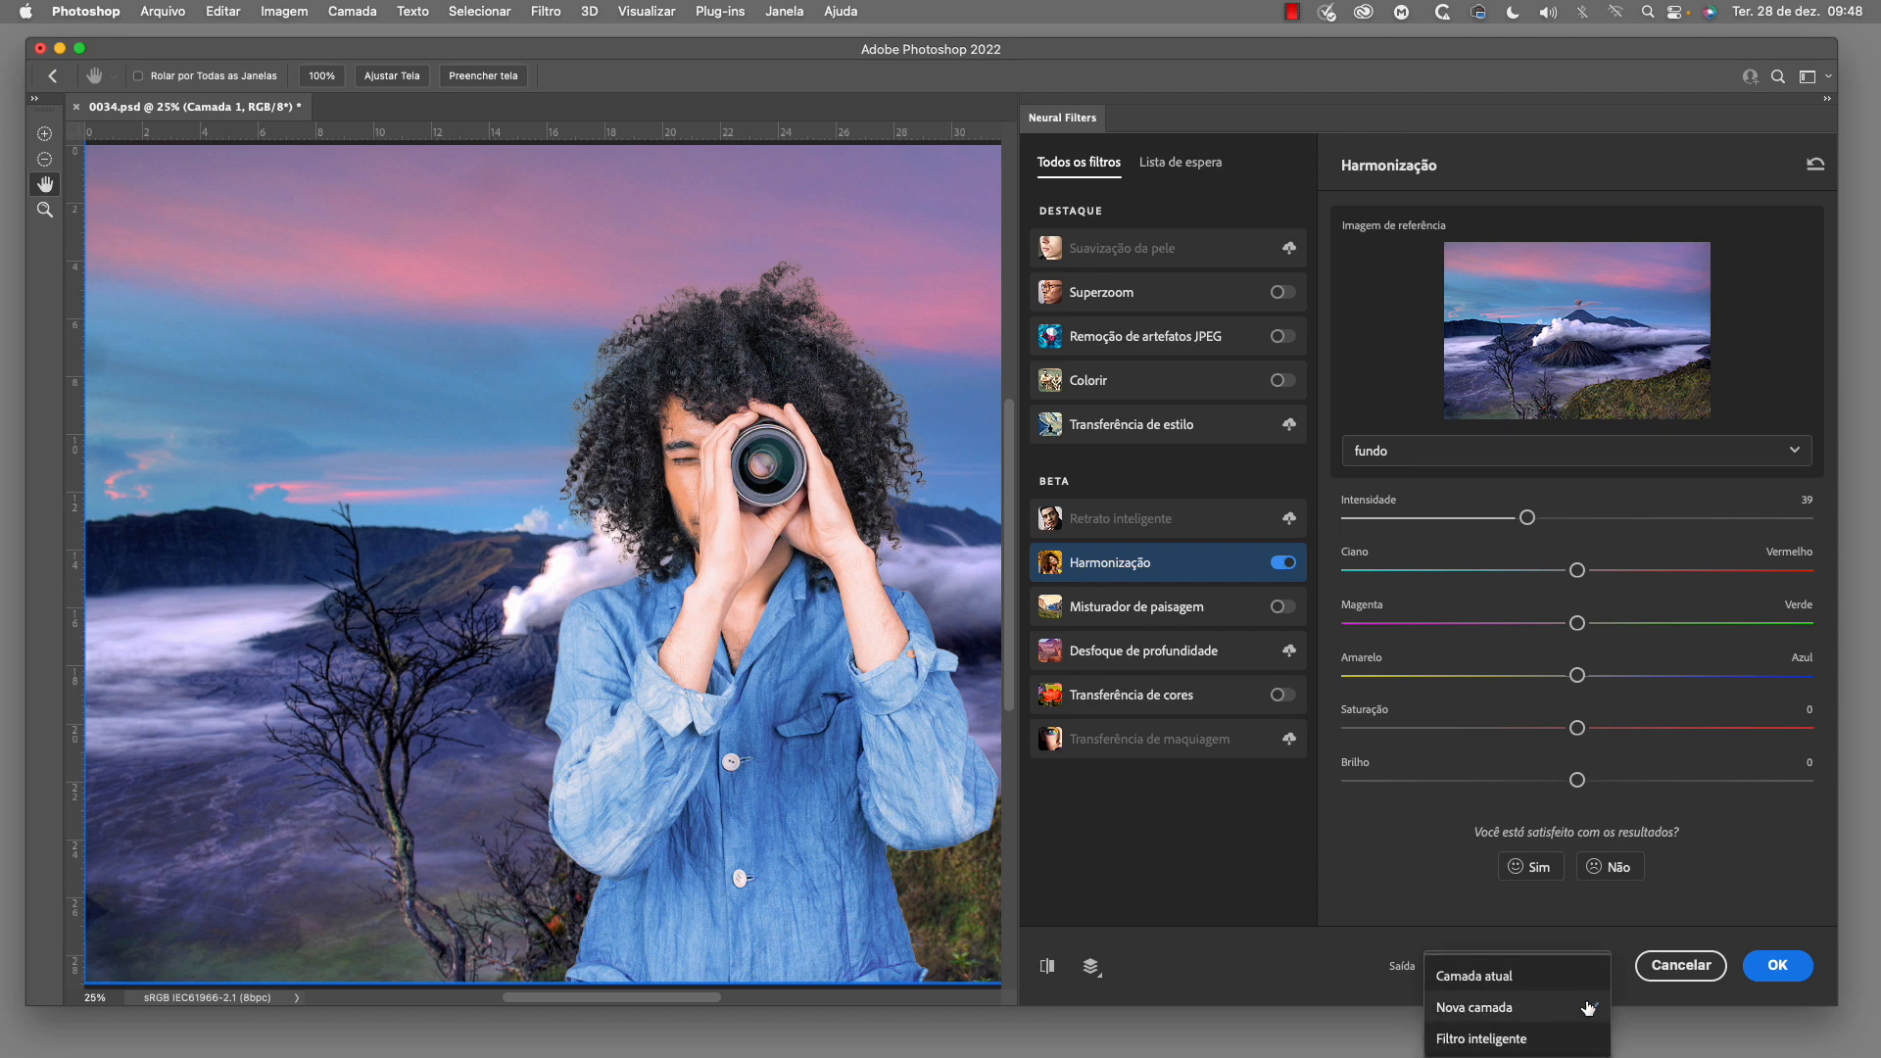
scroll(1542, 1009, down, 2)
scroll(1542, 1009, up, 1)
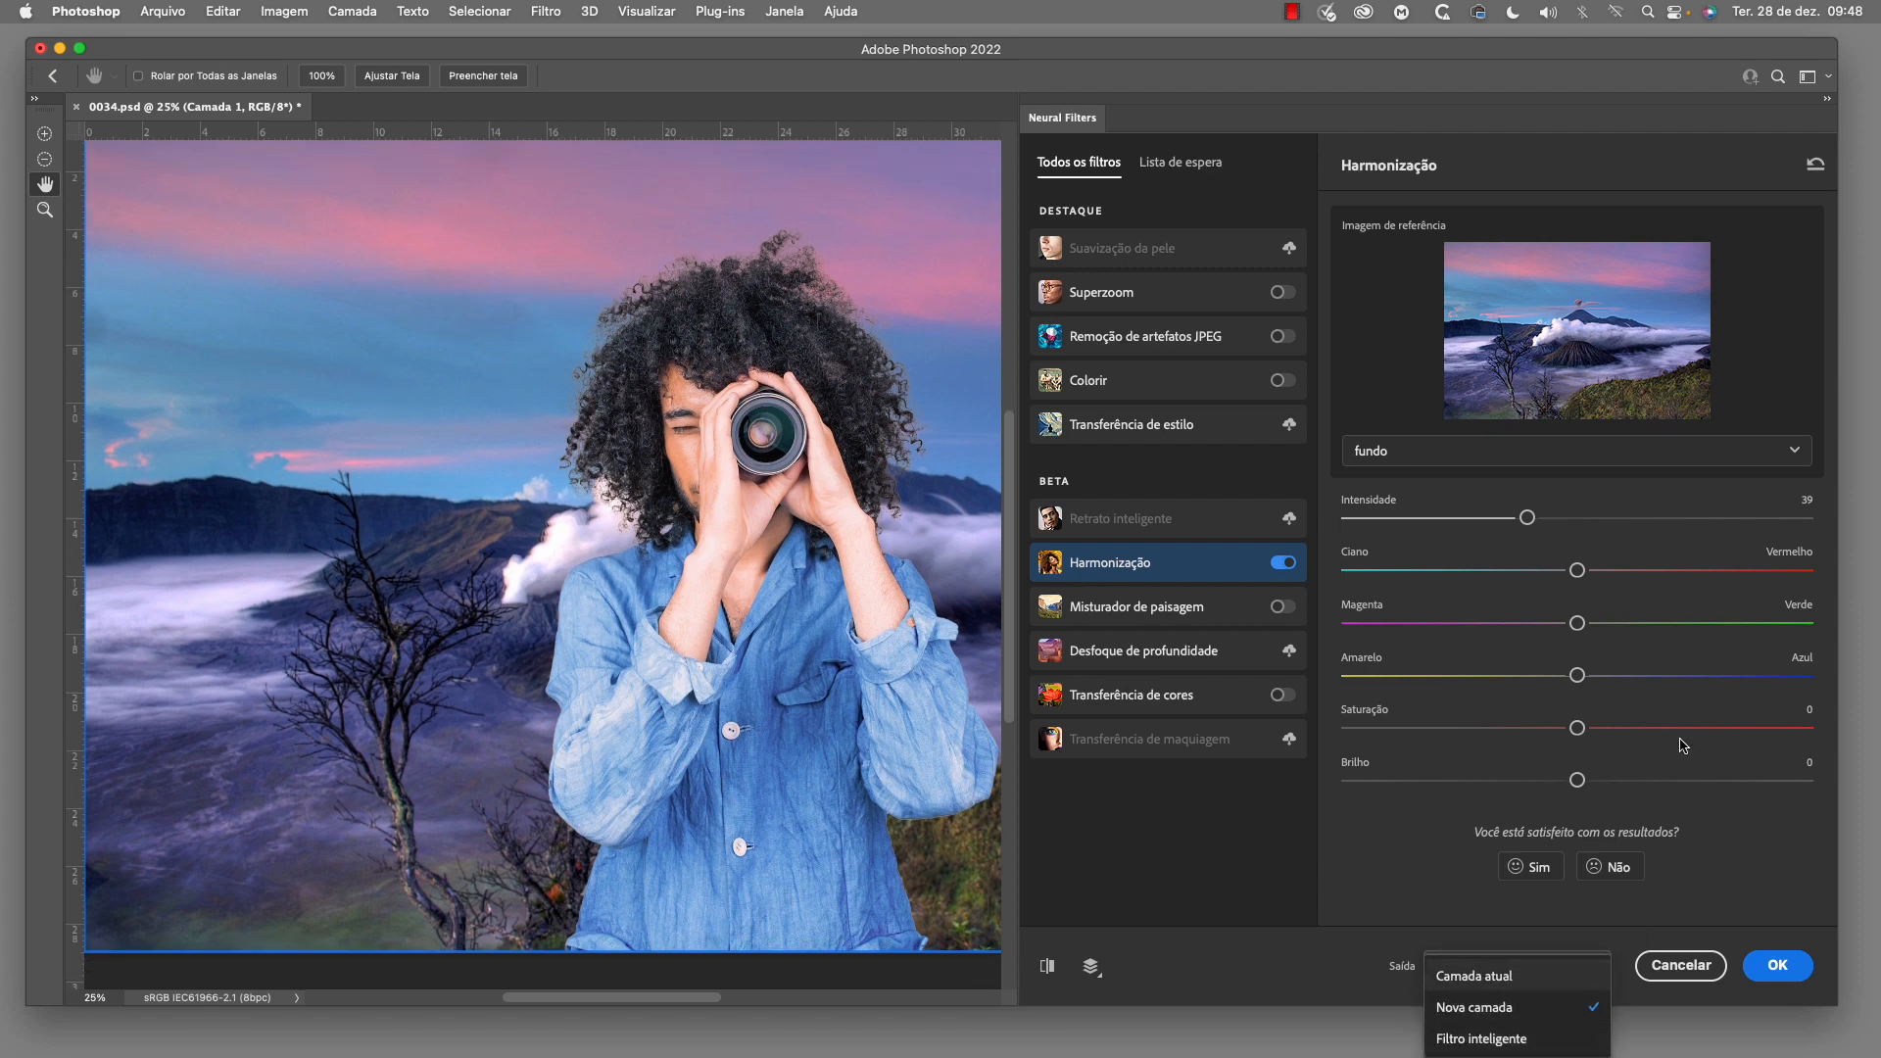
drag(1639, 45, 1626, 32)
click(1576, 961)
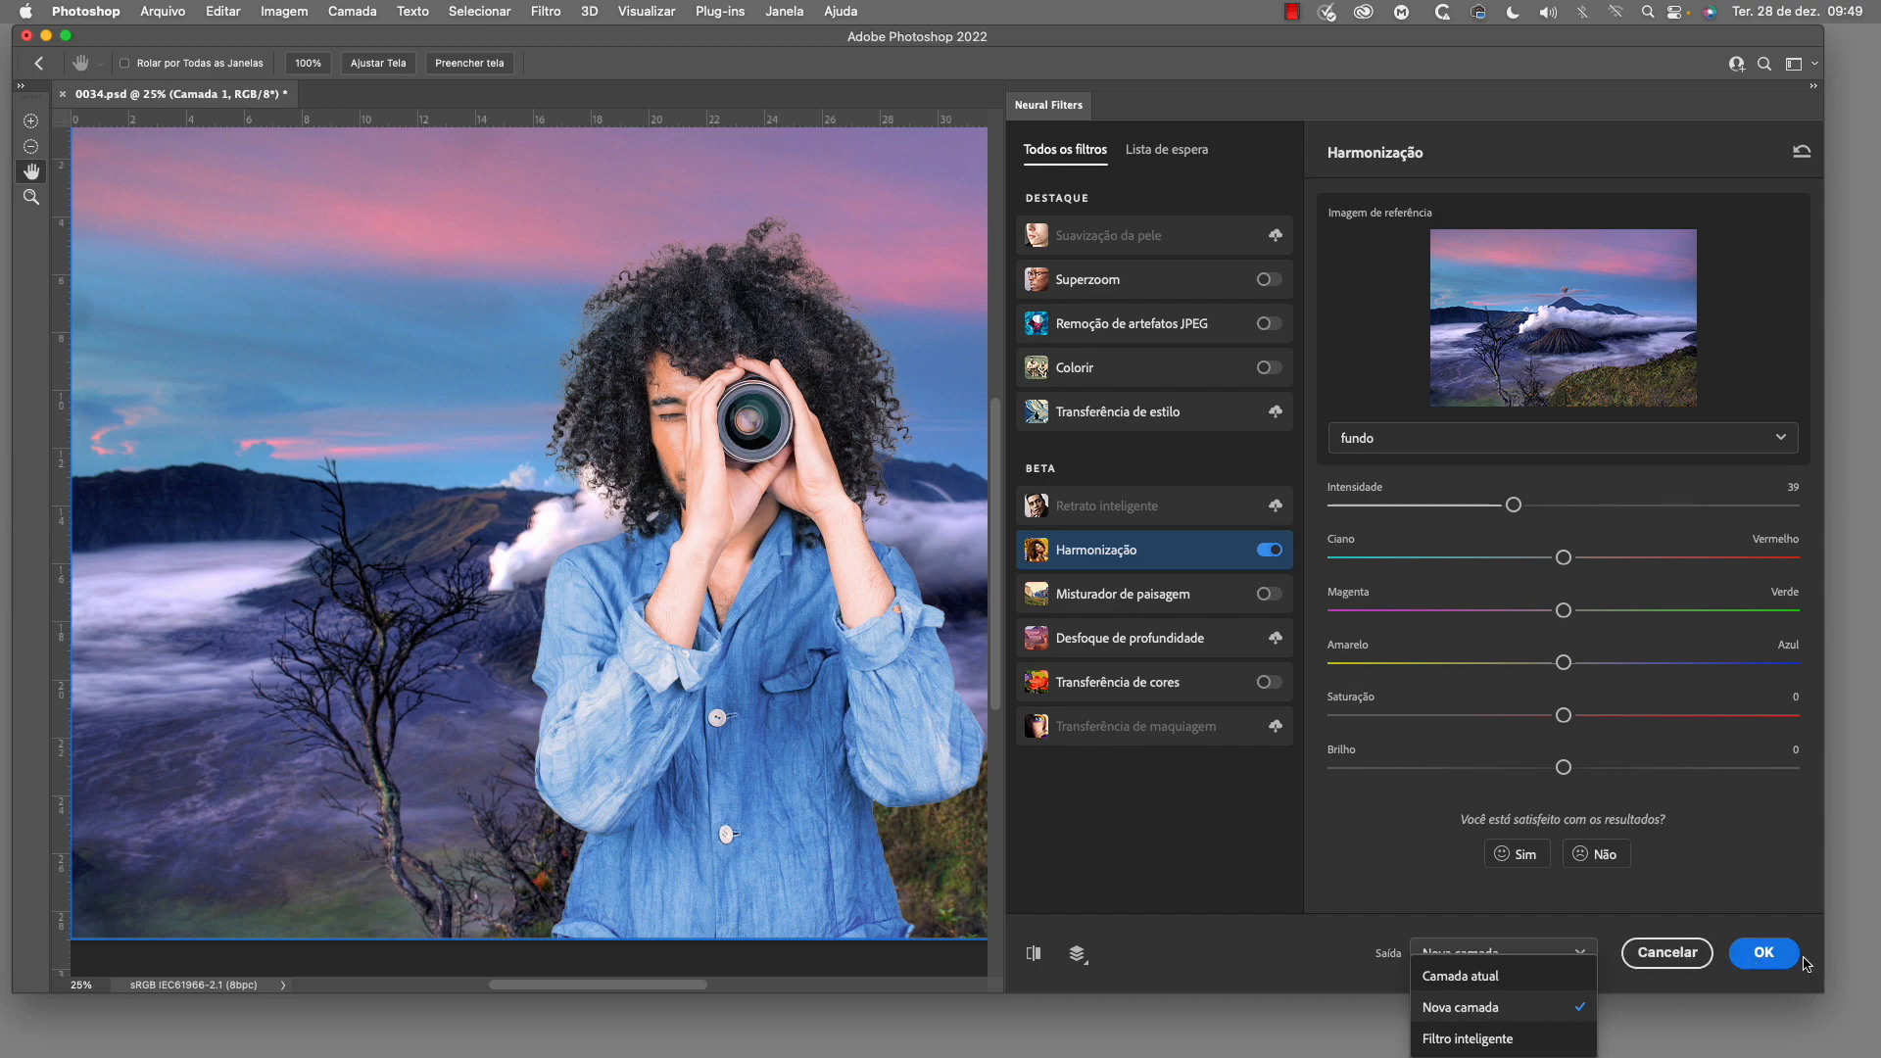
click(1764, 955)
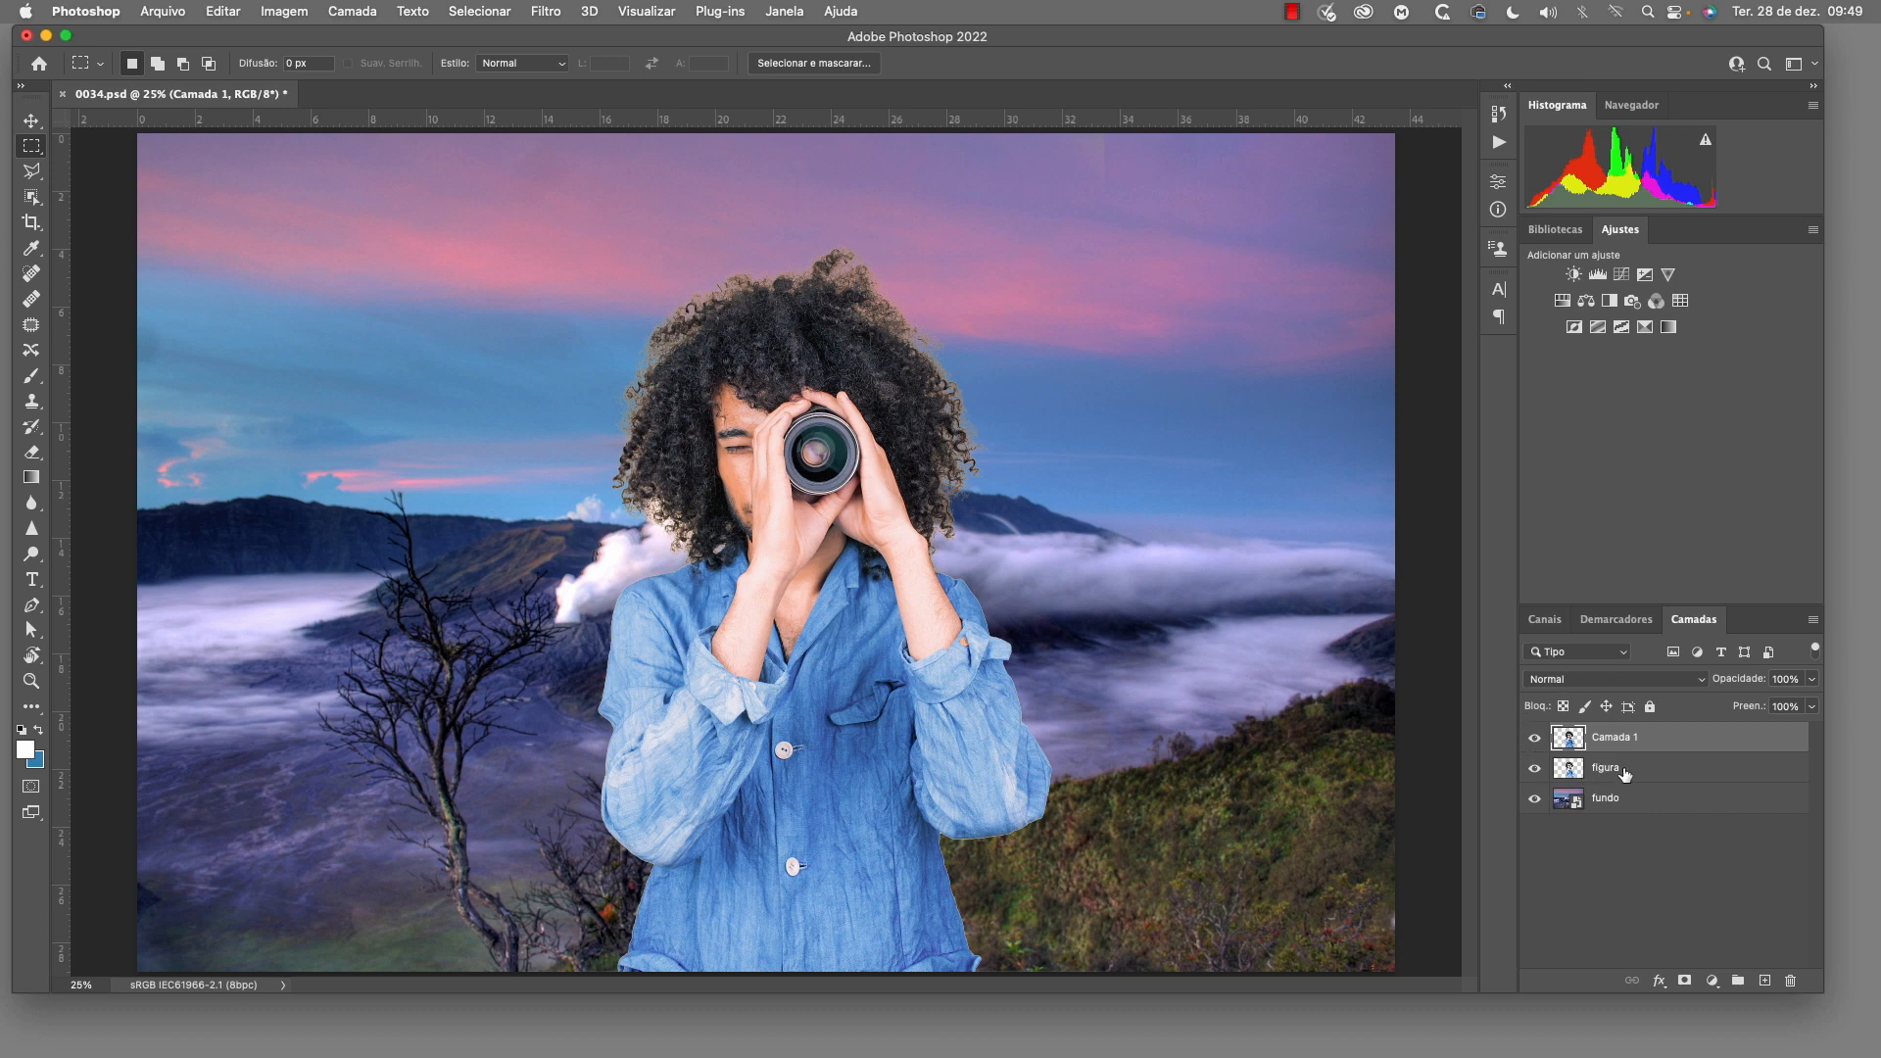
Toggle Camada 1 off and on to compare the harmonized figure with the original, and hide the figura layer
click(1535, 740)
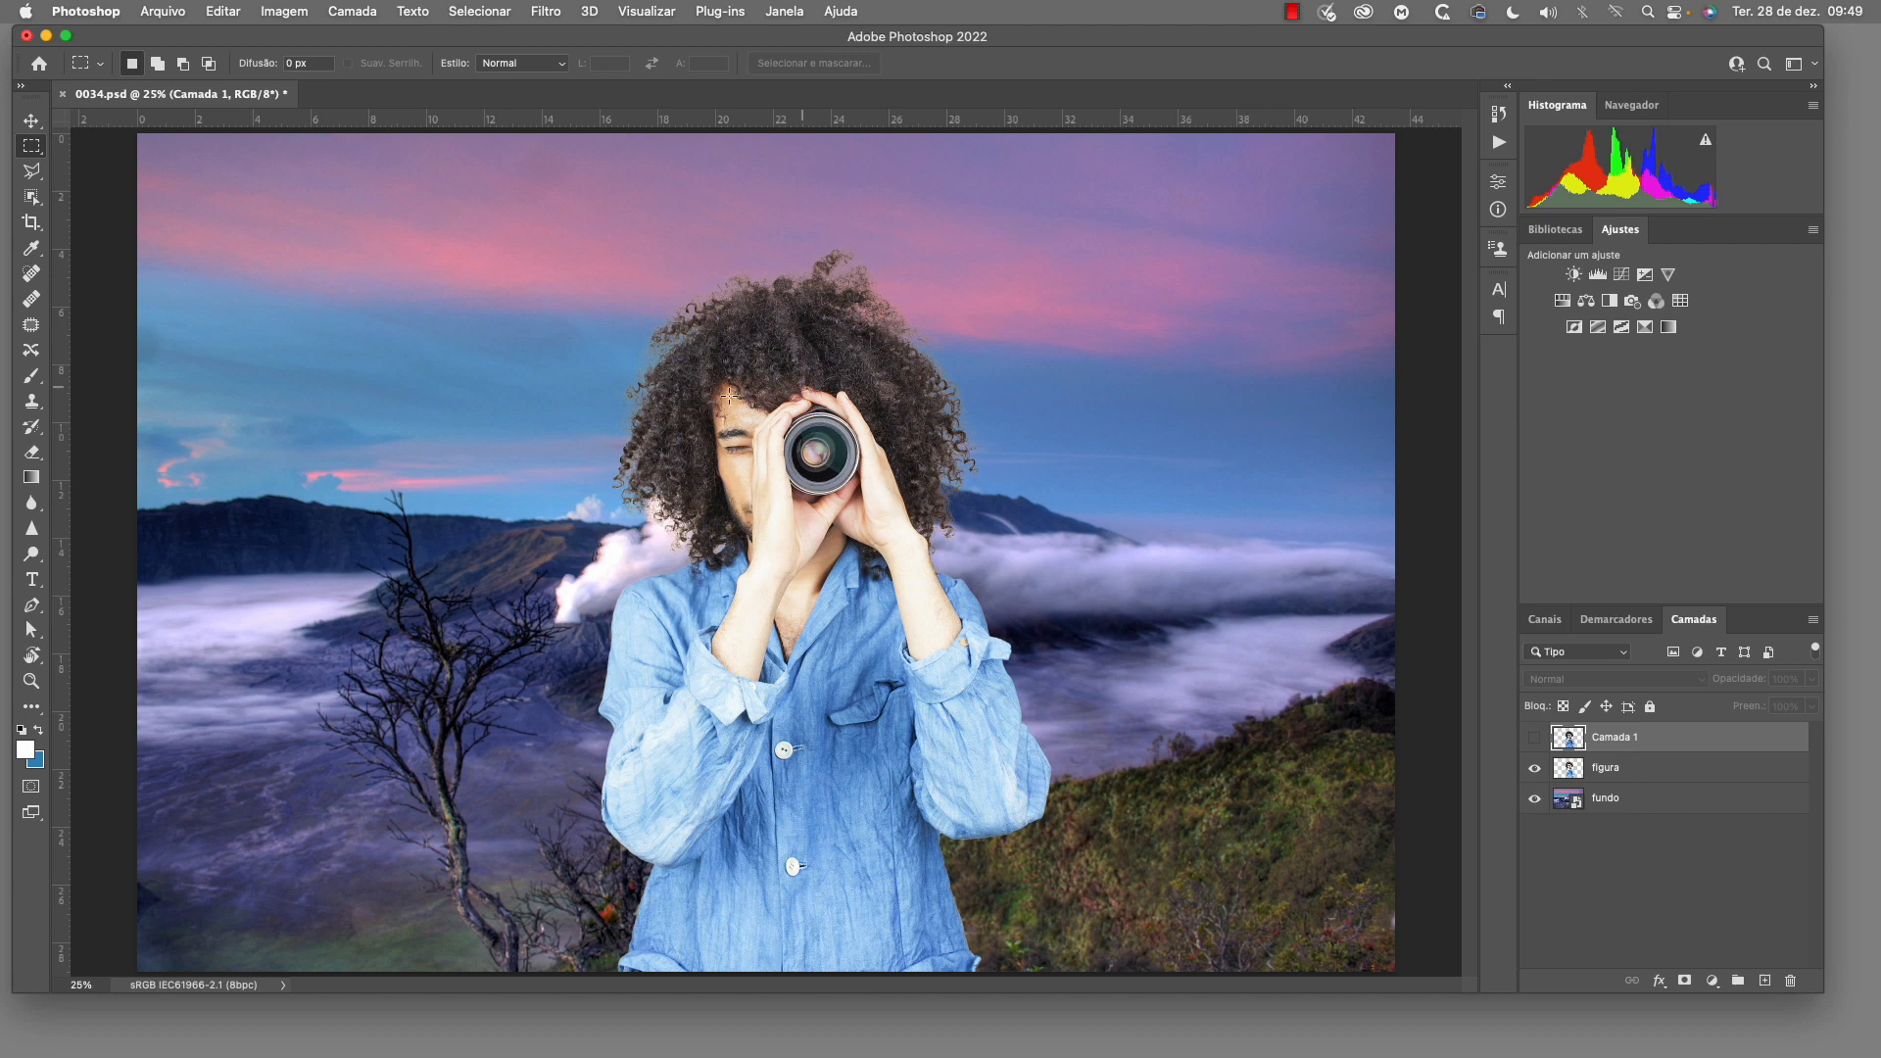
click(1535, 740)
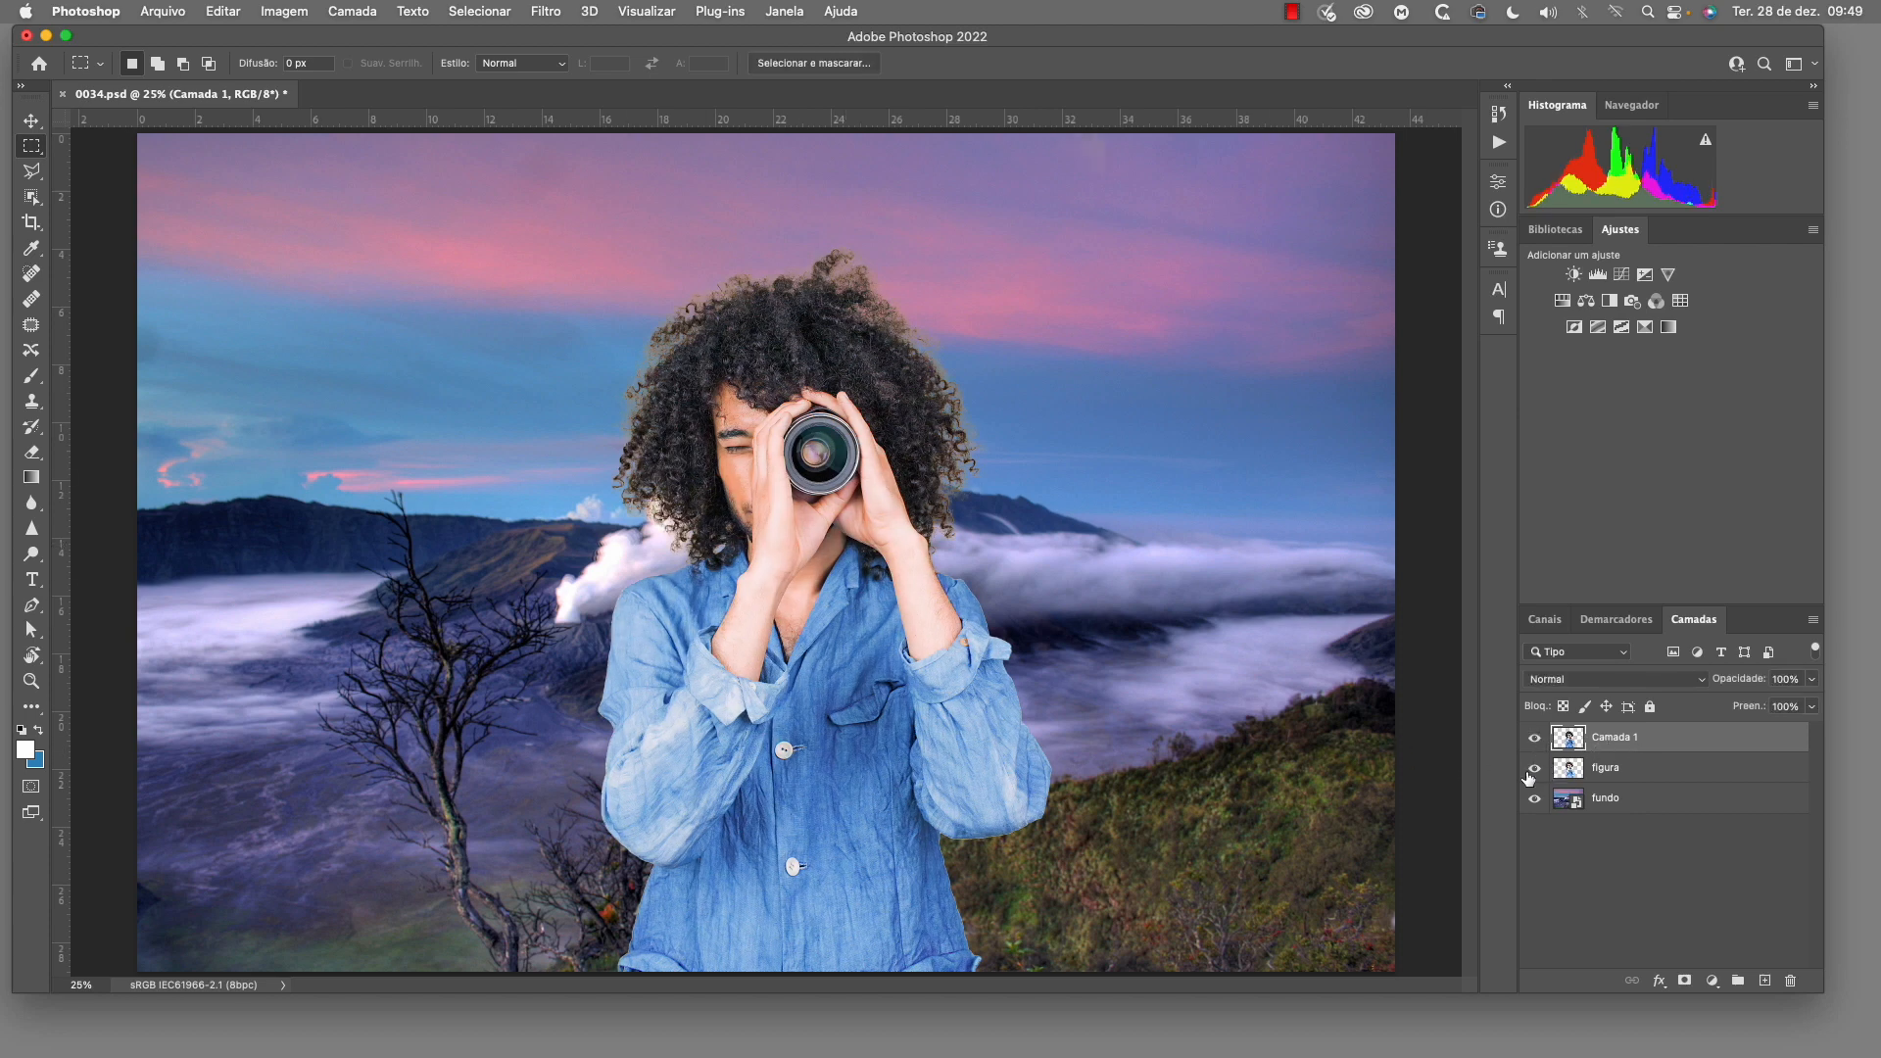
click(1535, 770)
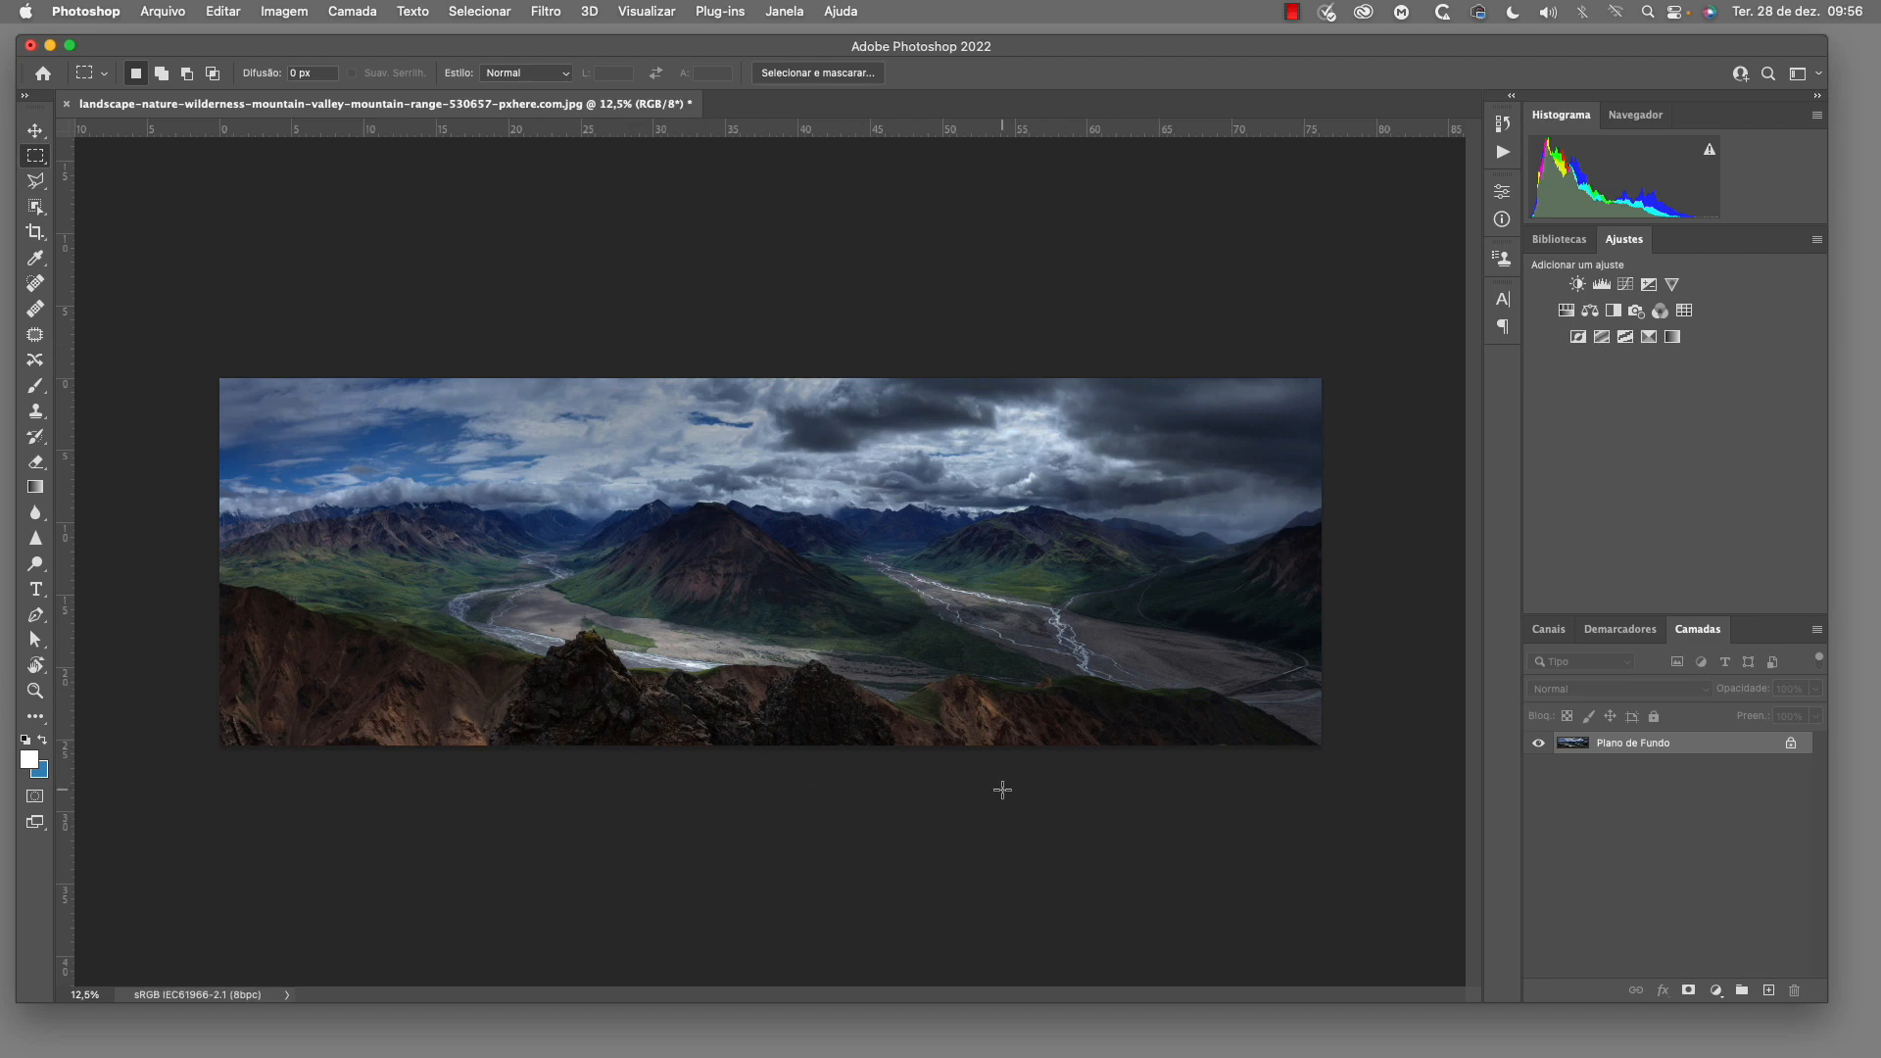
Open Neural Filters for the mountain panorama and enable Misturador de paisagem
click(544, 12)
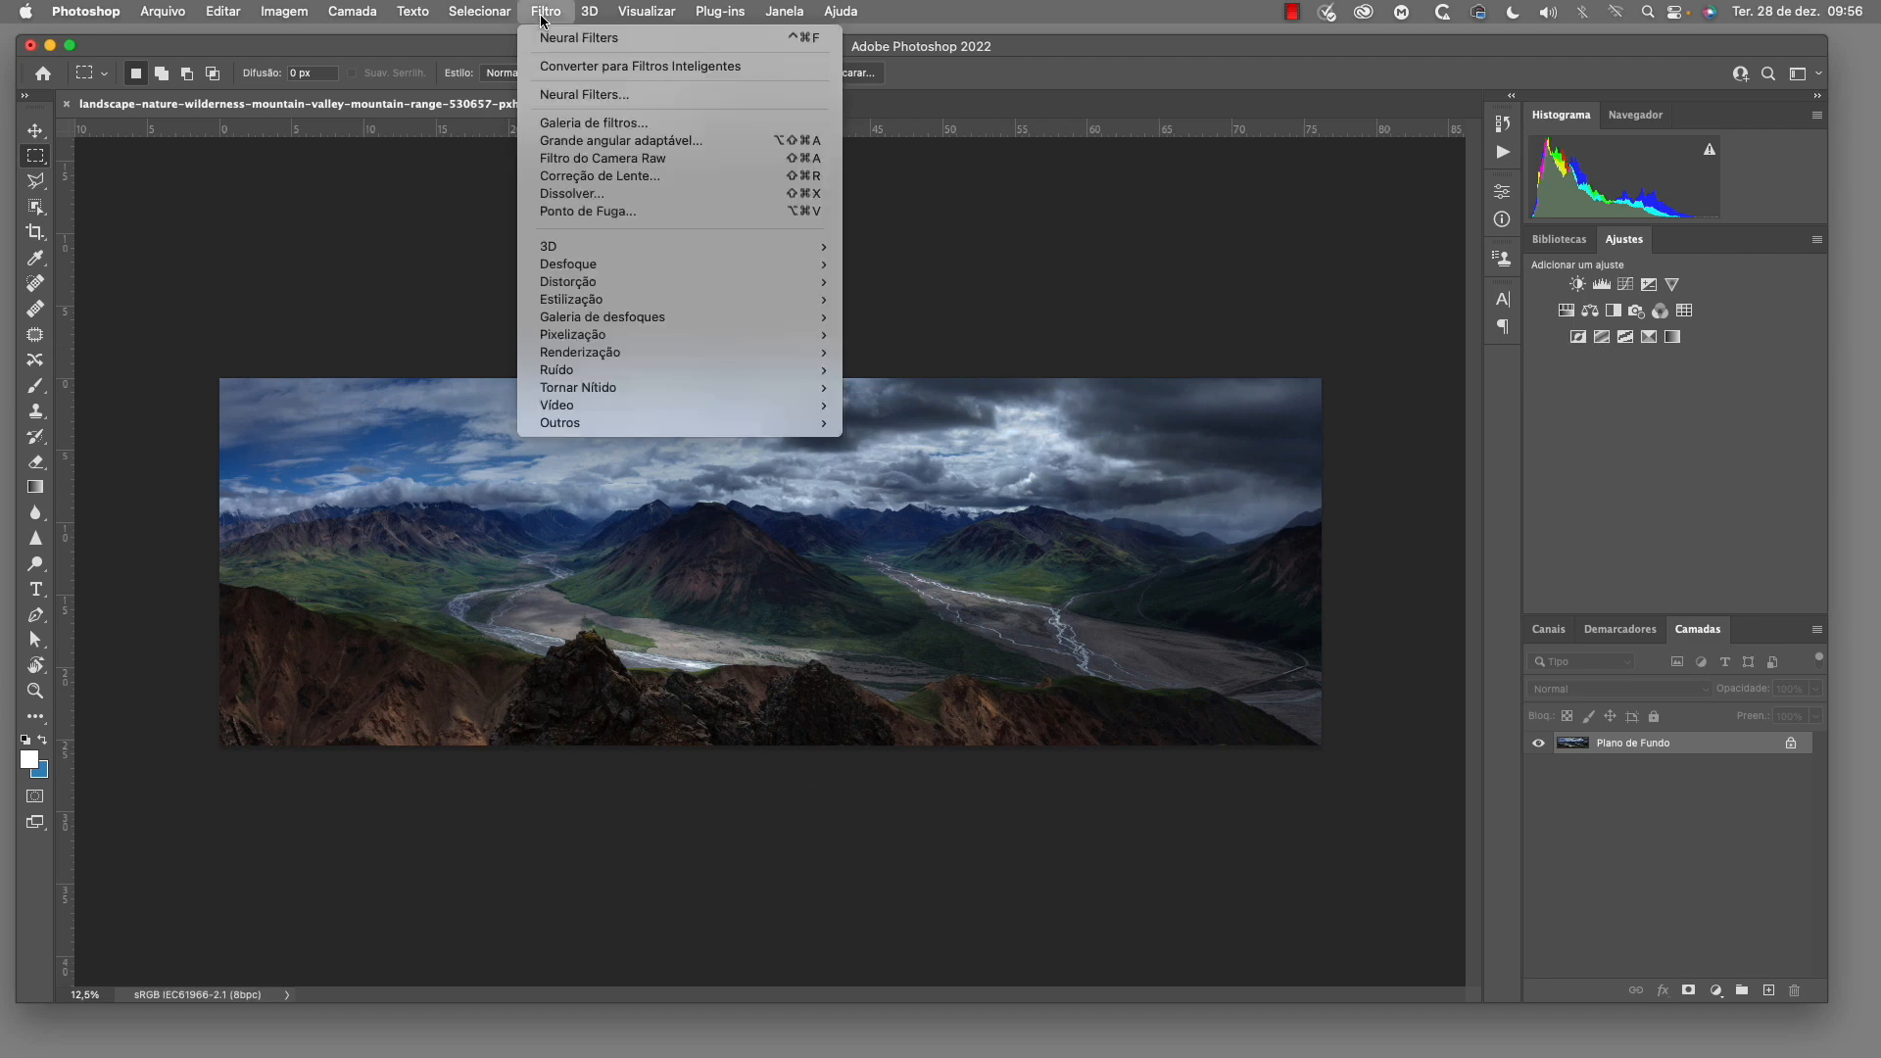
click(562, 95)
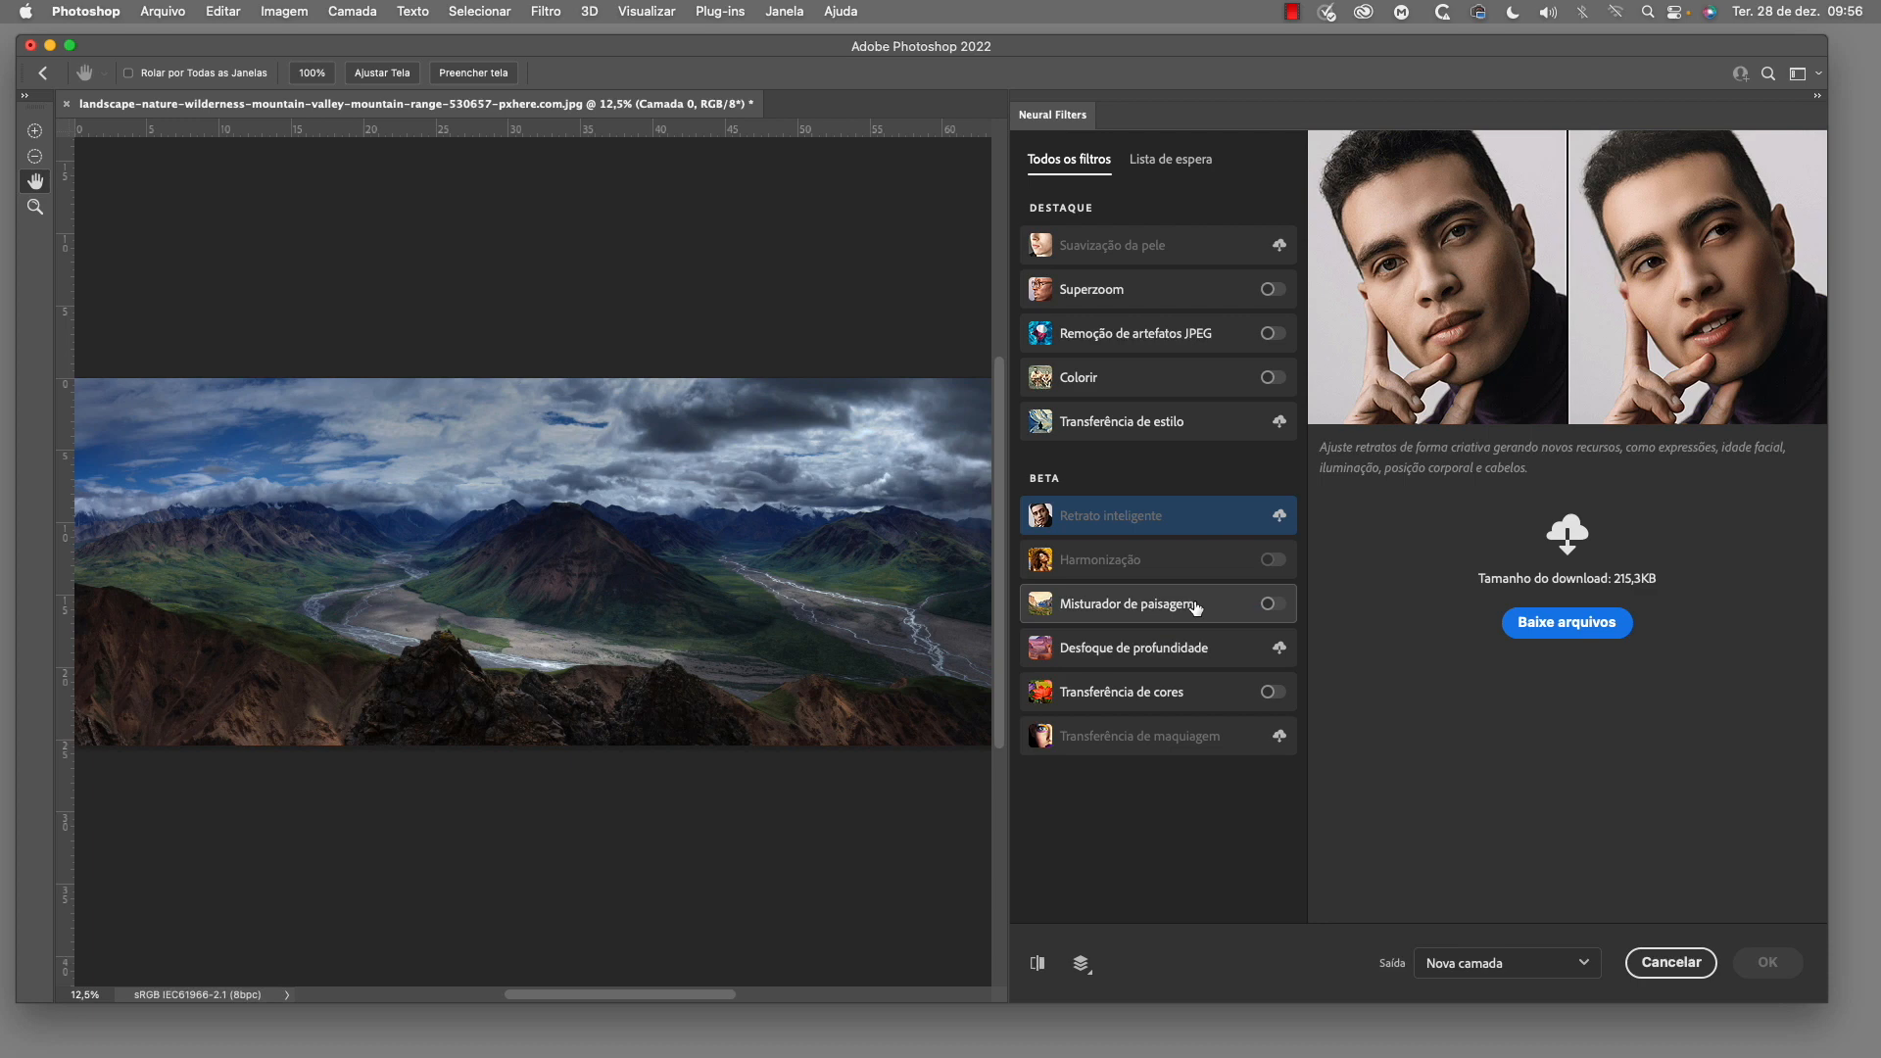
click(1273, 605)
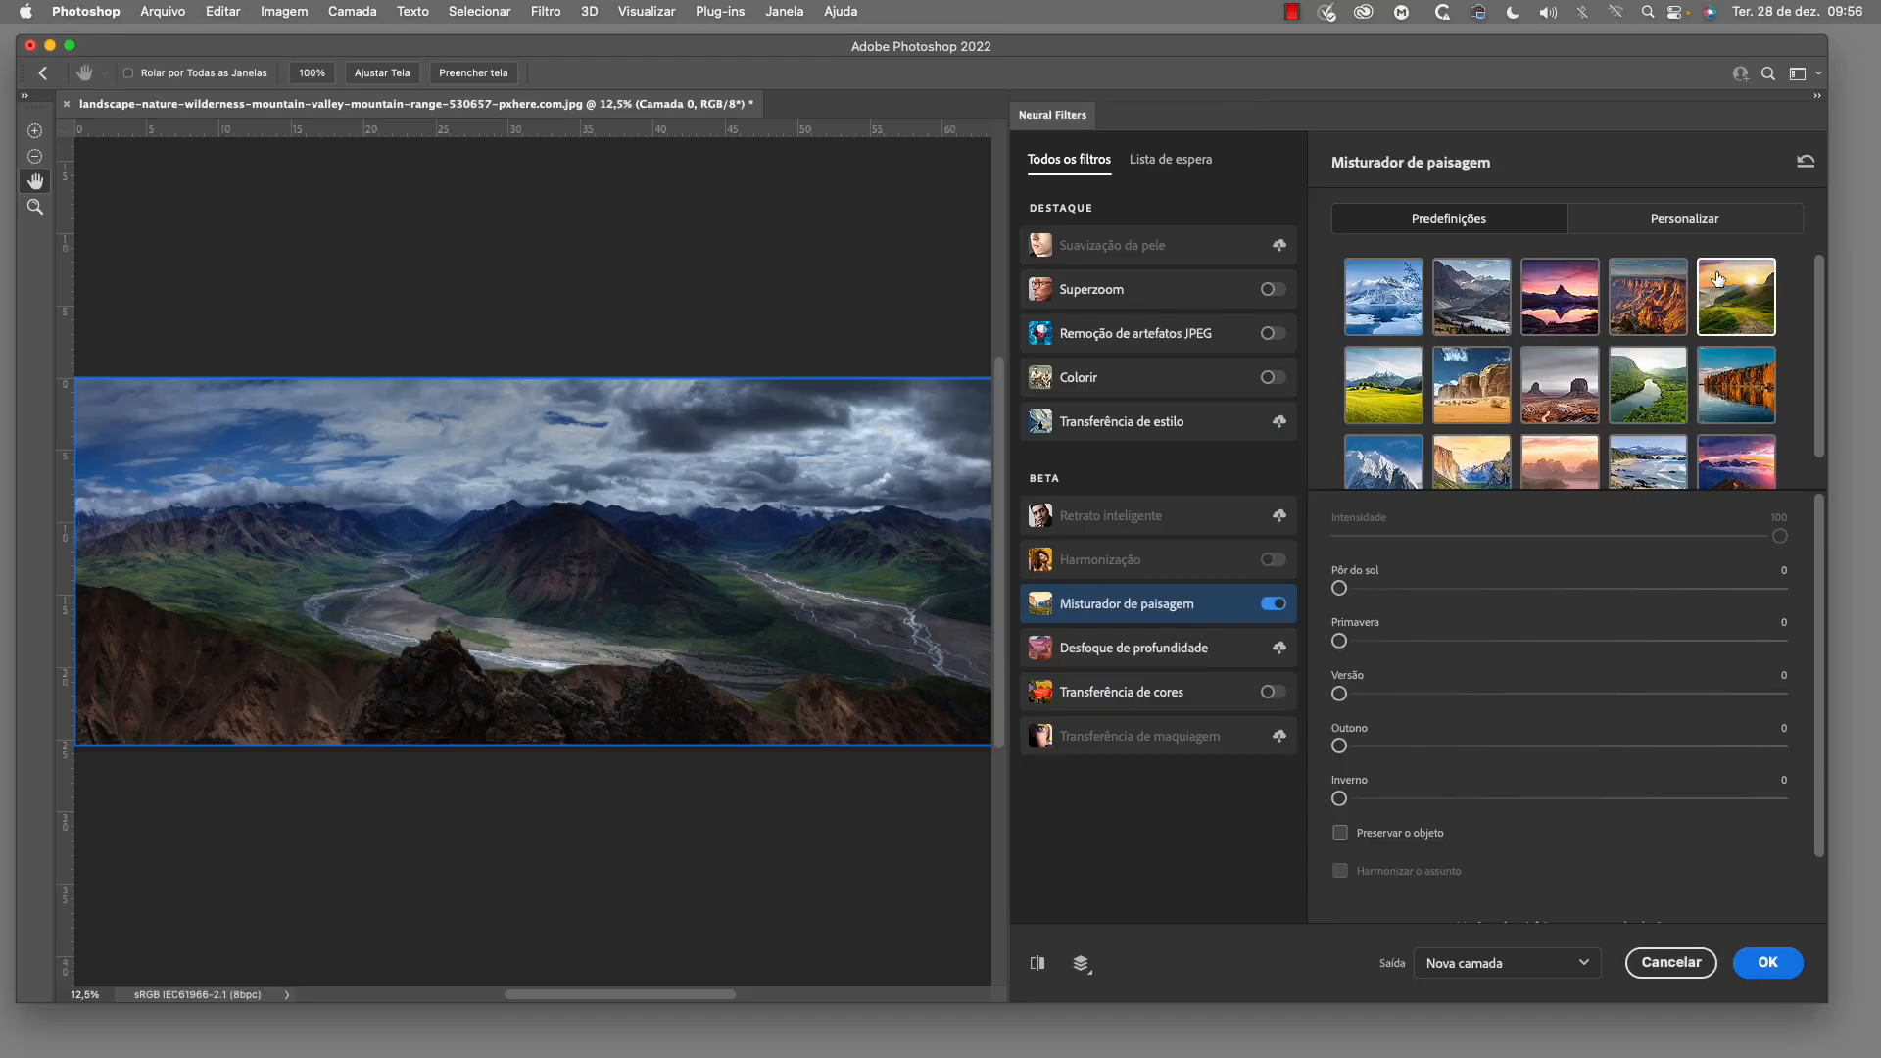
Try the snowy mountain preset on the panorama and compare it with the original
click(1400, 310)
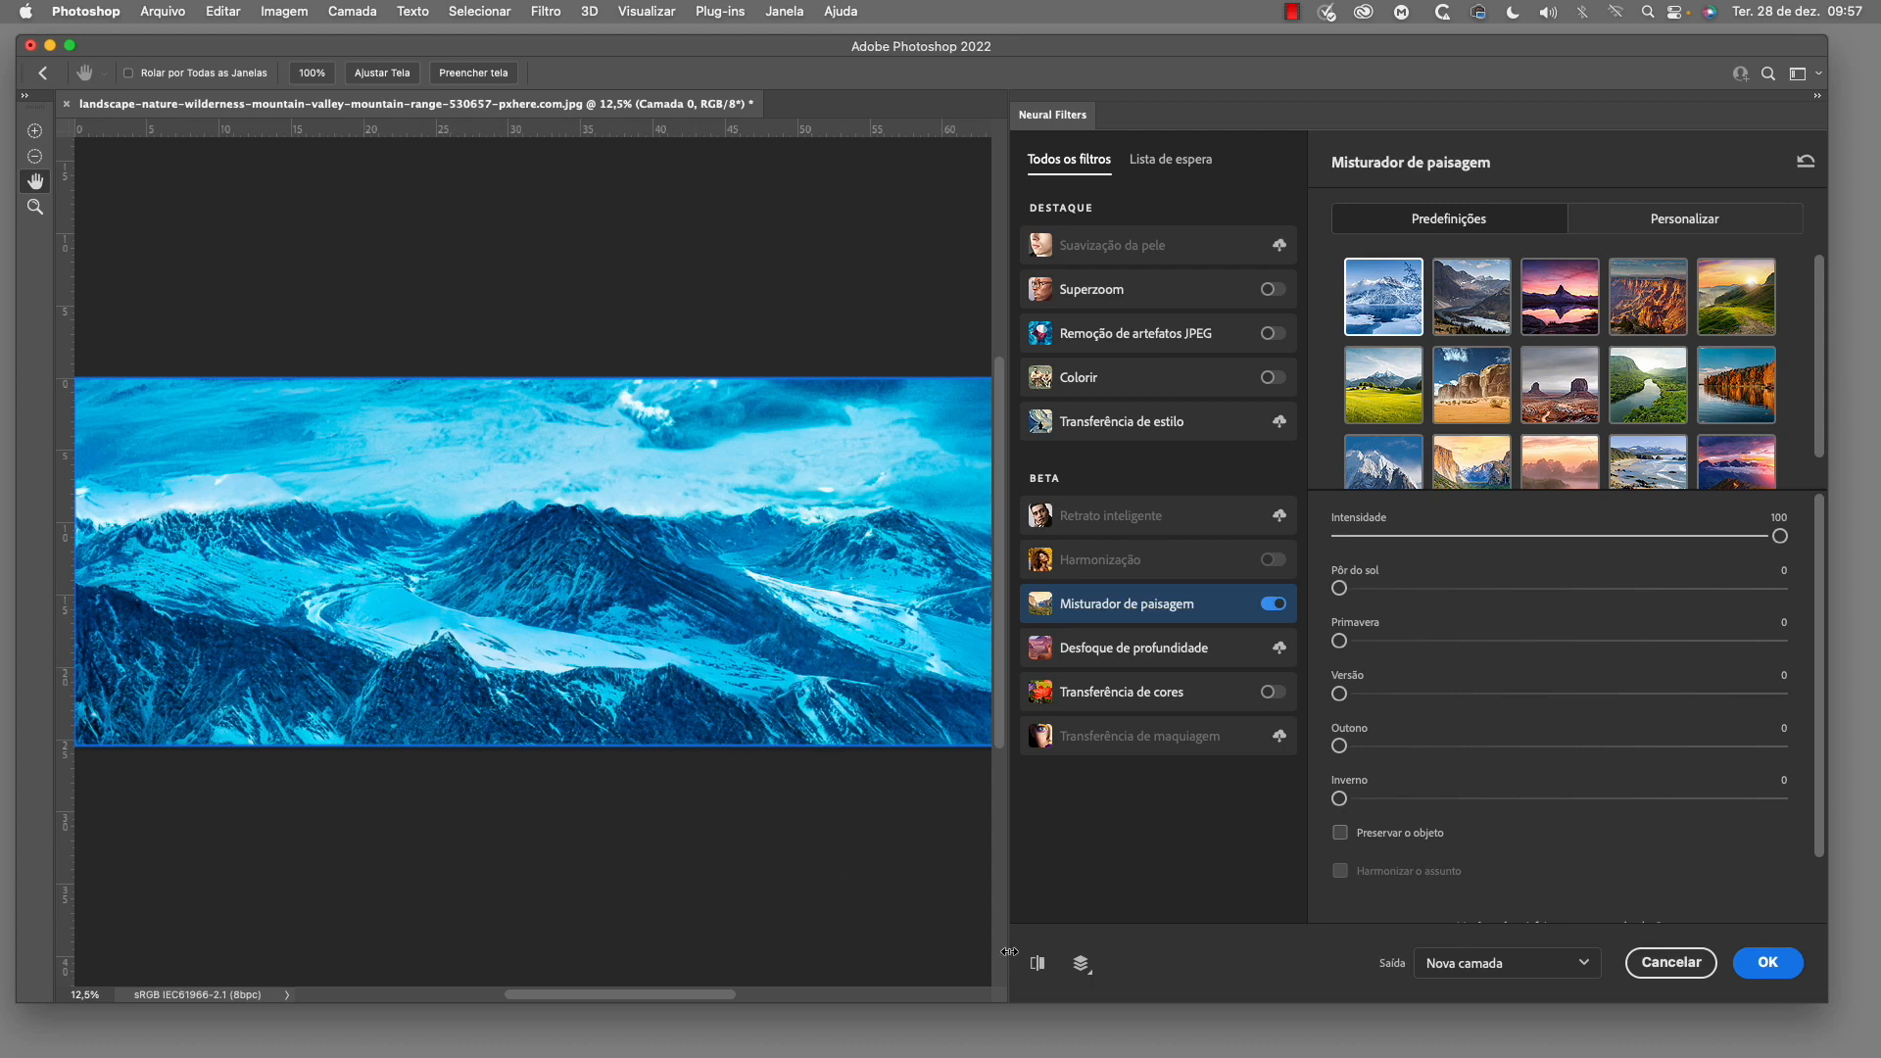
click(1039, 966)
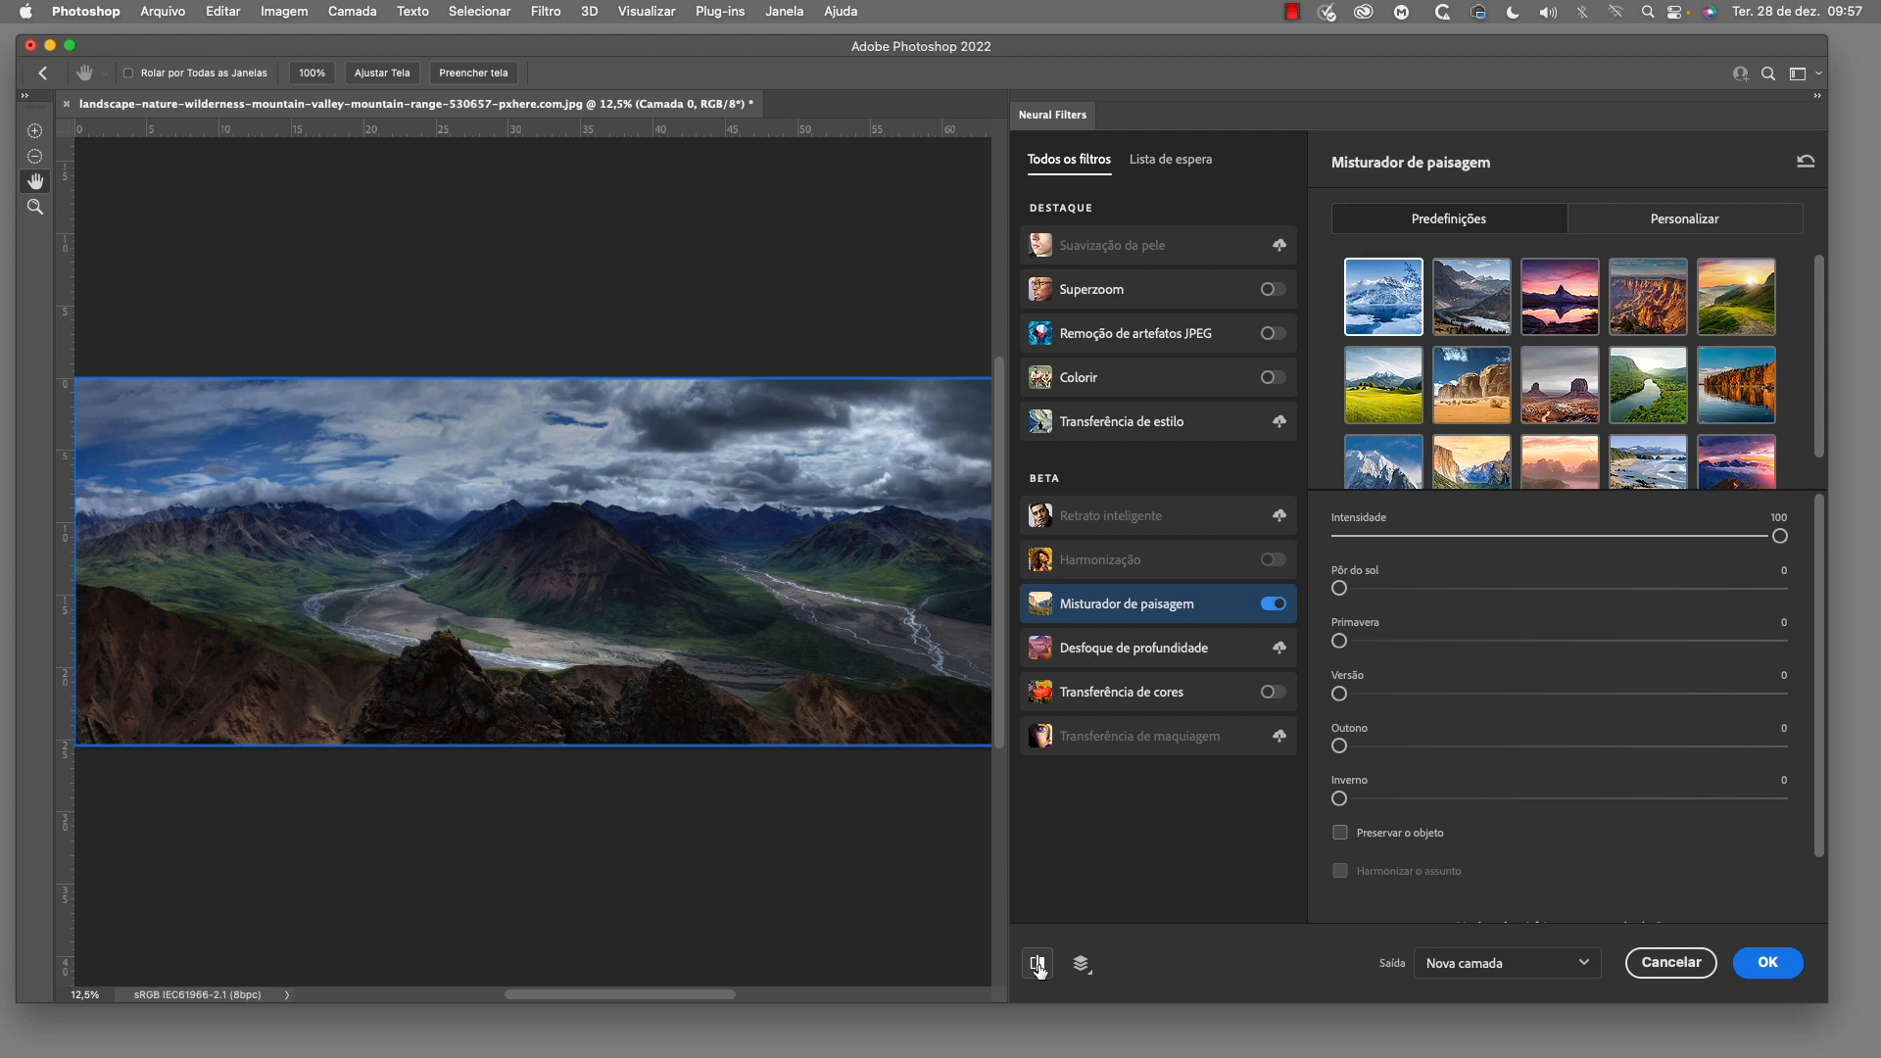
click(1038, 966)
click(1039, 966)
click(1039, 966)
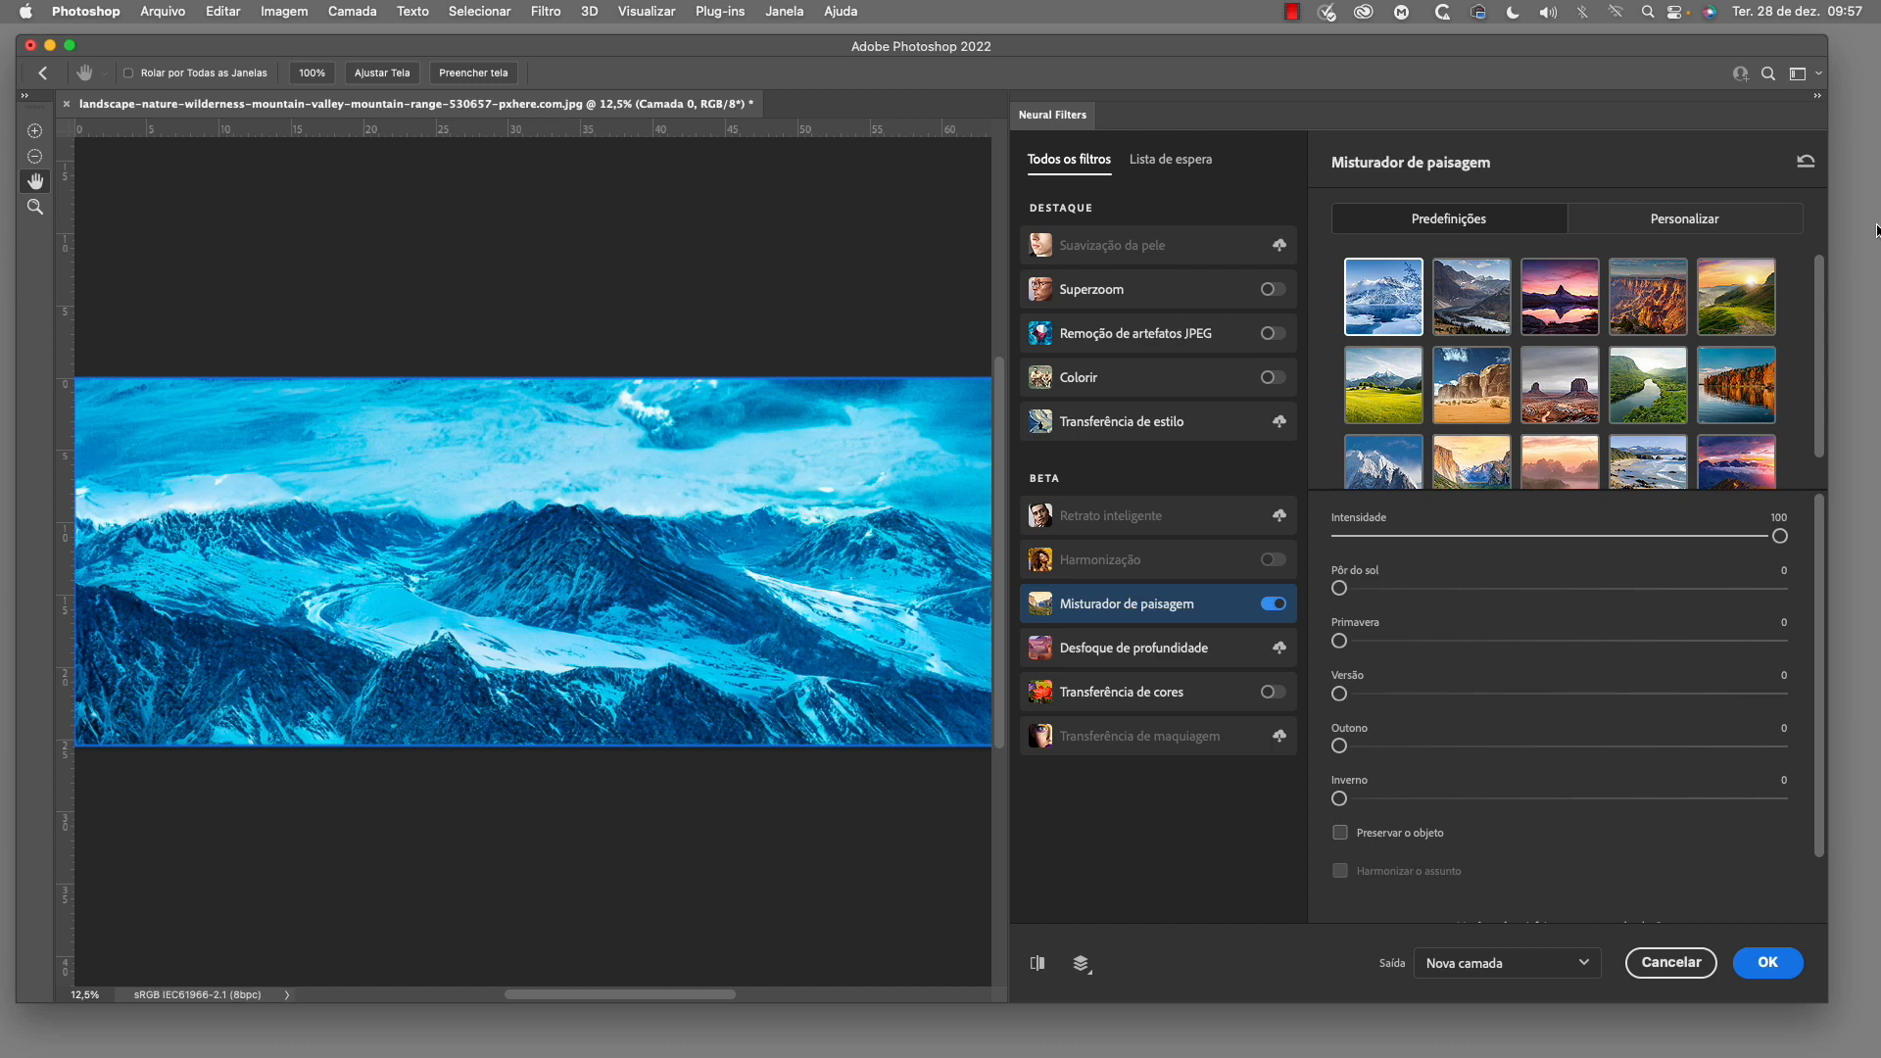
Try the green hills at sunrise preset on the panorama and compare it with the original
click(1747, 309)
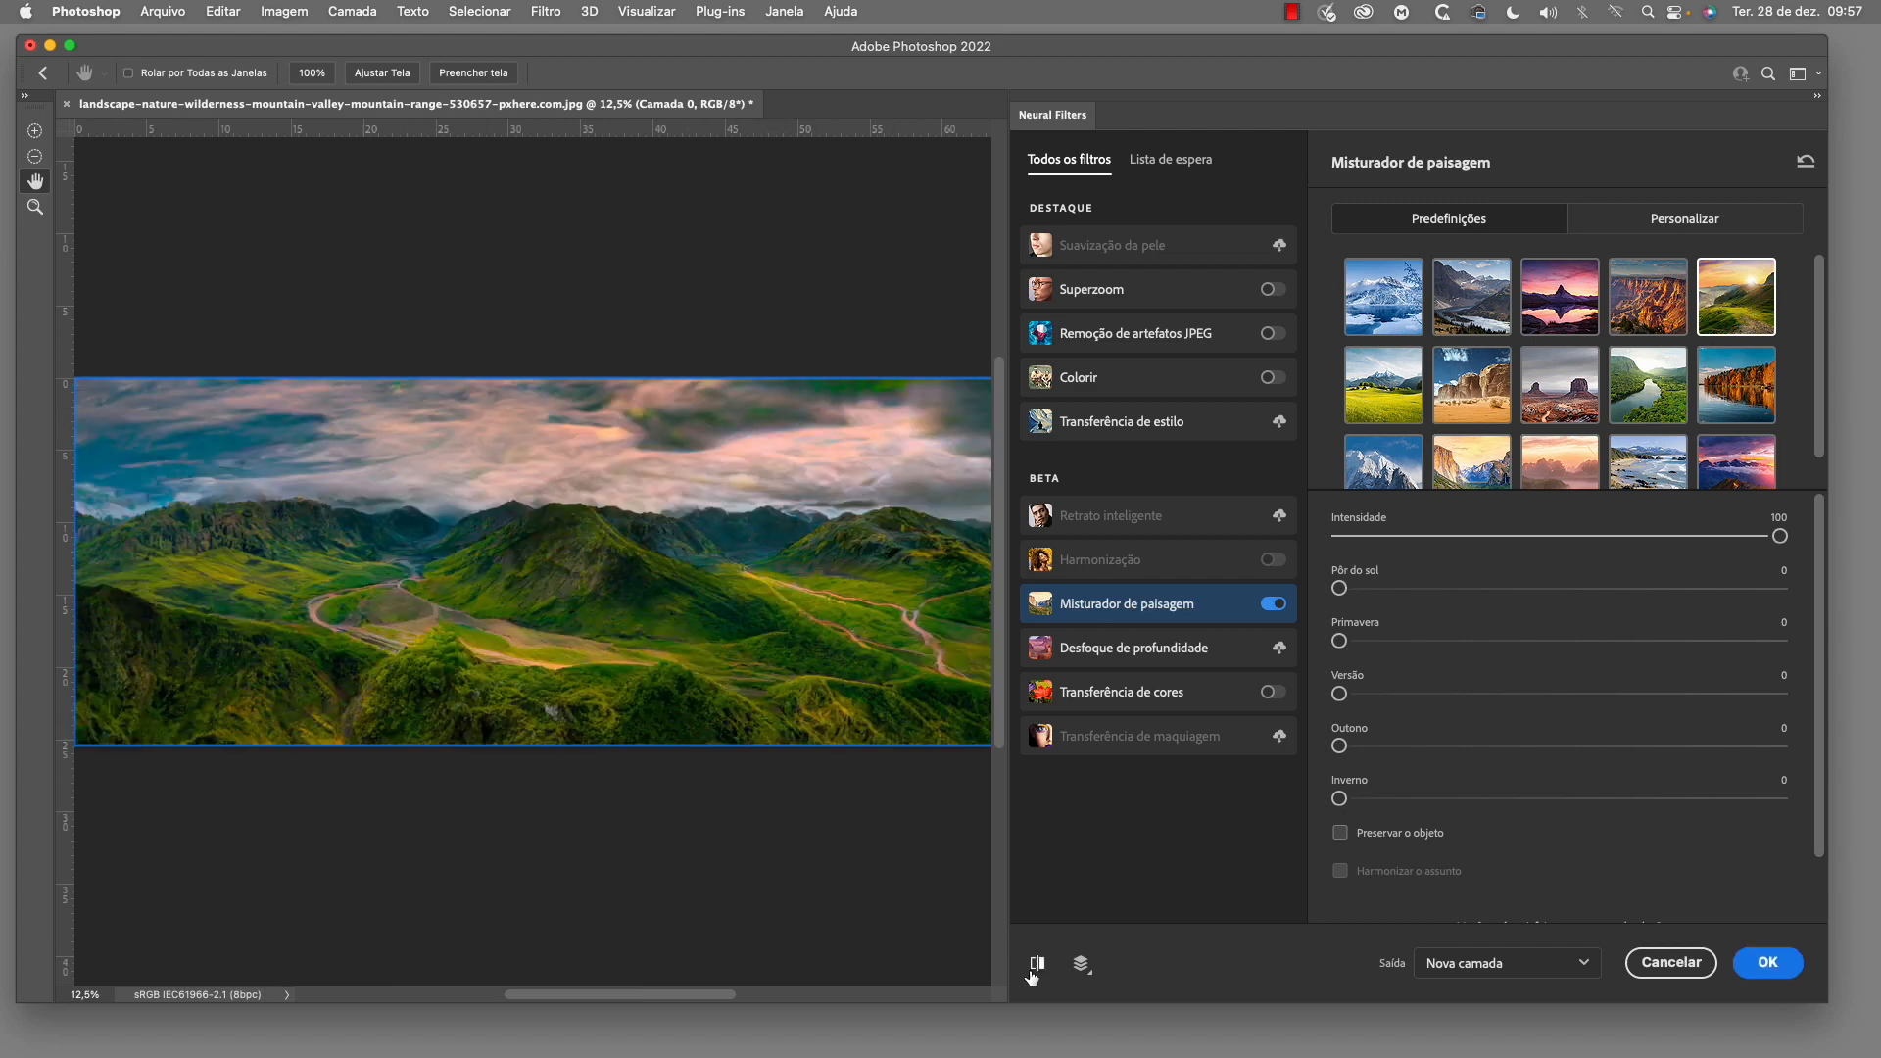
click(1036, 965)
click(1035, 966)
click(1038, 966)
click(1039, 968)
Use the custom image MK3_1007.jpg from the Mesa folder as the landscape style and compare the preview with the original
click(1698, 219)
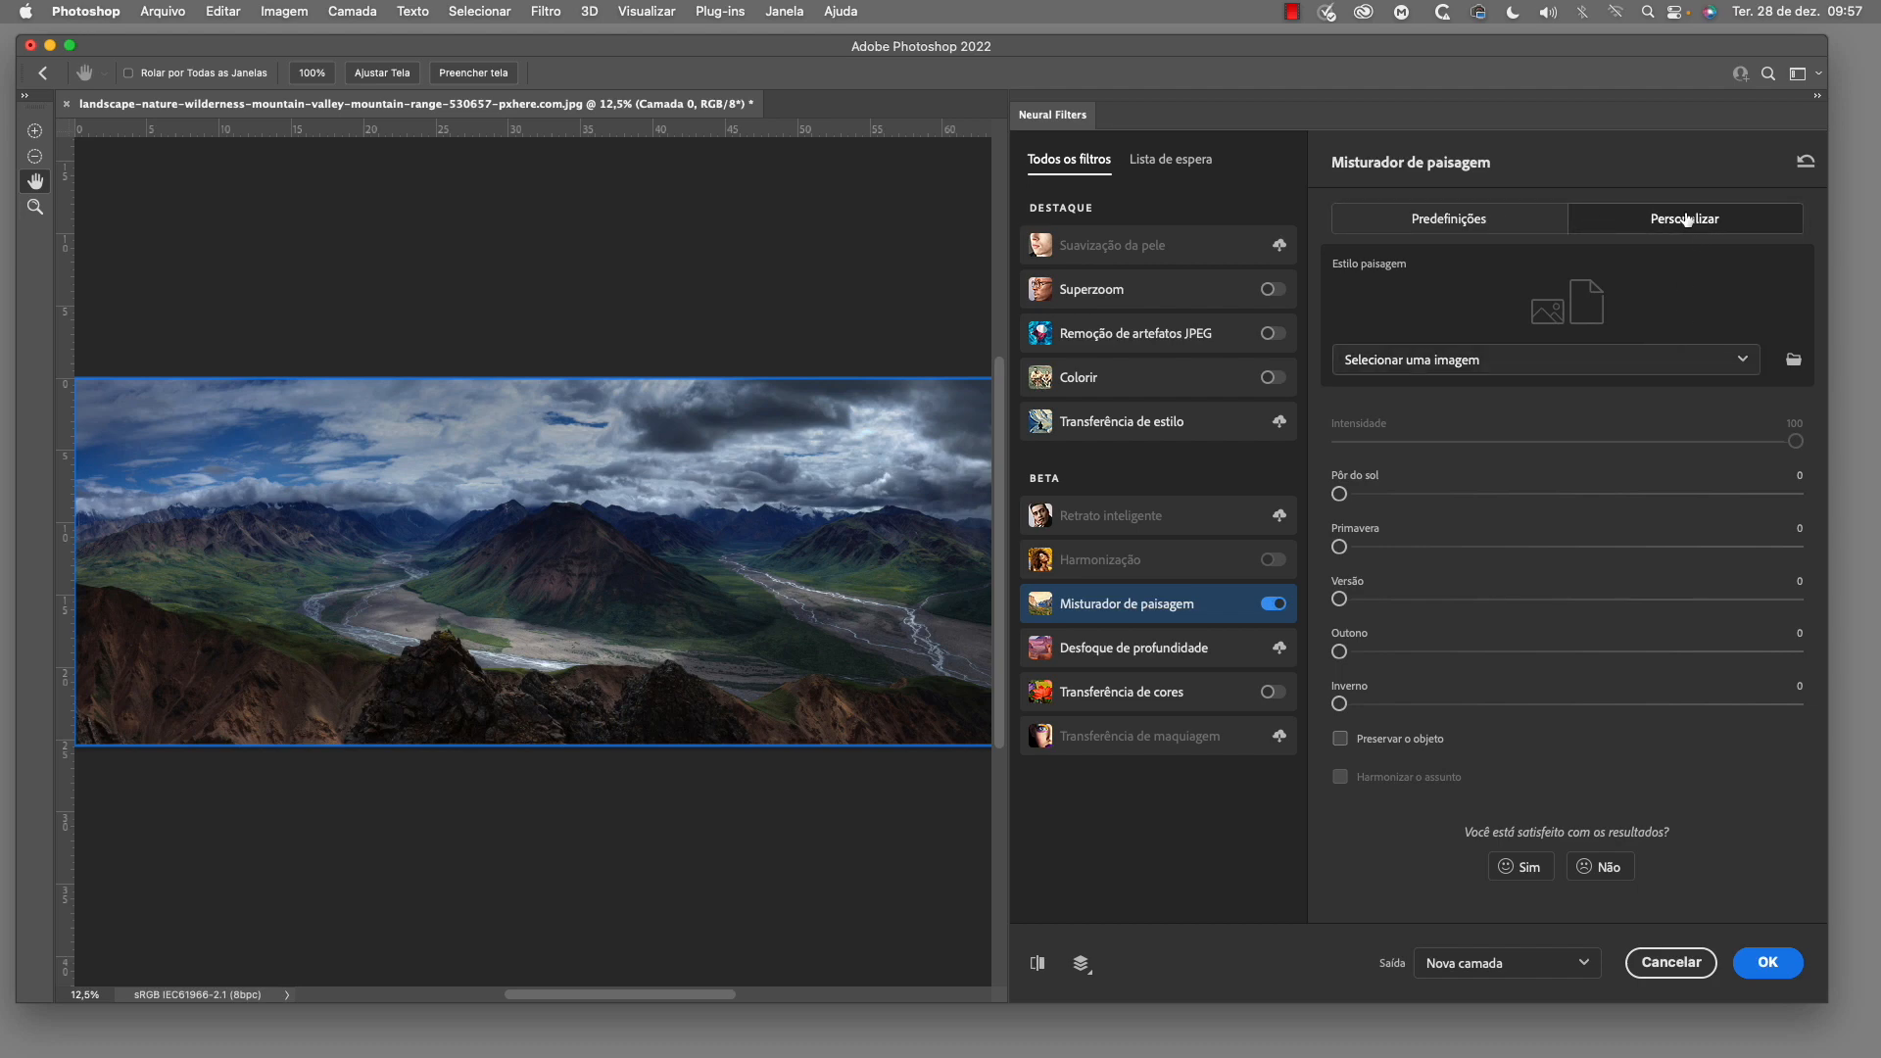
click(1511, 368)
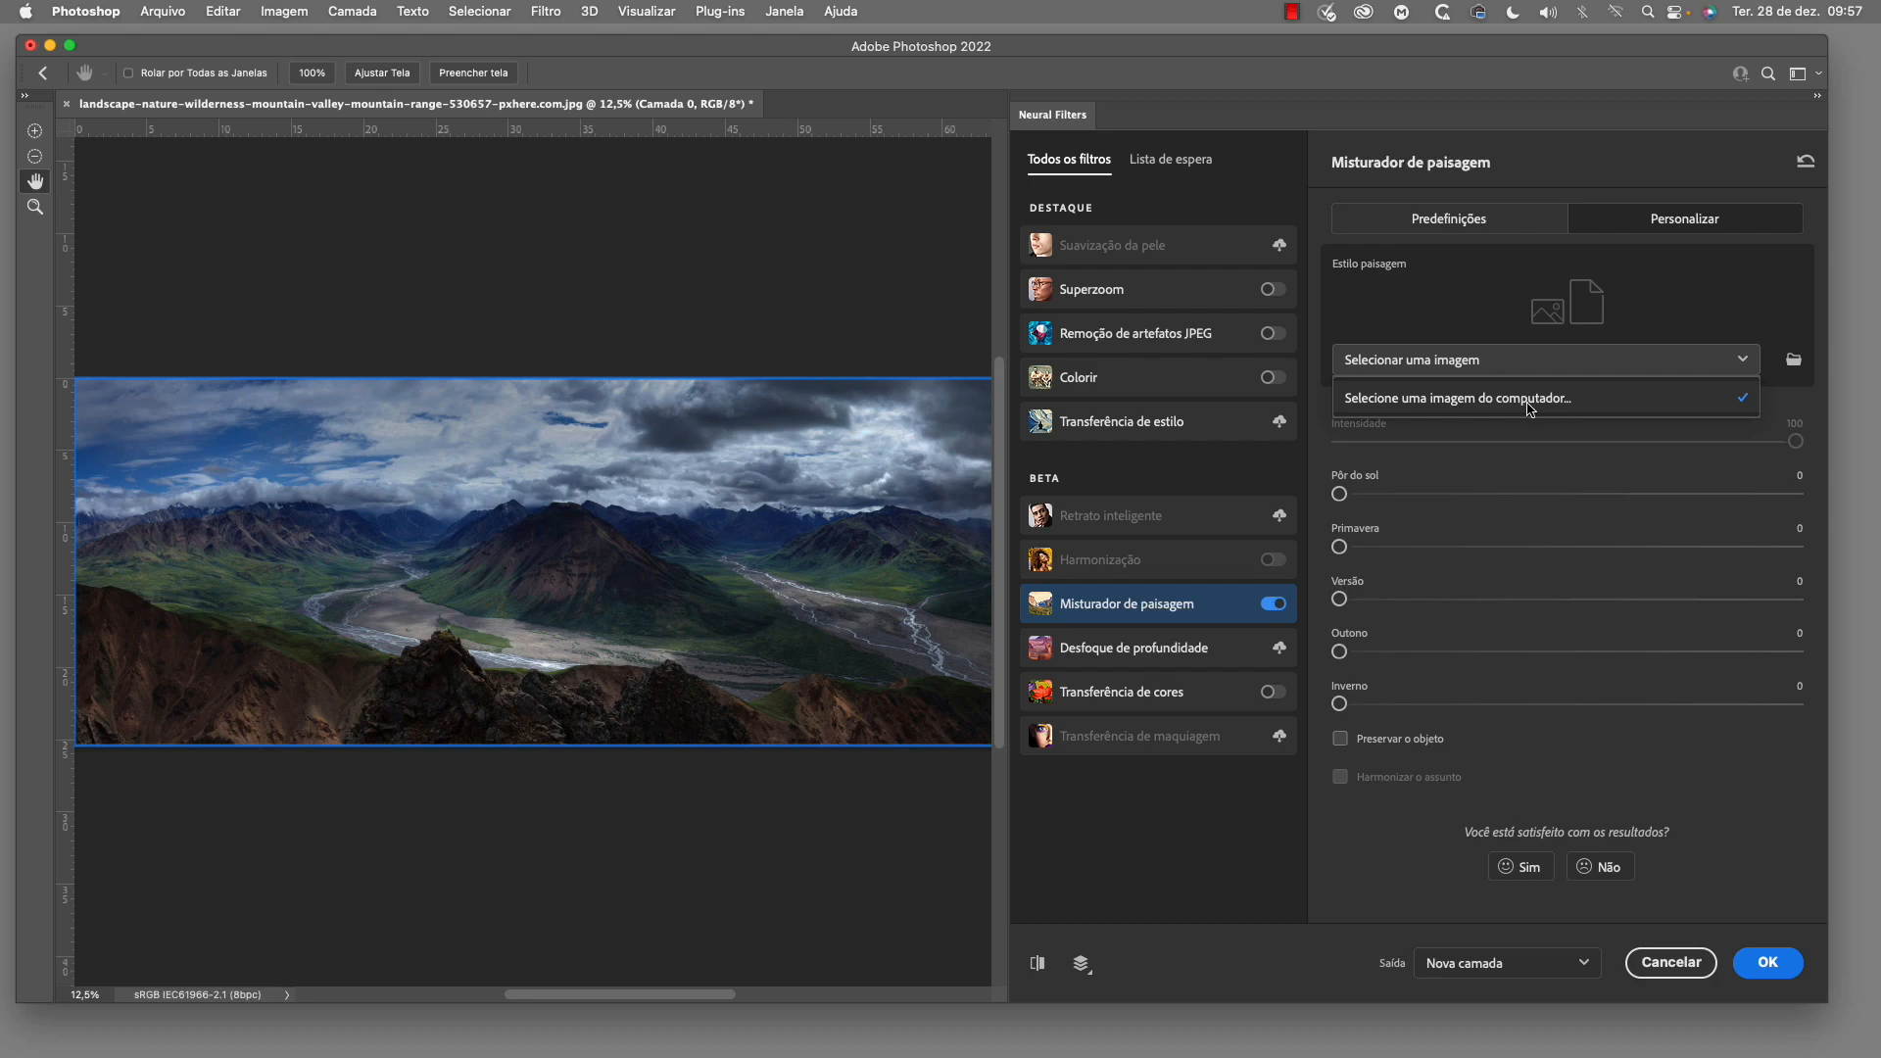
click(1531, 400)
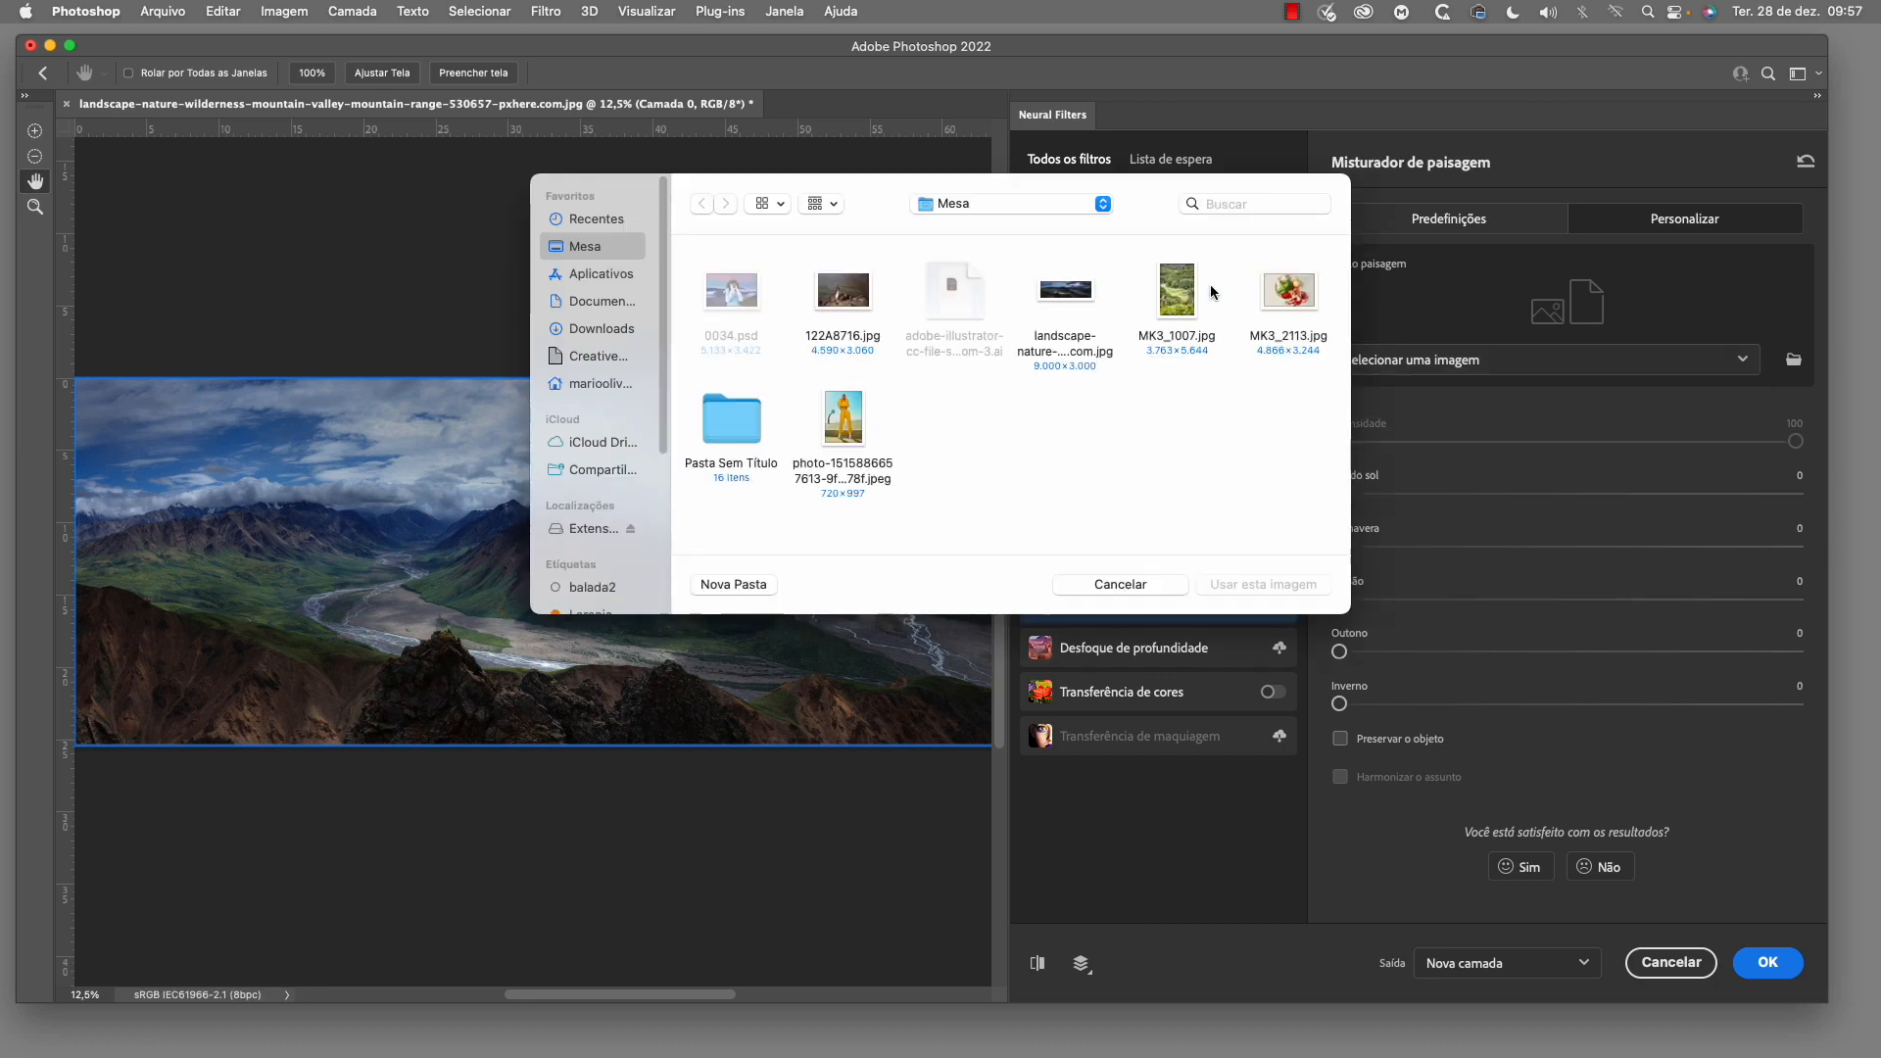
click(1185, 305)
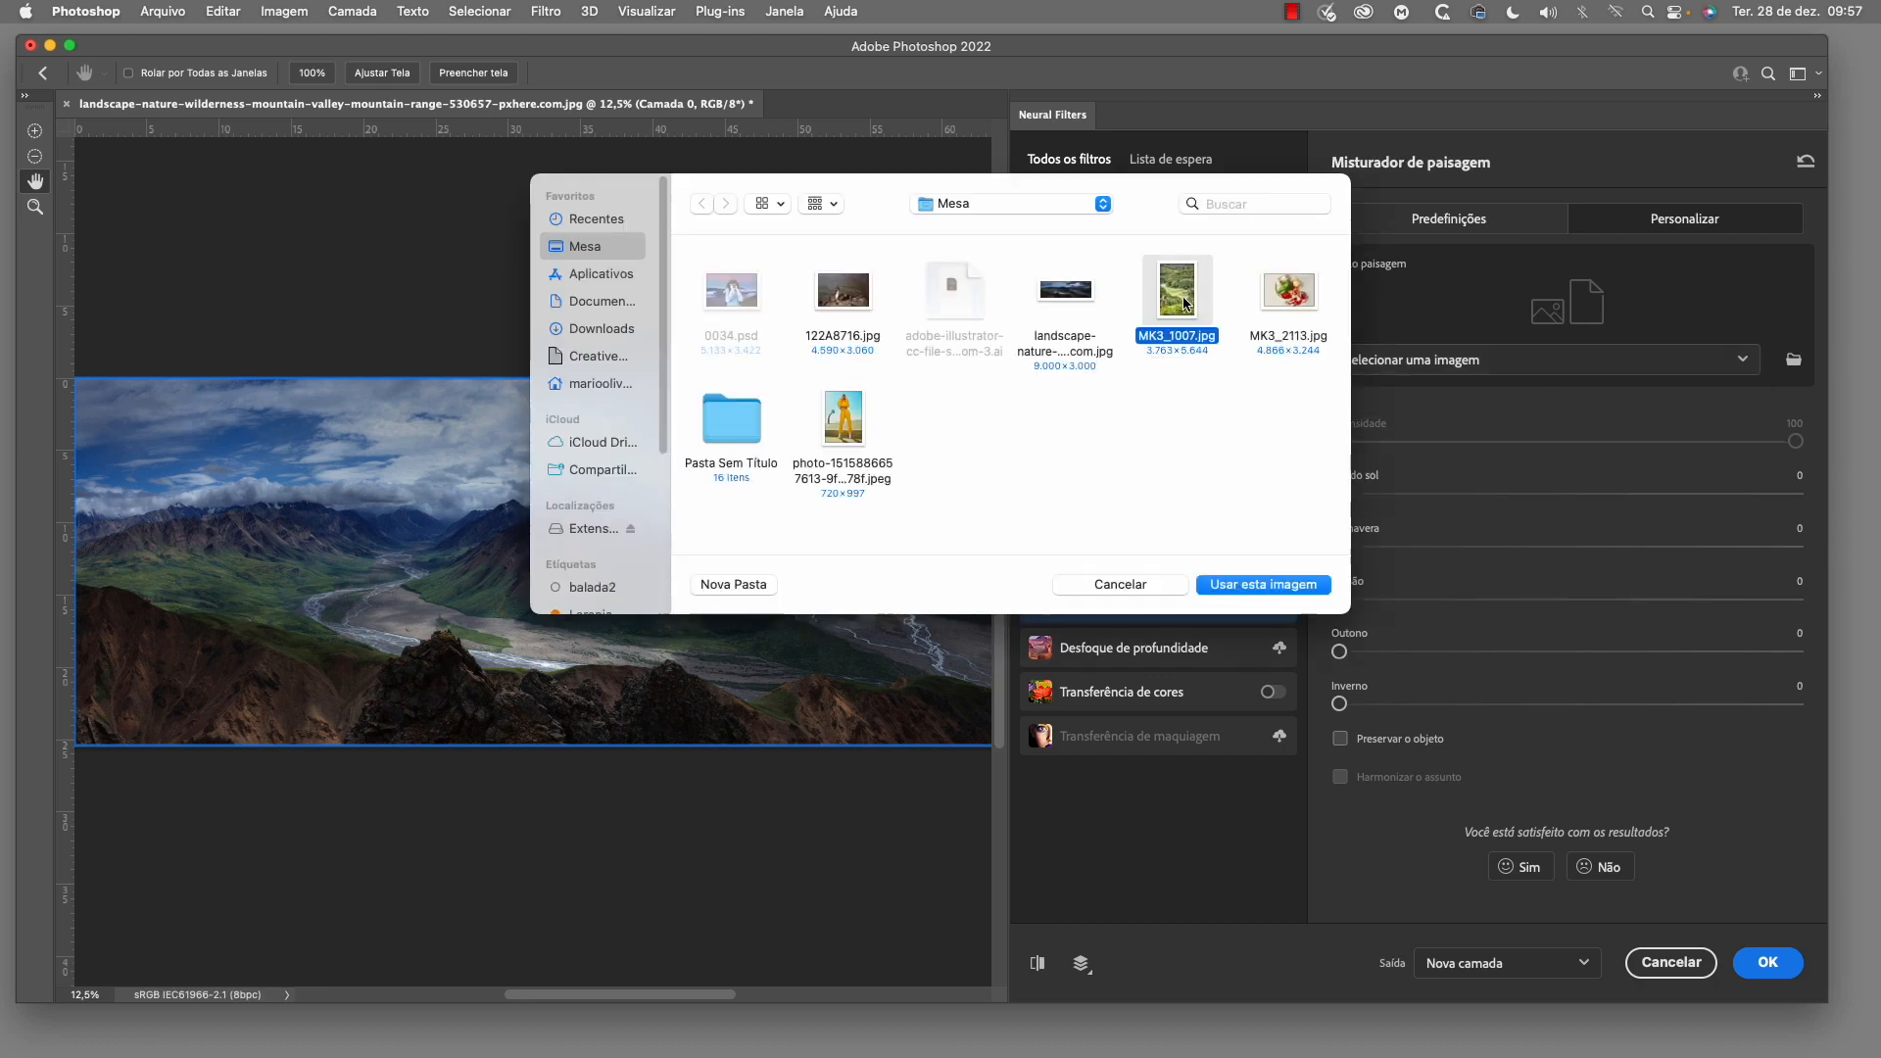
click(1293, 586)
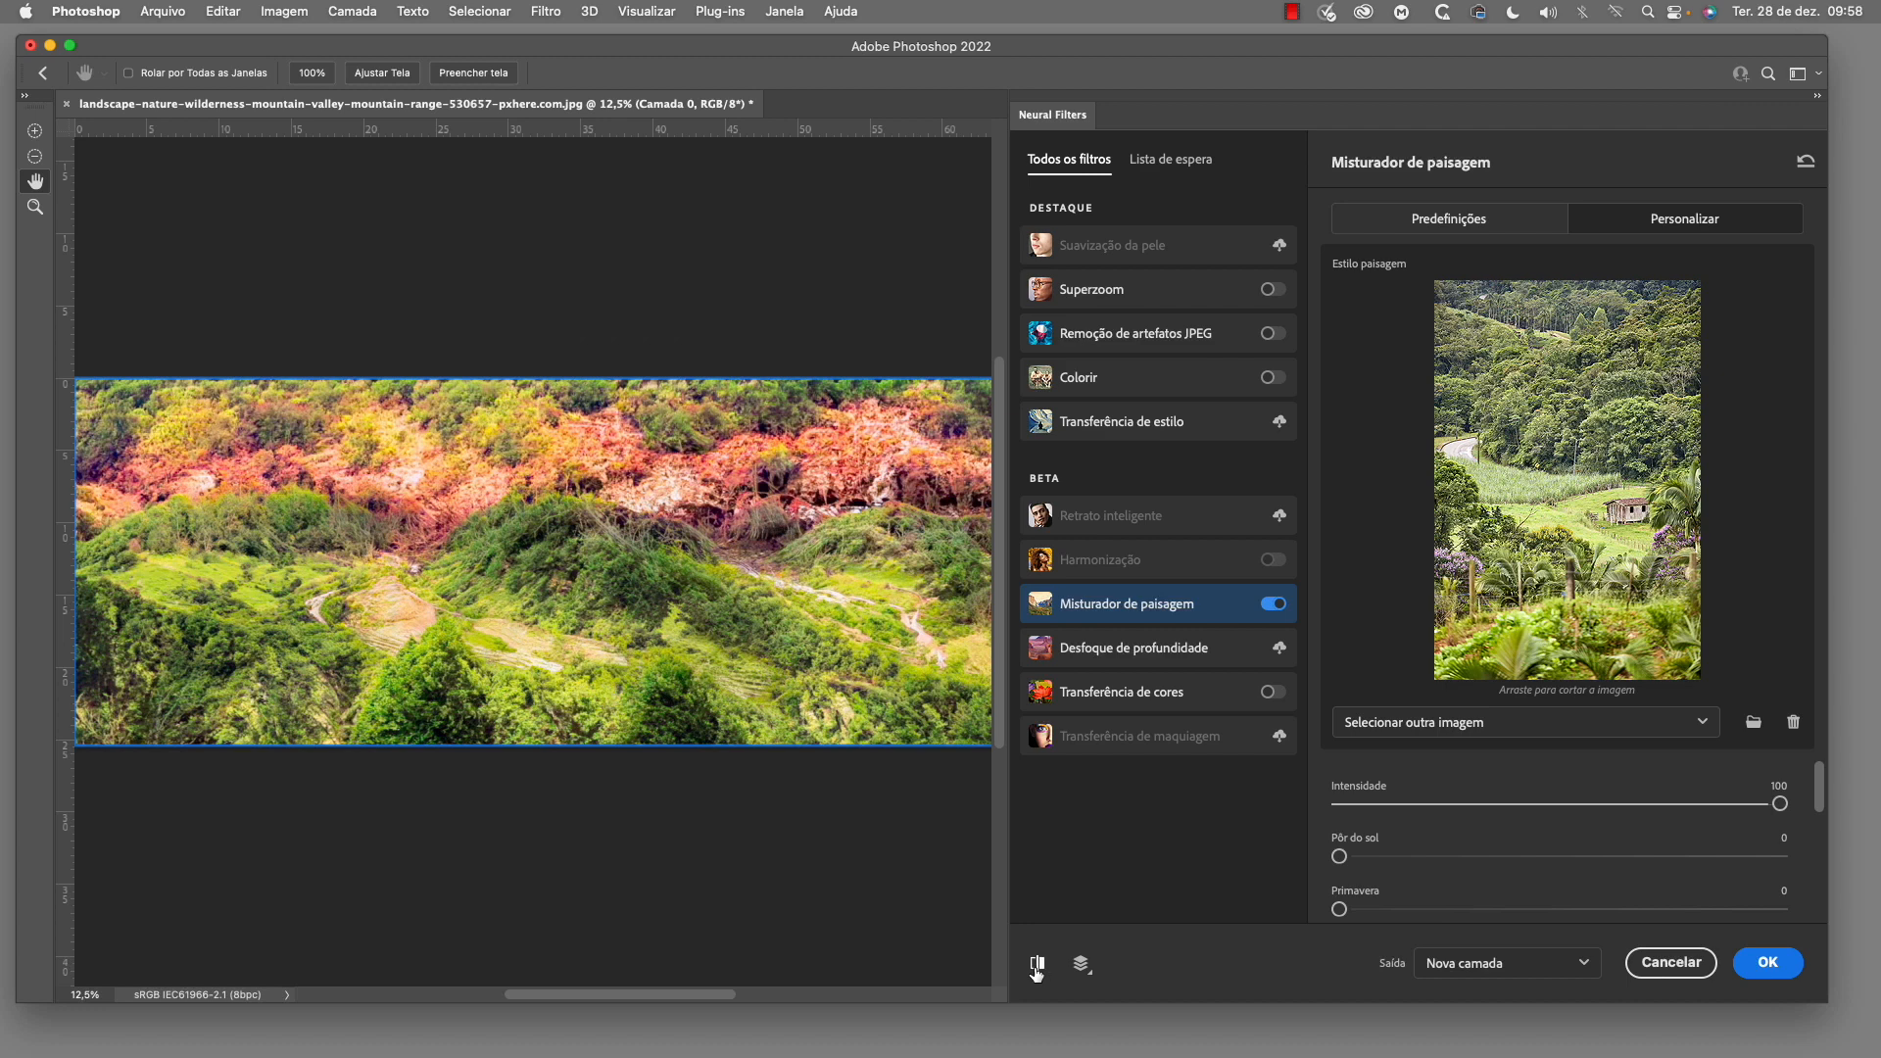
click(1039, 966)
click(1039, 966)
Try the landscape blend at intensity 56 and return it to 100
scroll(1744, 815, down, 1)
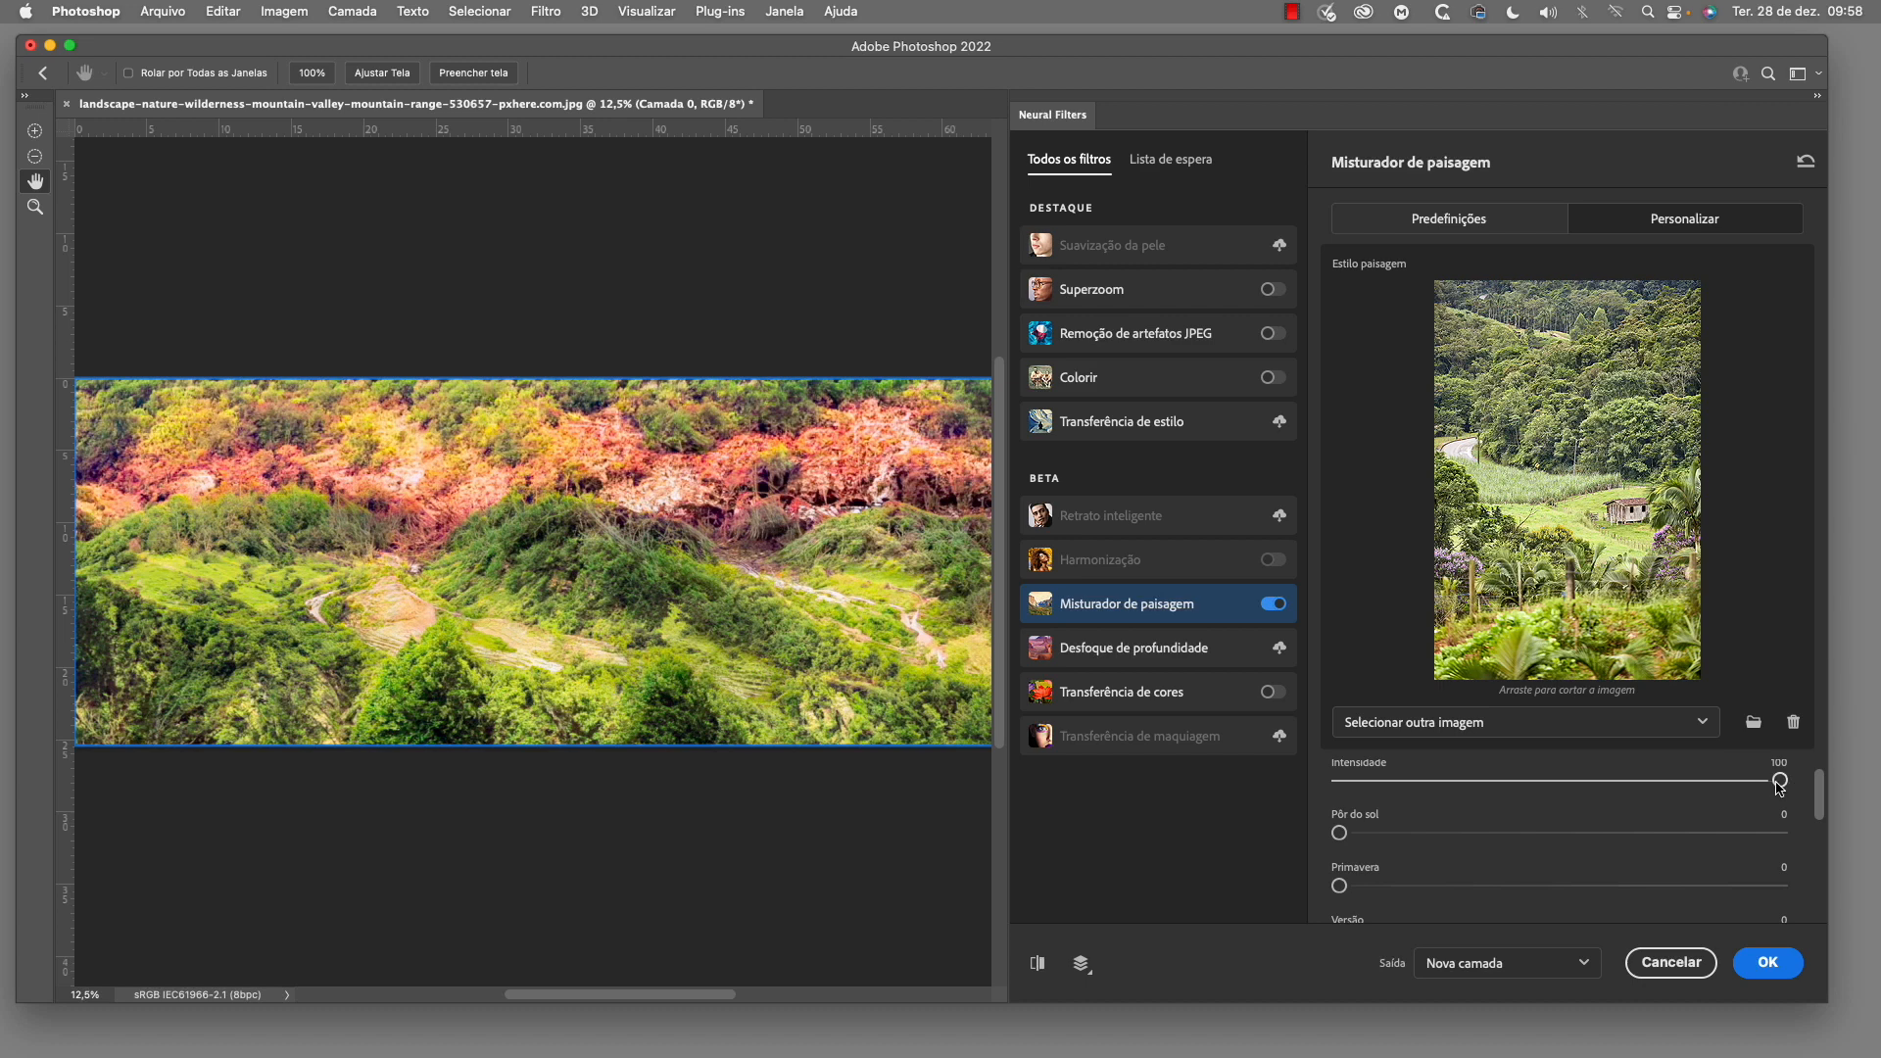
drag(1780, 783, 1587, 782)
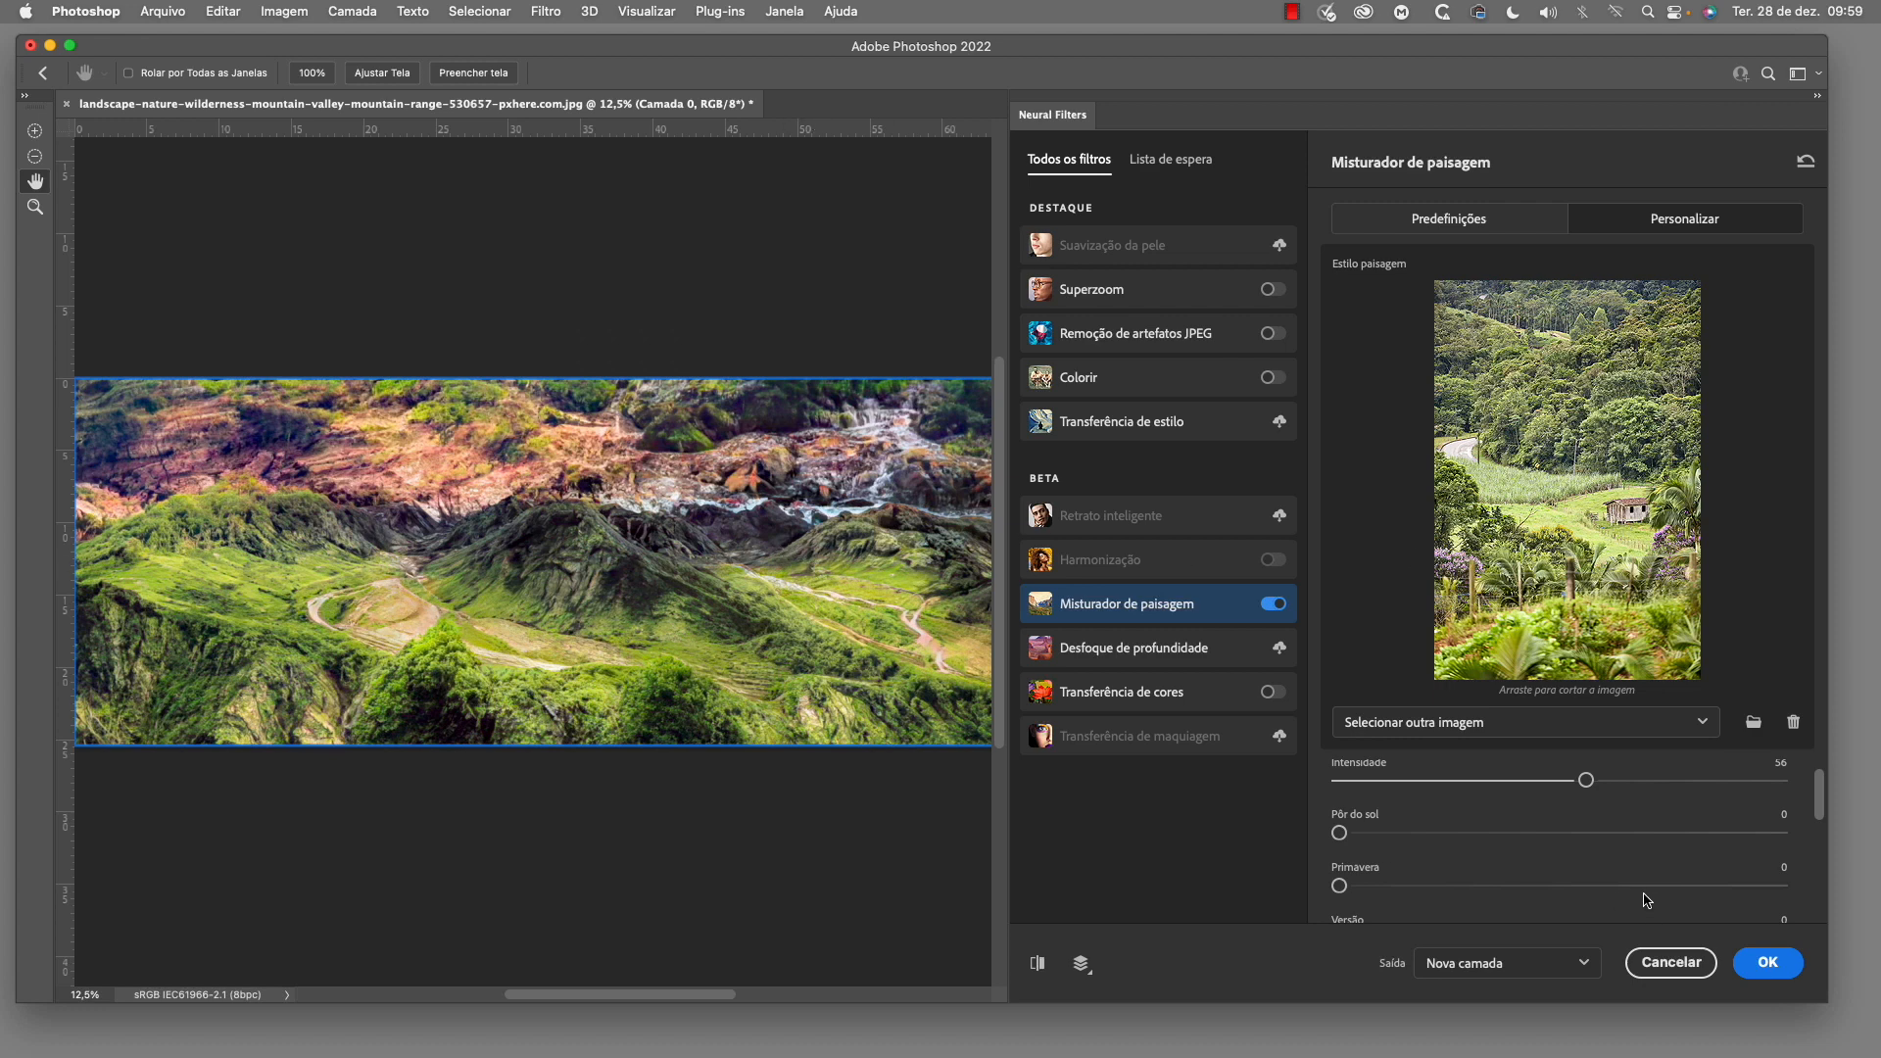
drag(1593, 782, 1824, 886)
Keep the landscape mixer output as Nova camada and apply the filter
scroll(1825, 828, down, 1)
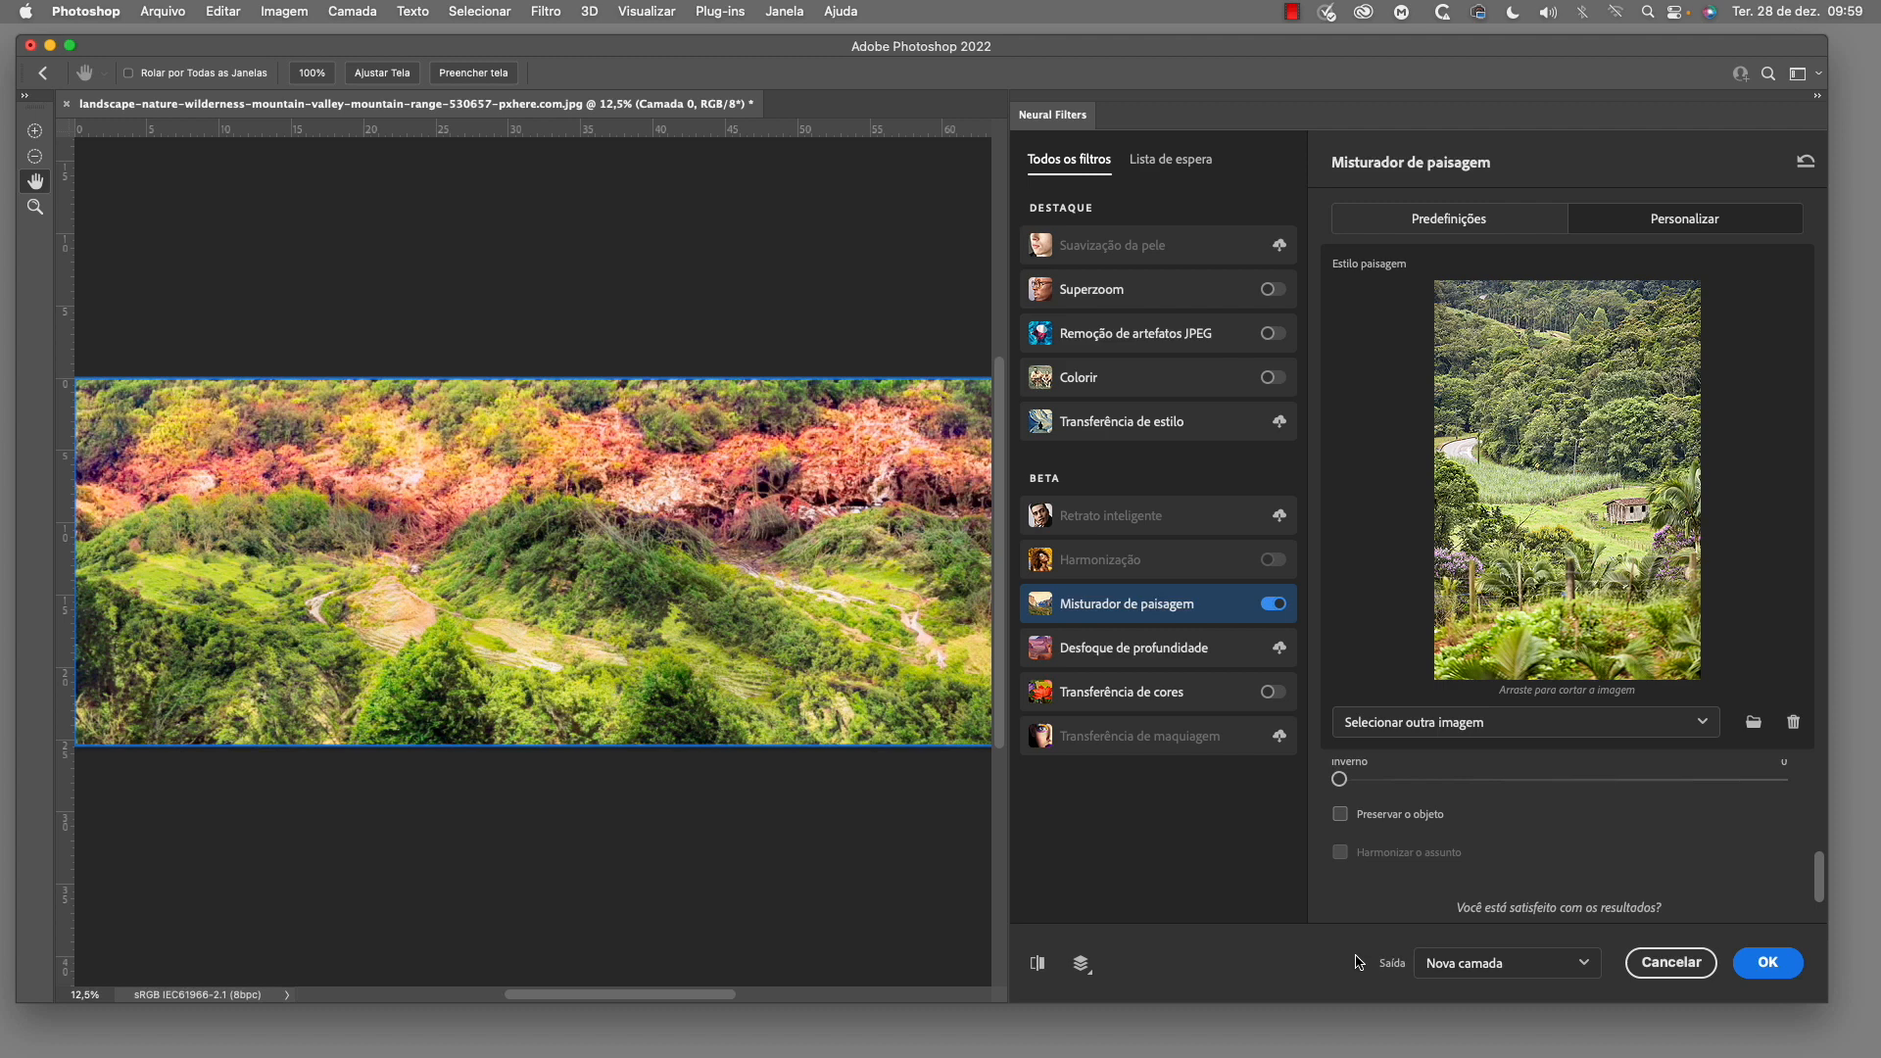
click(1584, 967)
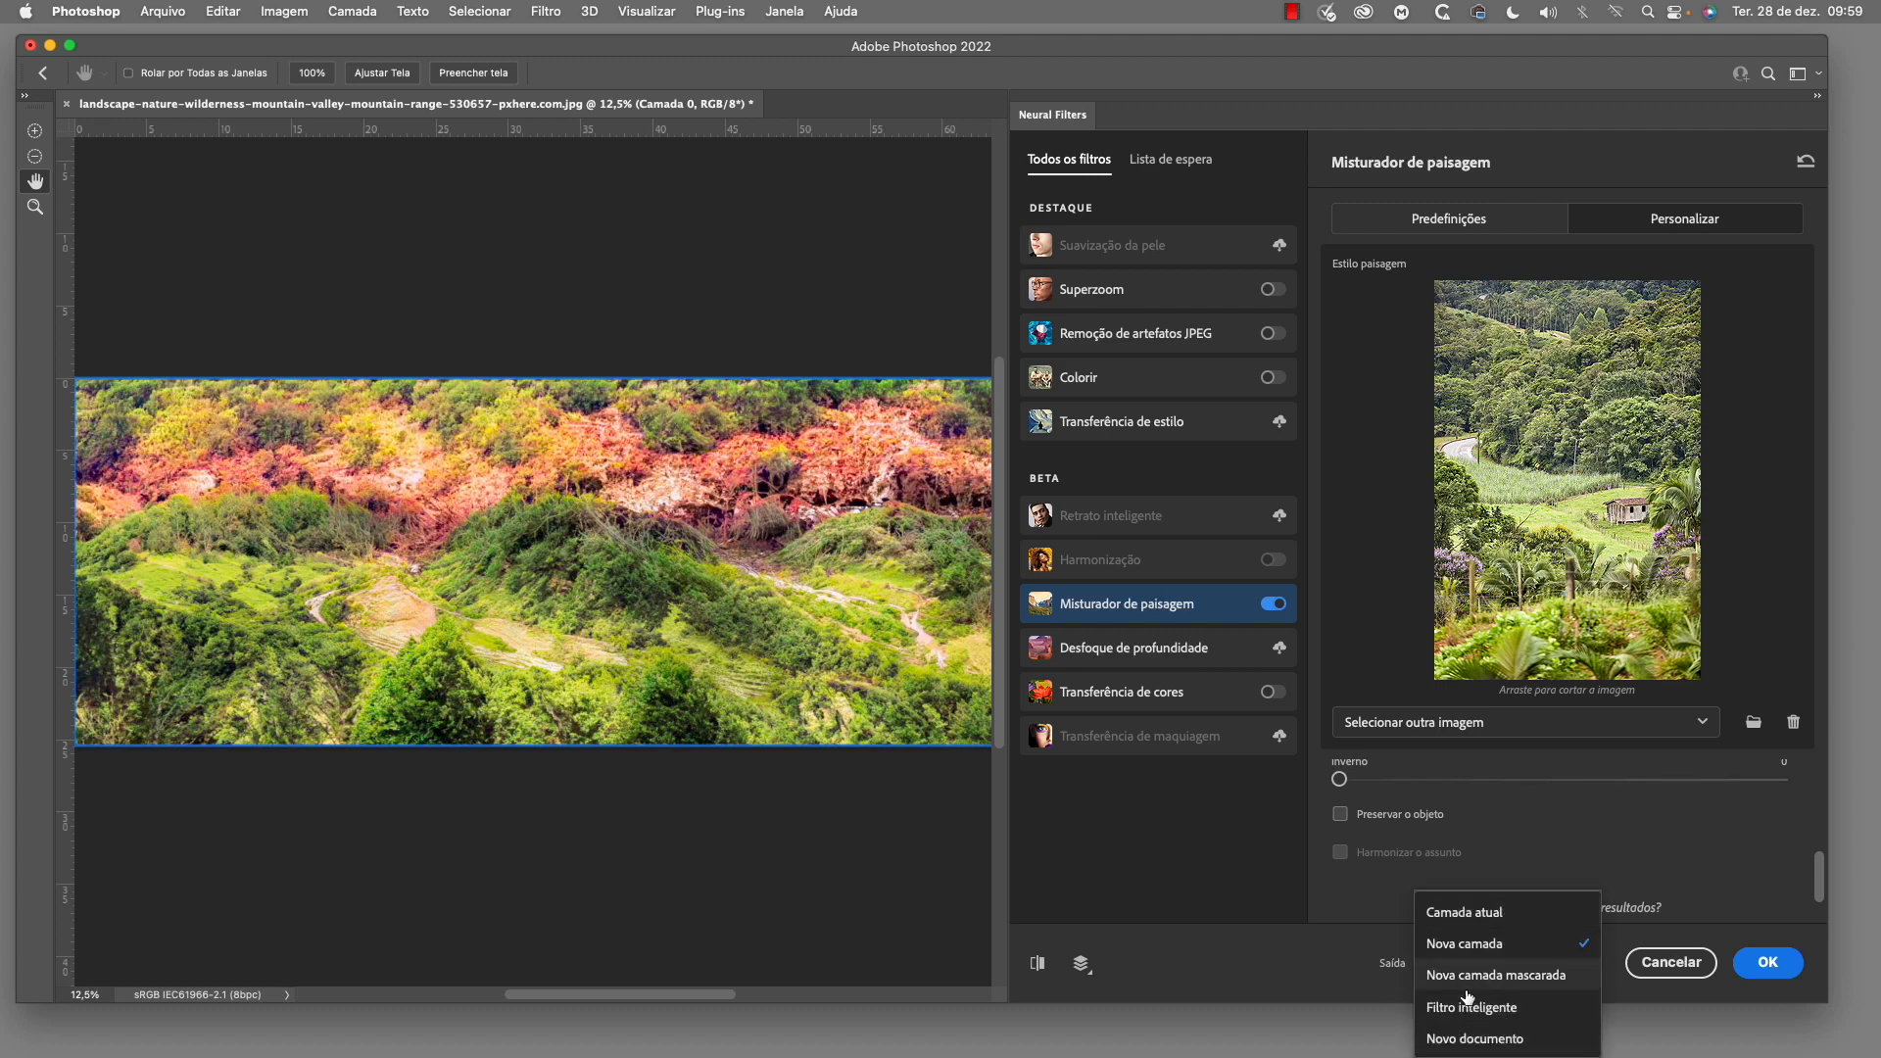
click(1488, 946)
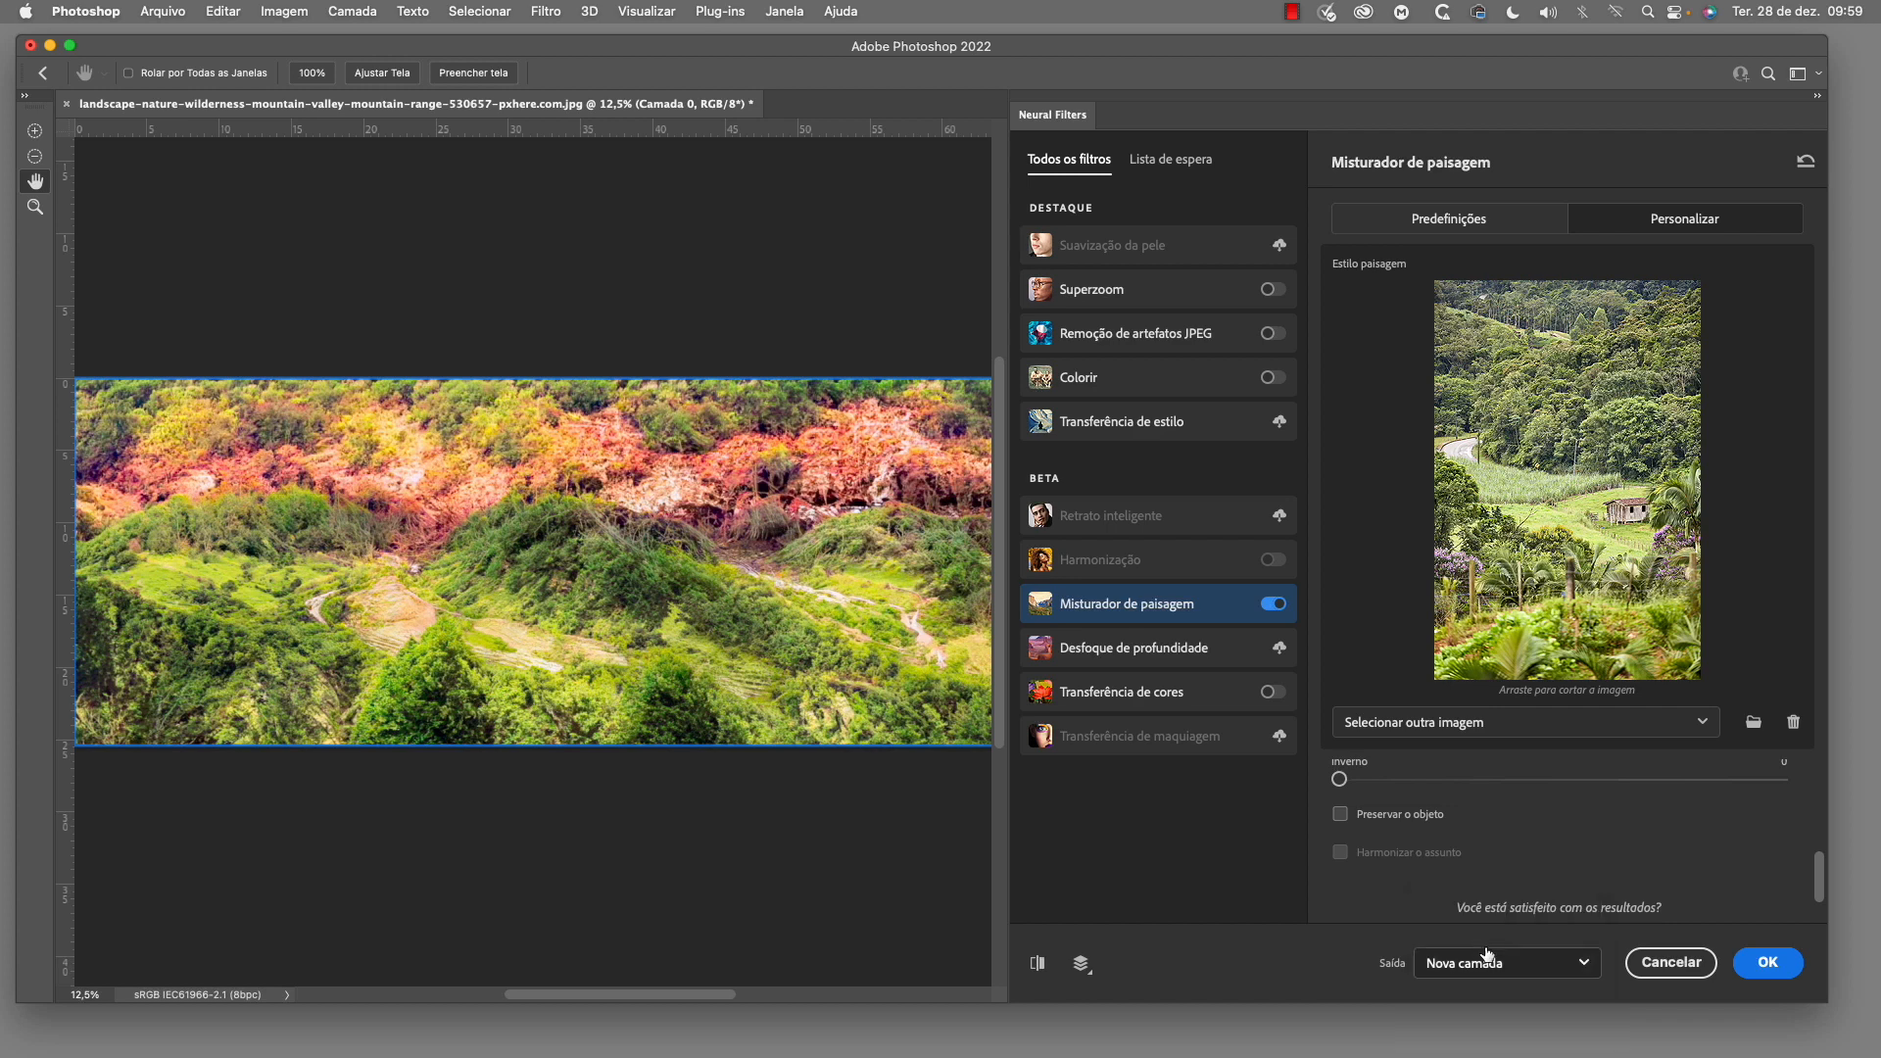
click(1770, 963)
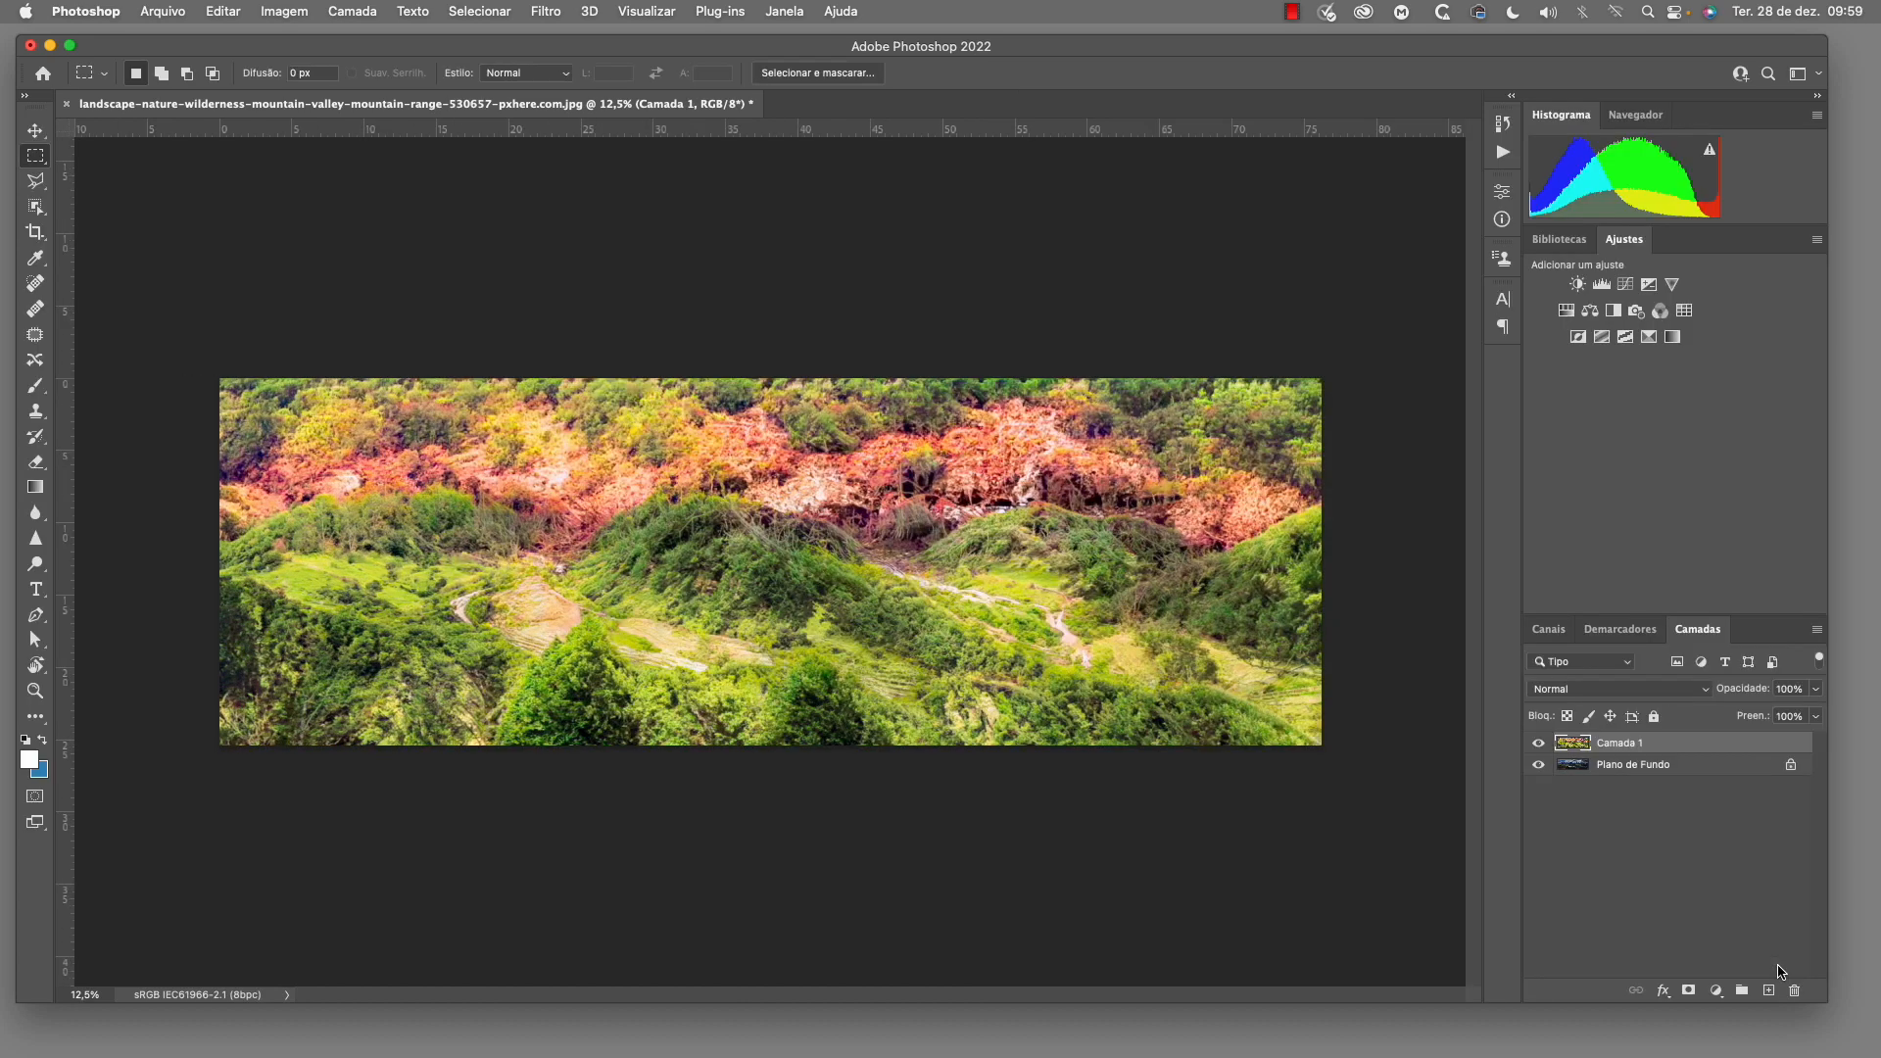
Toggle Camada 1's visibility to compare the blended landscape with the original panorama
click(1540, 746)
click(1539, 745)
click(1539, 745)
click(1540, 745)
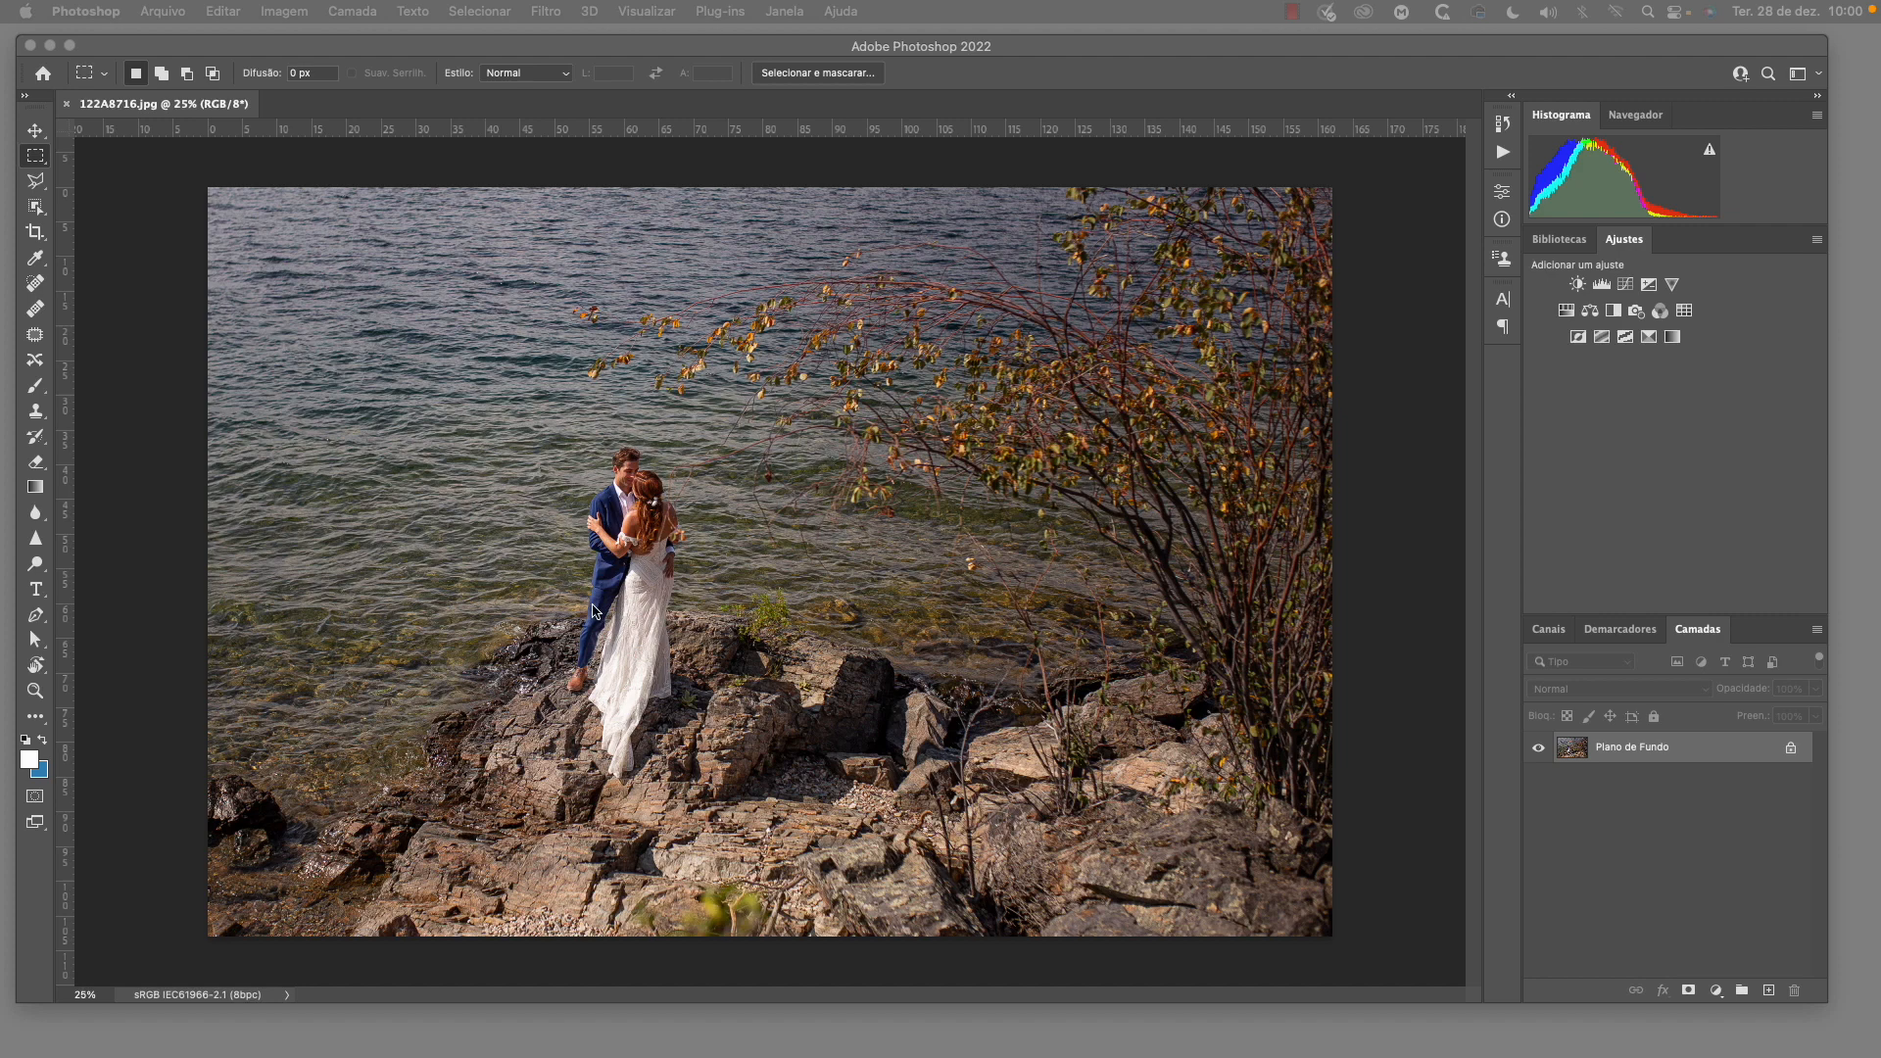
Open Neural Filters for the couple photo and enable the Transferência de cores filter
click(589, 42)
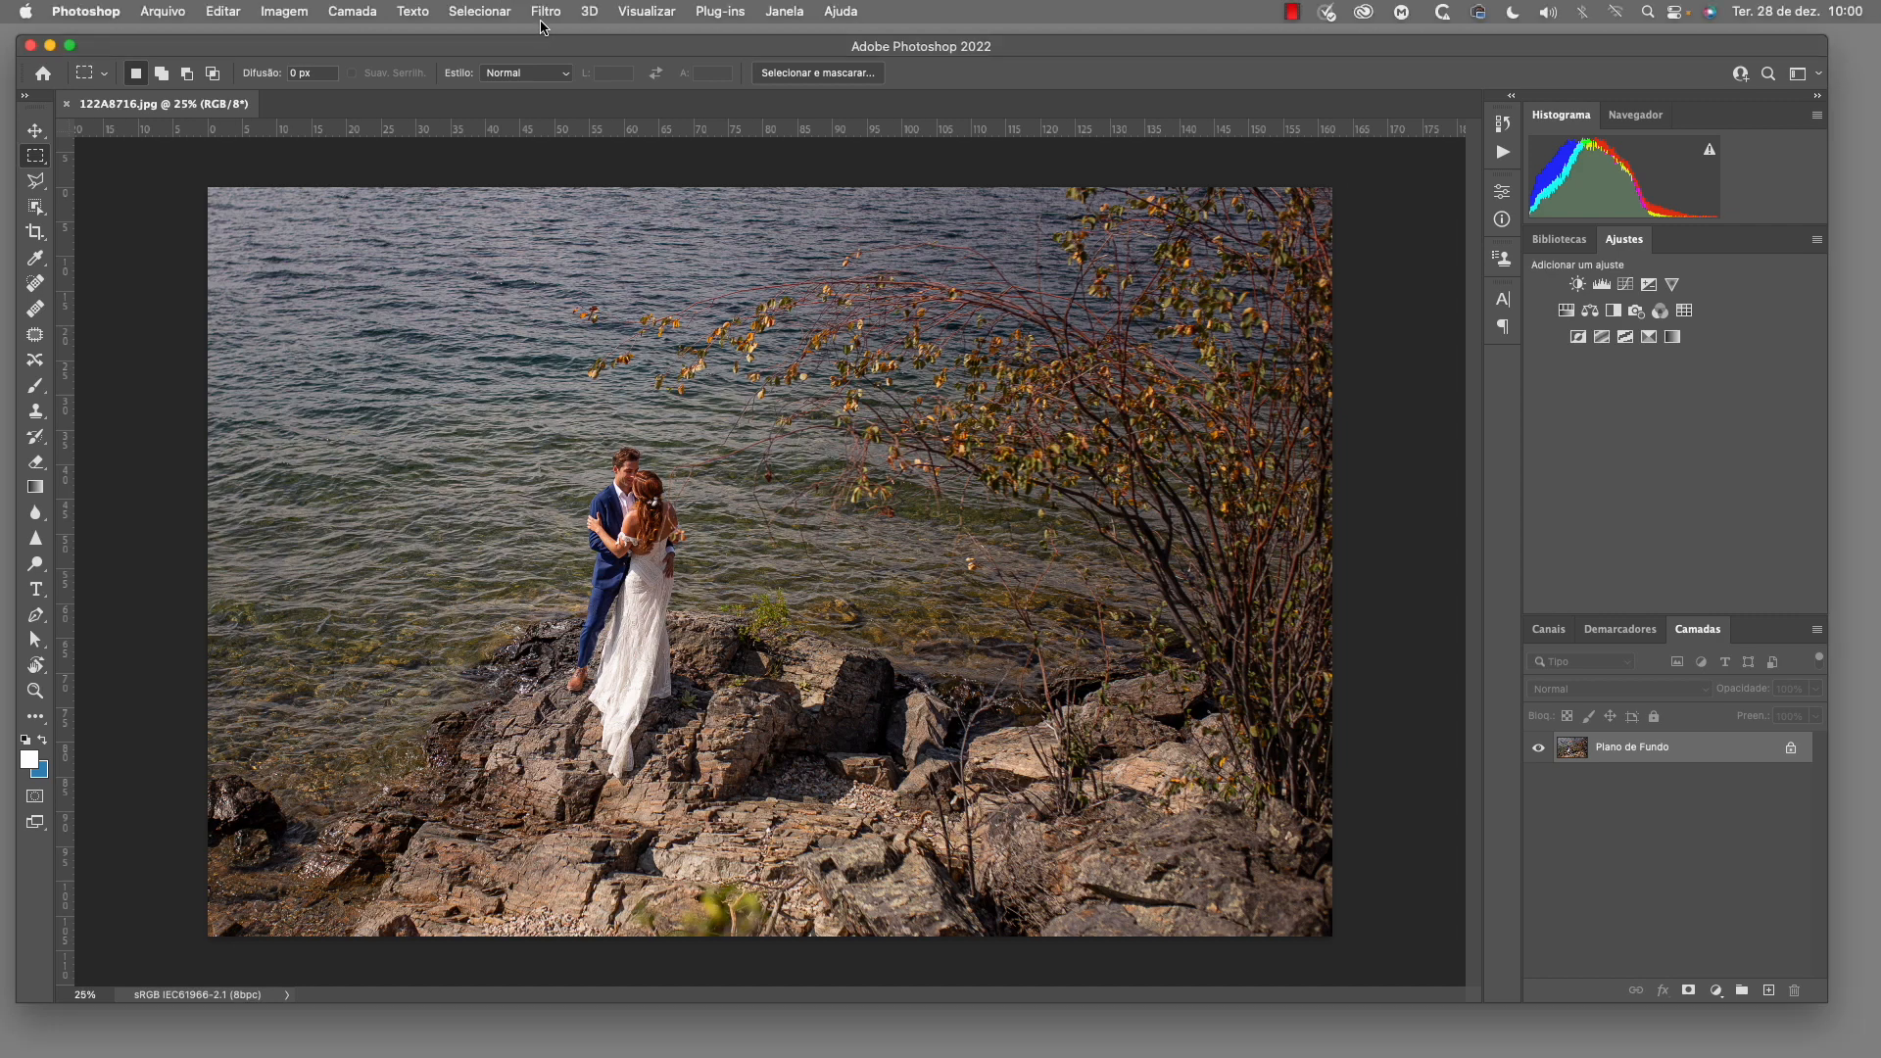
click(546, 12)
click(577, 98)
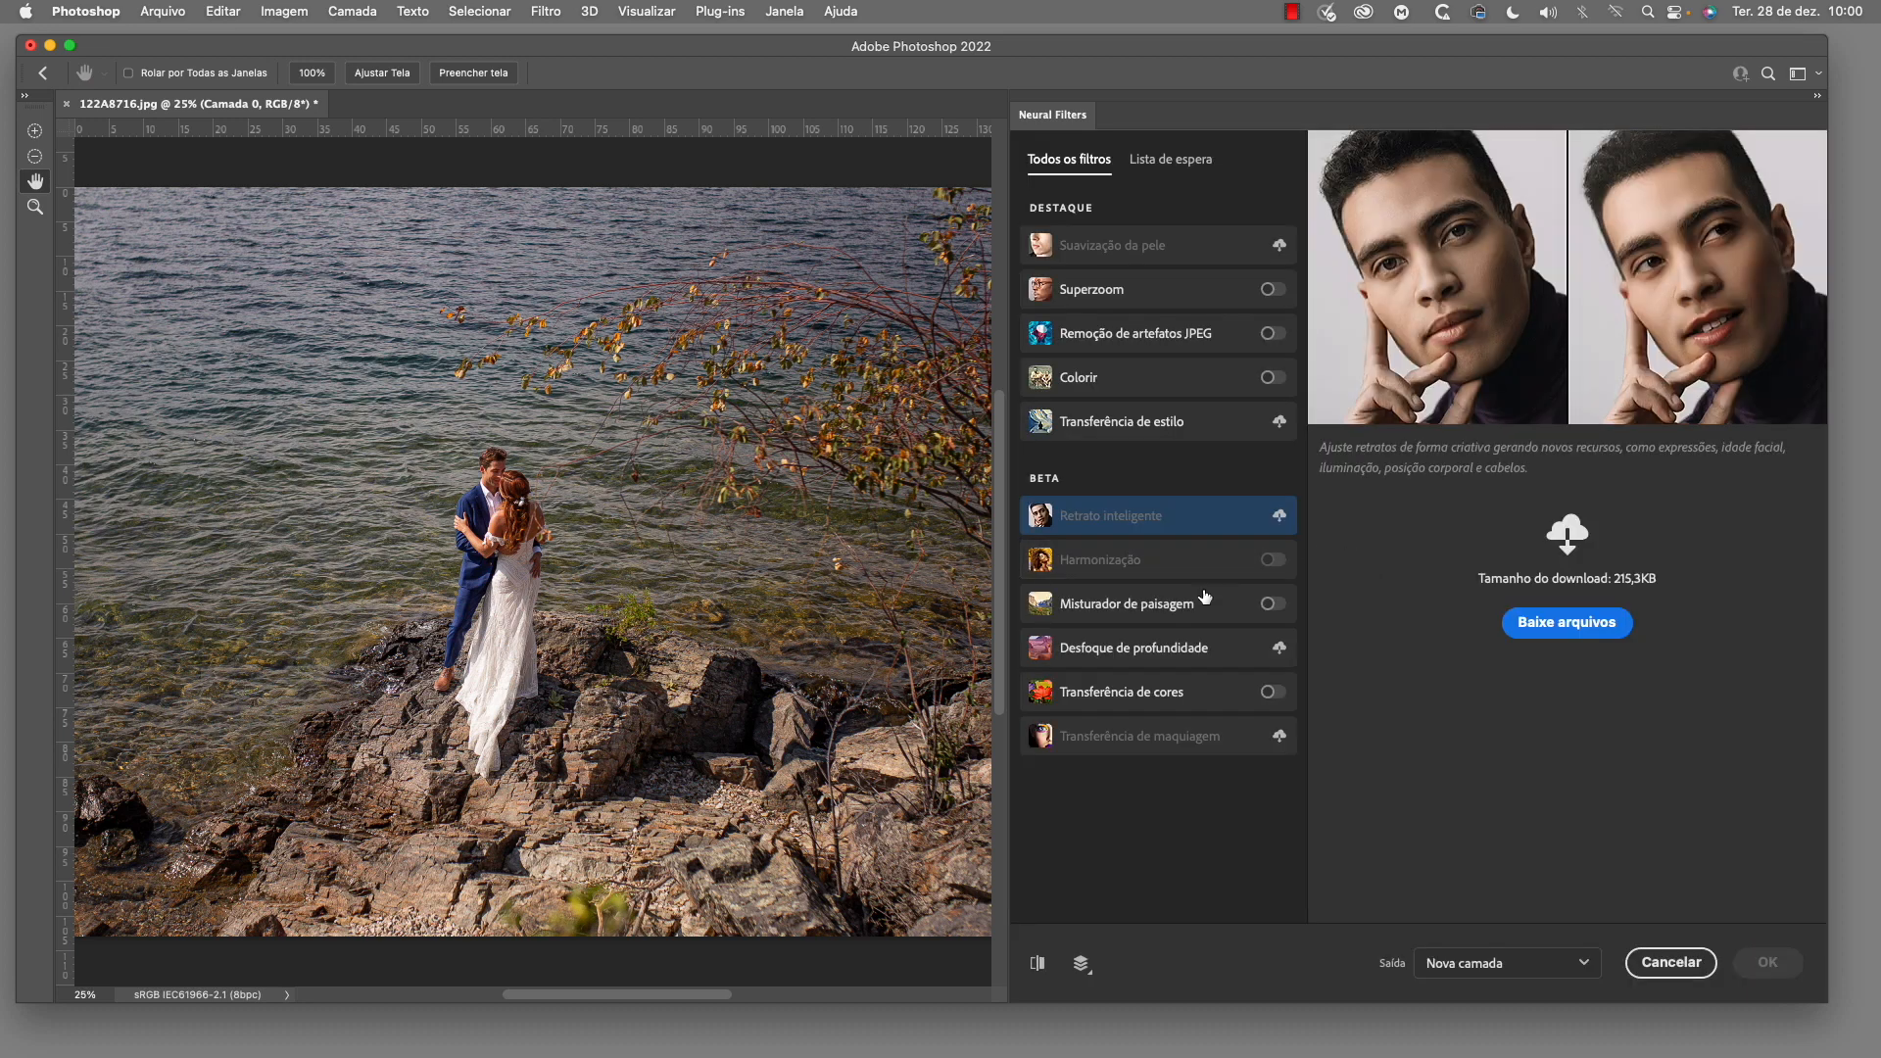
click(1271, 692)
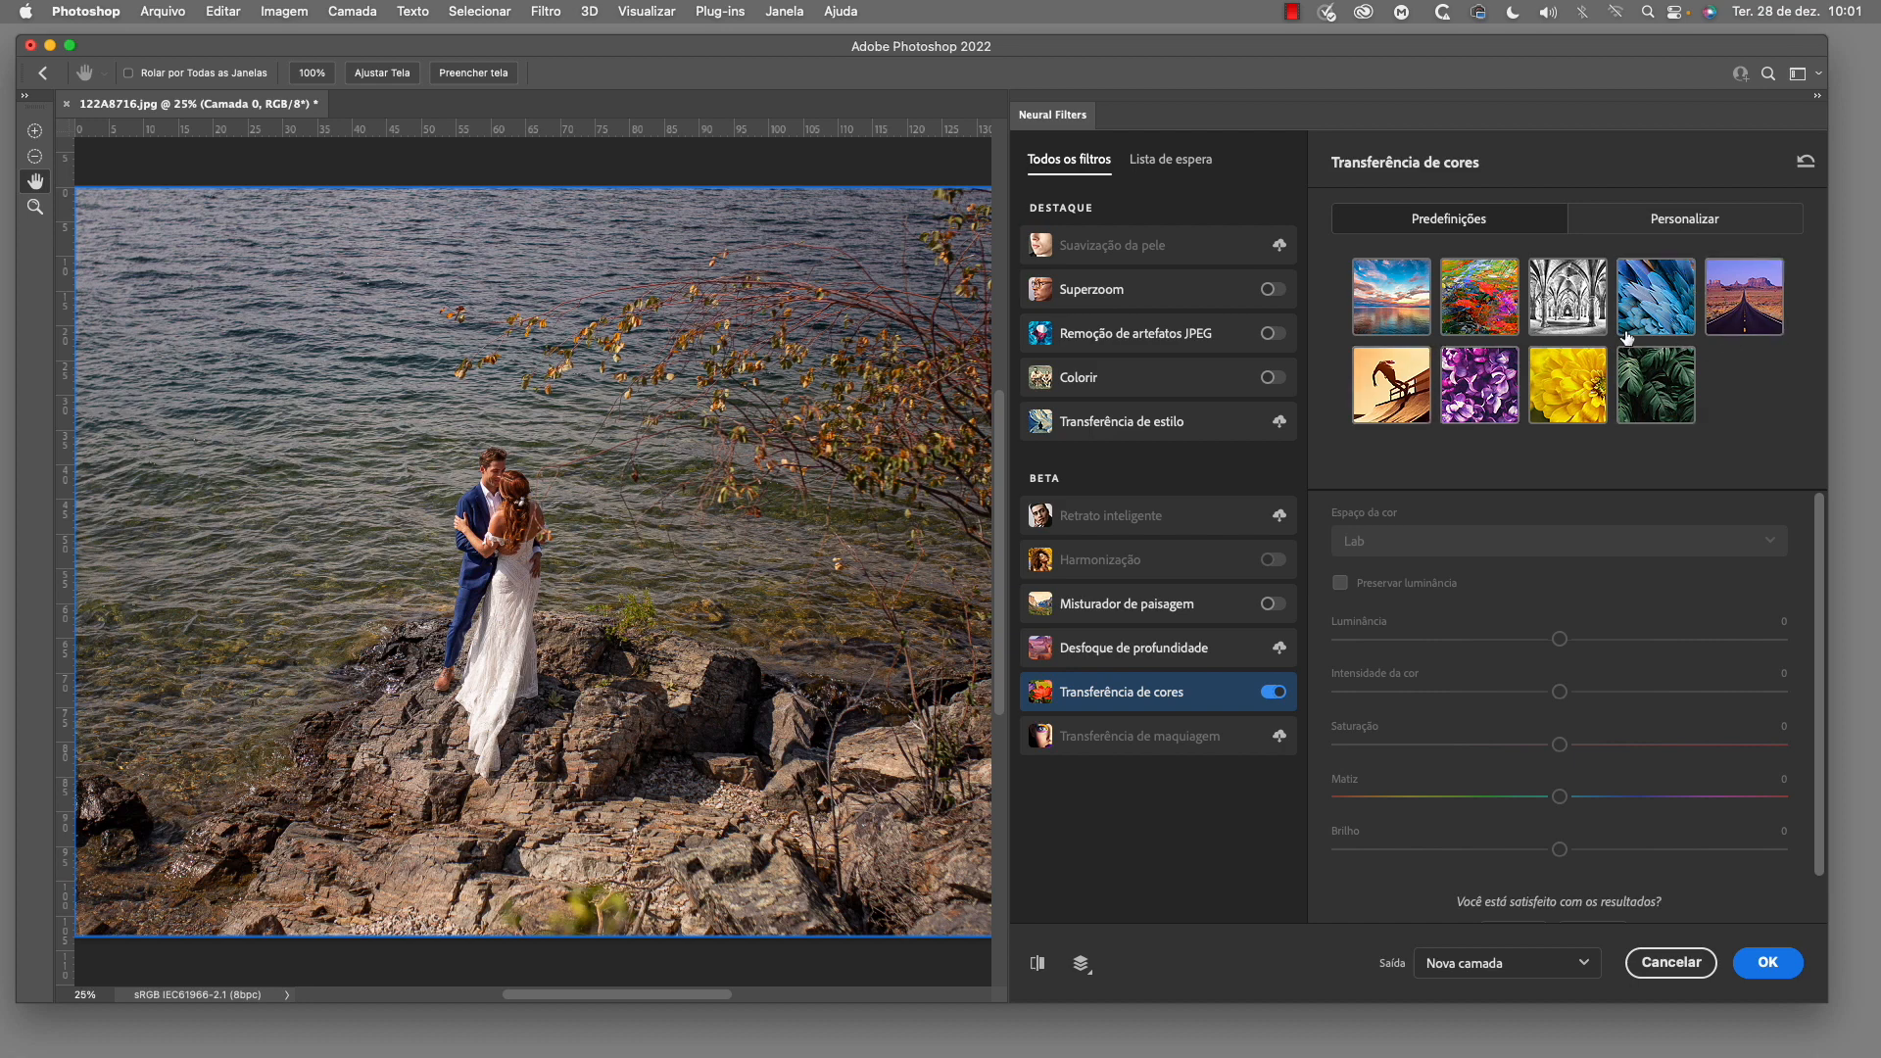
Use the sunset-over-water color preset and turn on Preservar luminância
click(1396, 311)
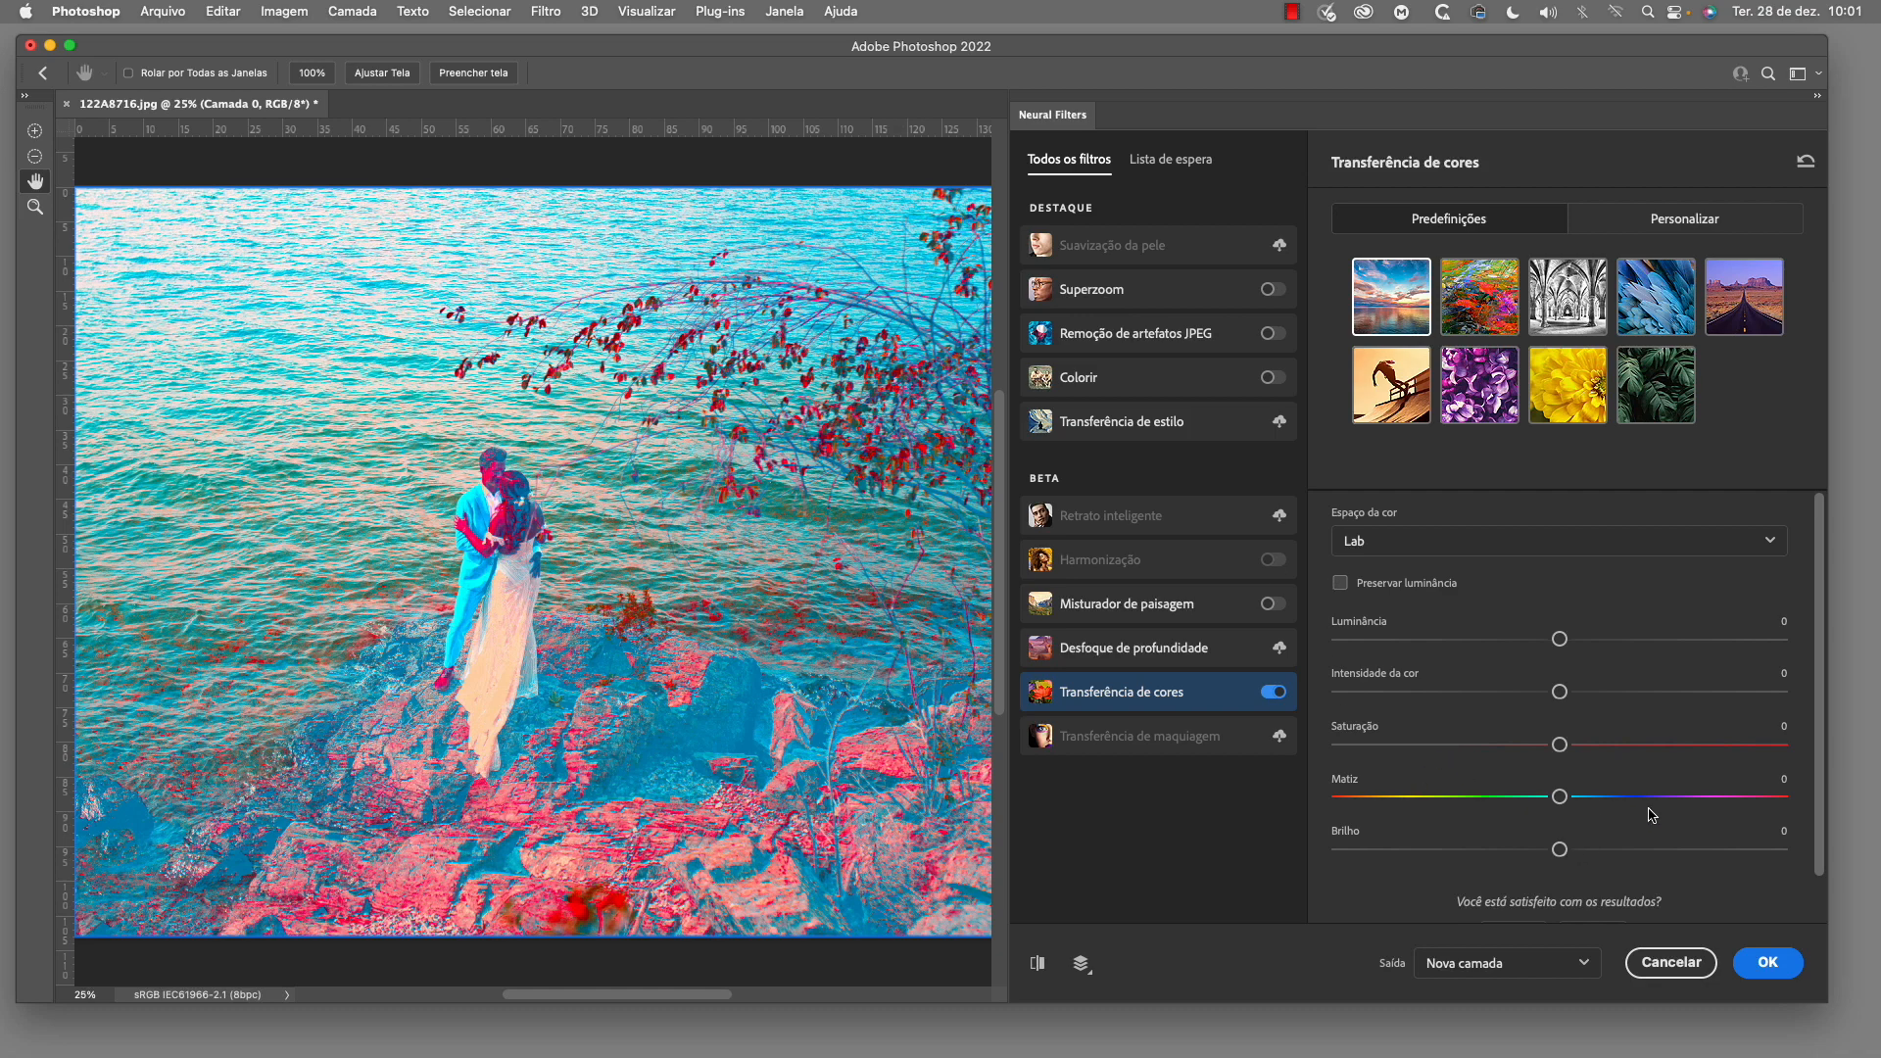
scroll(1652, 814, down, 1)
scroll(1374, 686, up, 1)
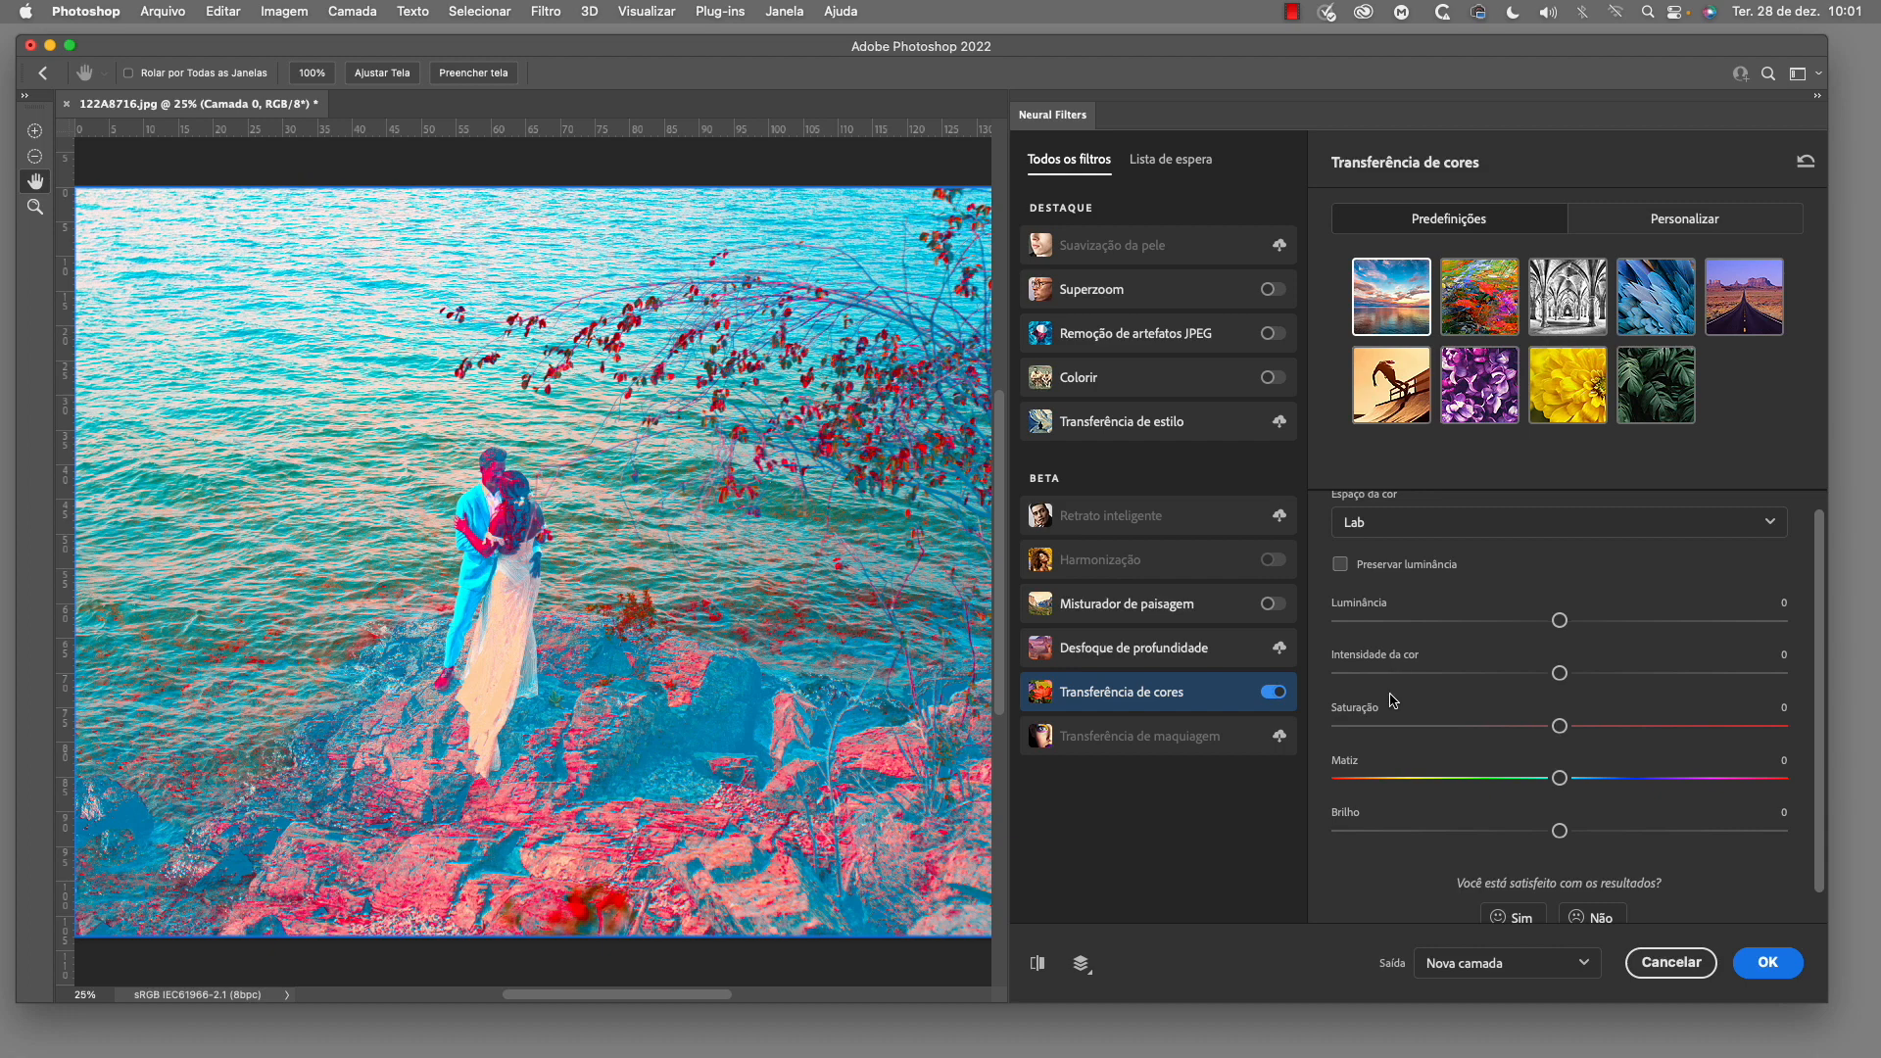
click(1340, 565)
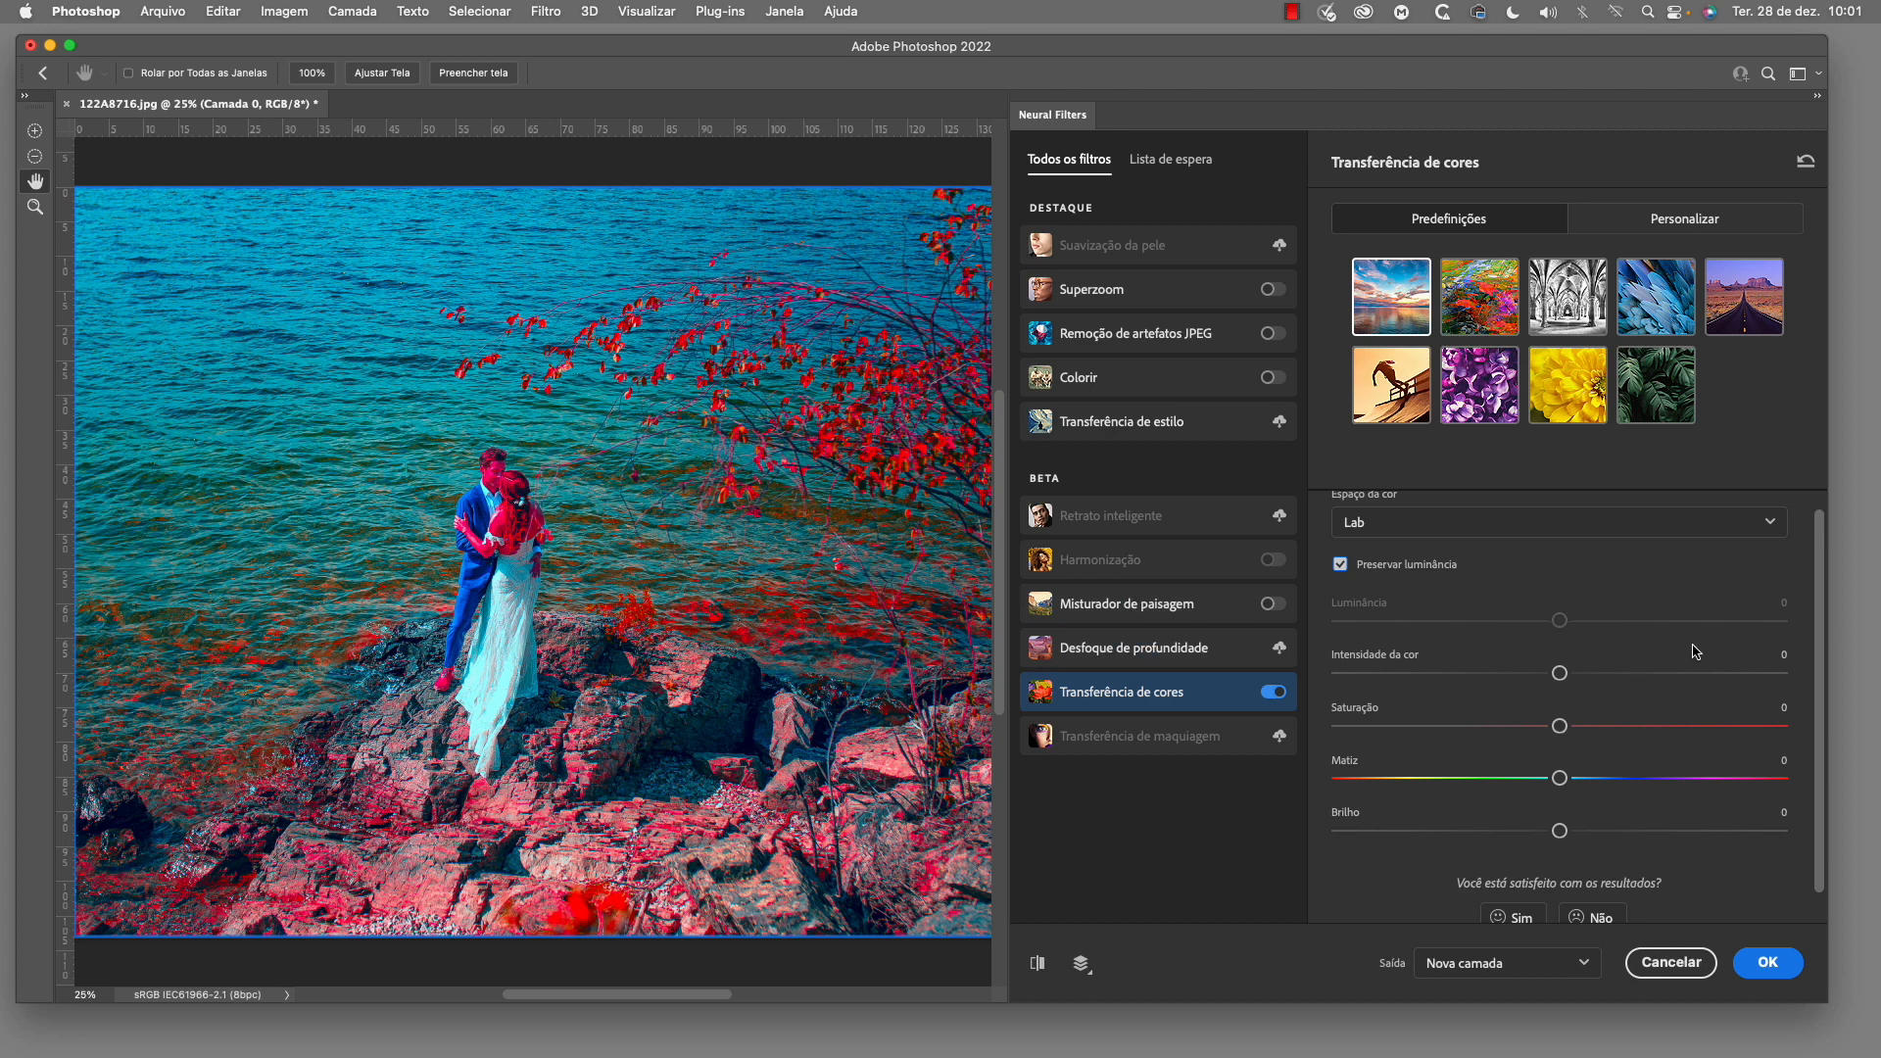
Lower the color intensity to -33 and the saturation to -17 for the sunset preset
drag(1559, 674, 1467, 674)
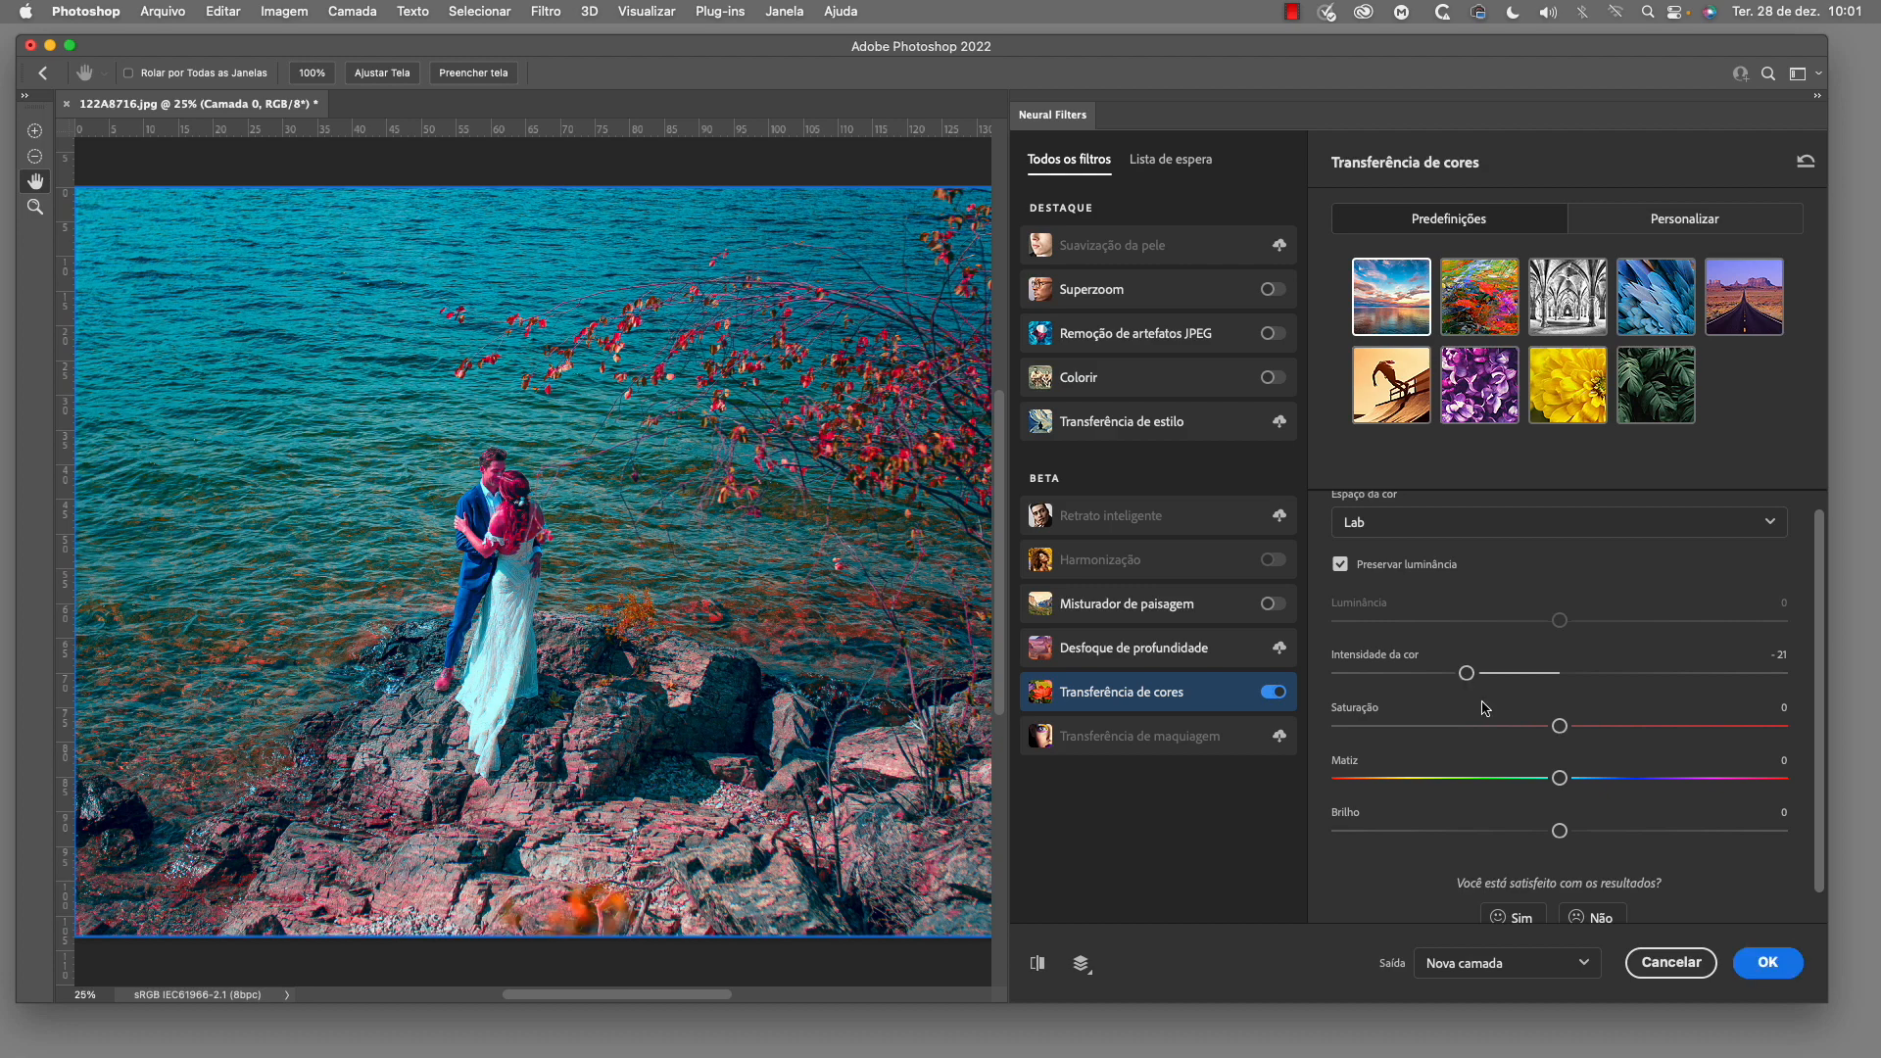
drag(1556, 726, 1507, 726)
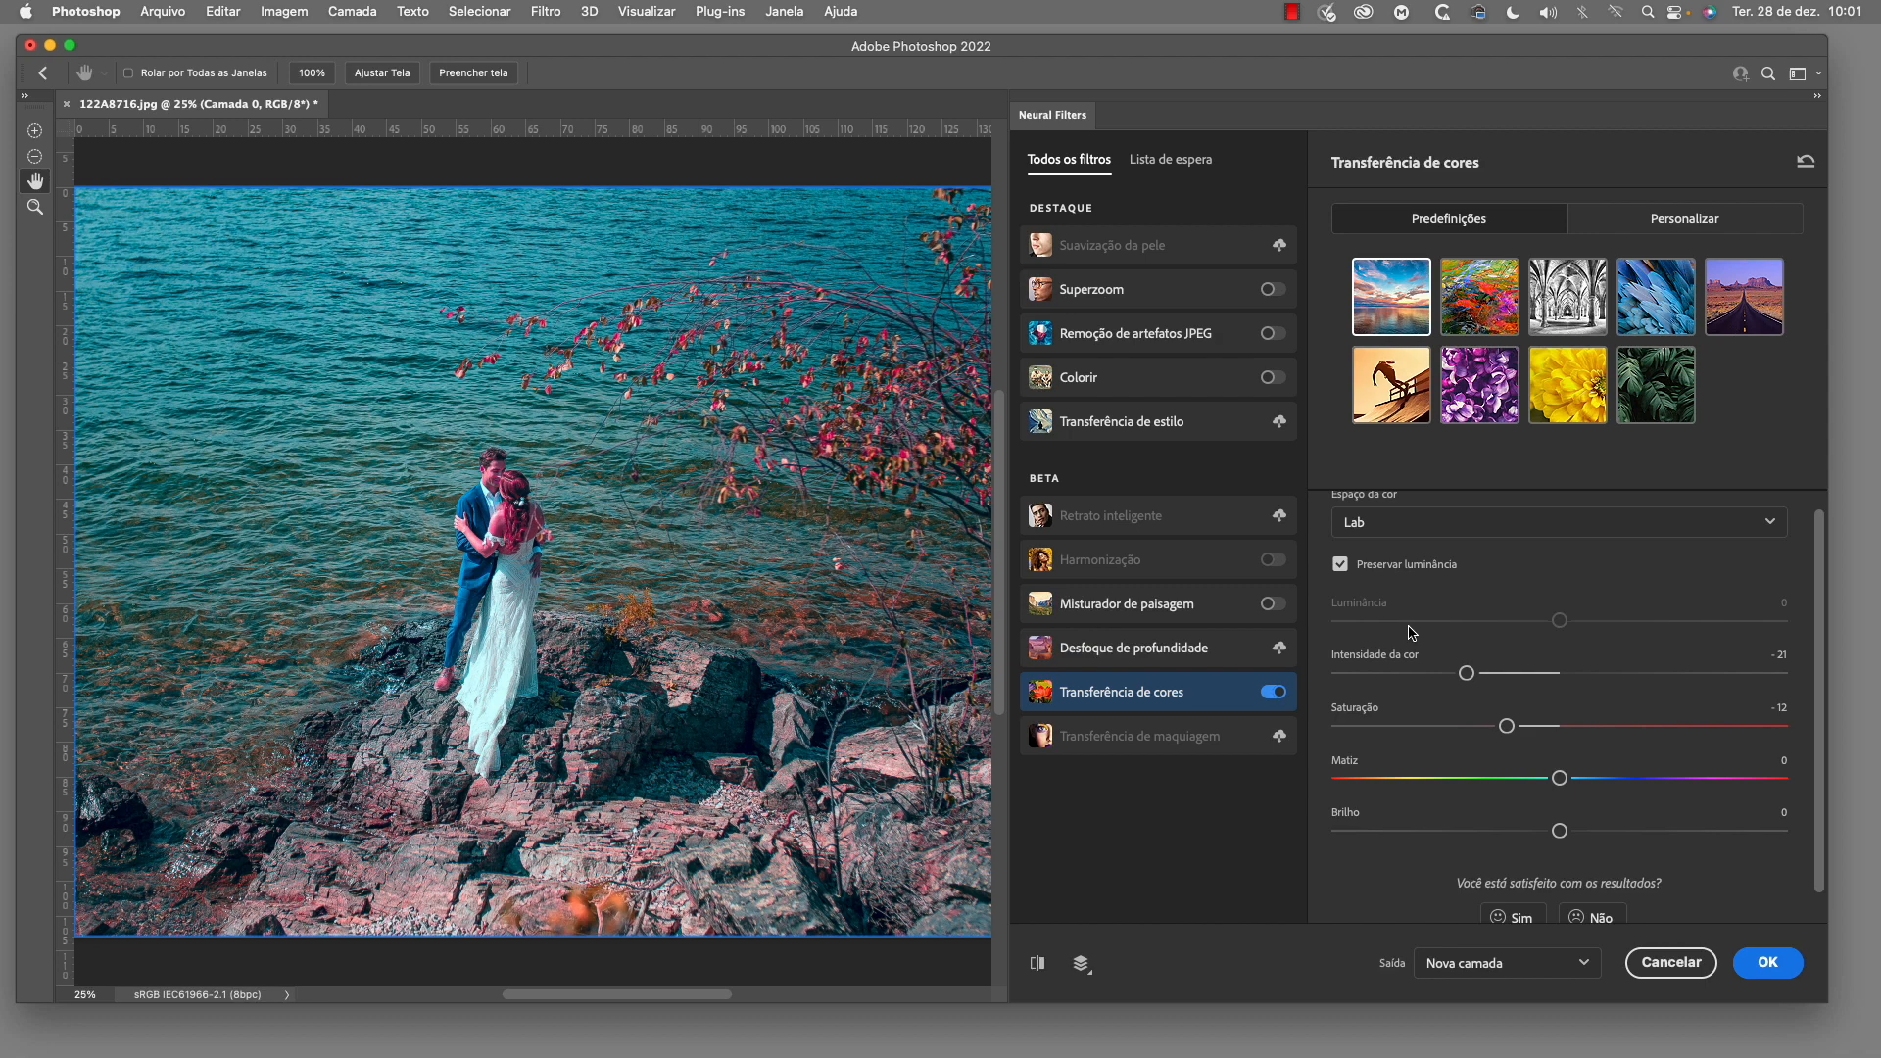
drag(1467, 673, 1414, 673)
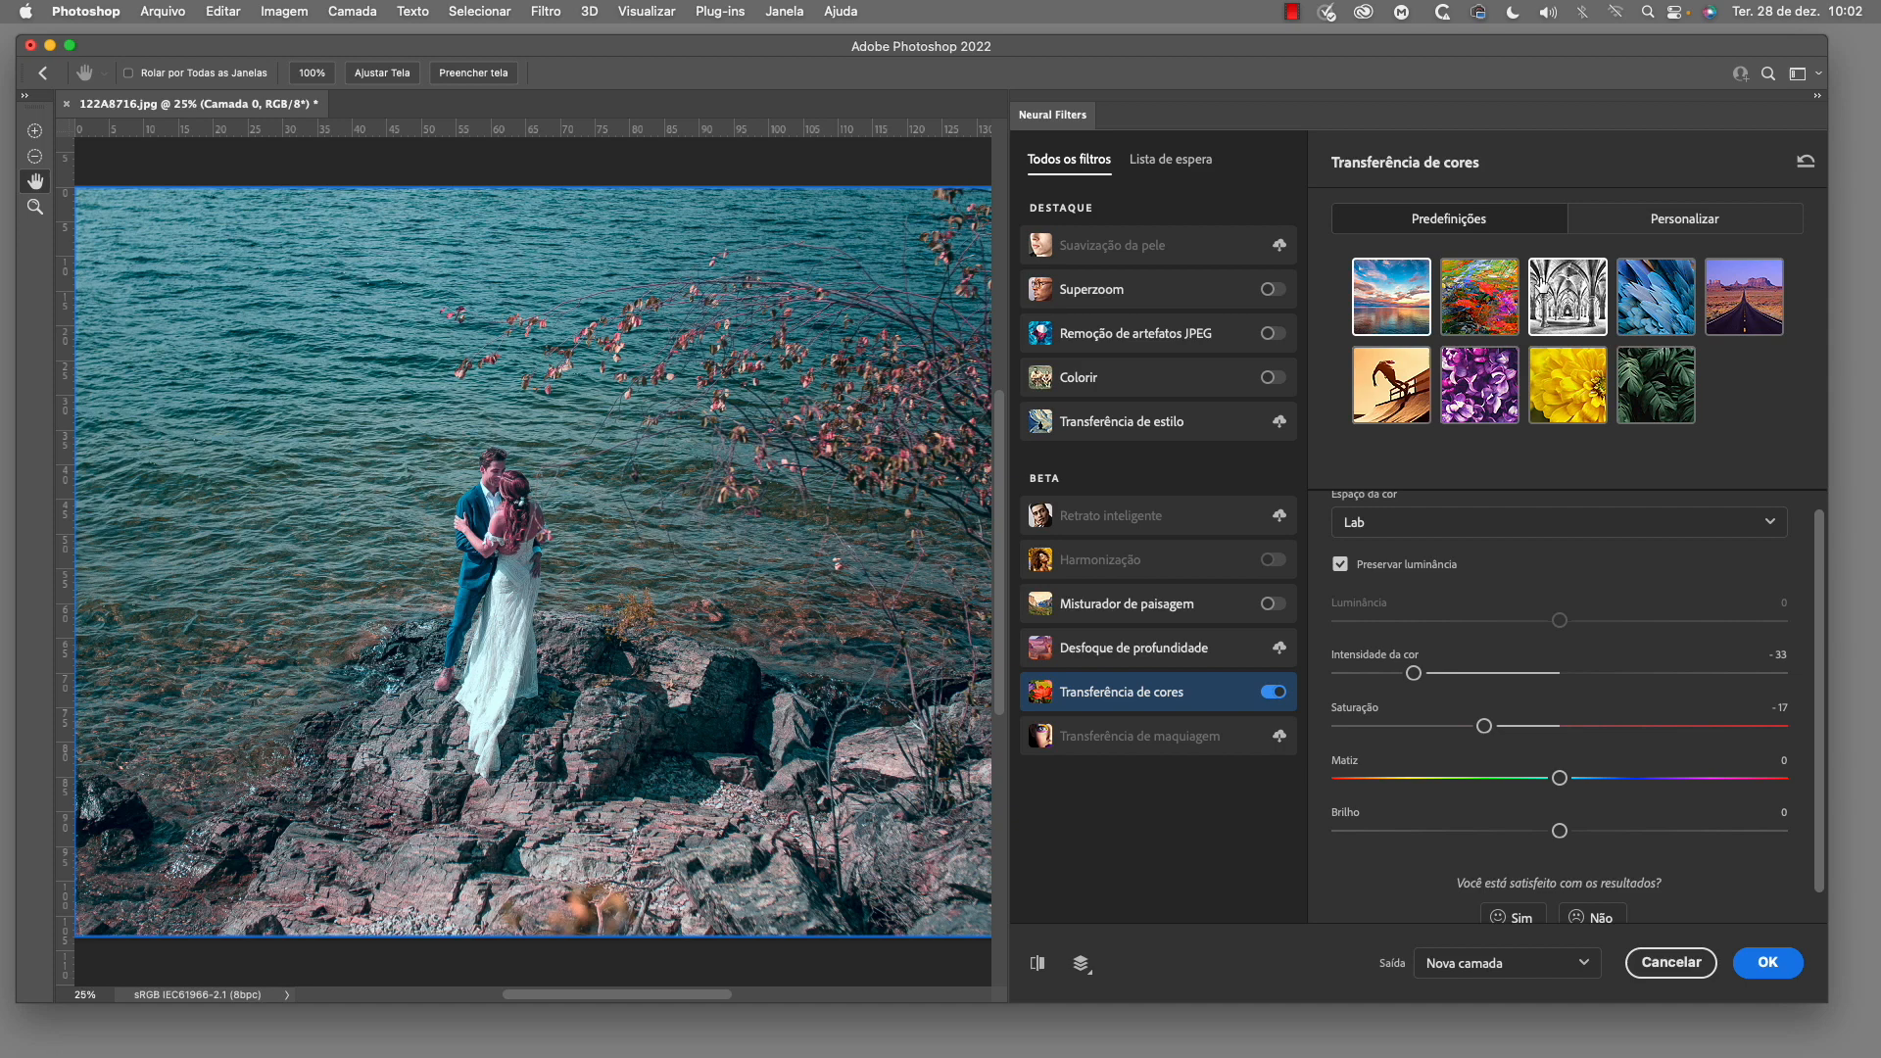
Try the black-and-white arches, blue feathers and dark green leaves presets, and reset the color intensity and saturation to 0
click(1569, 316)
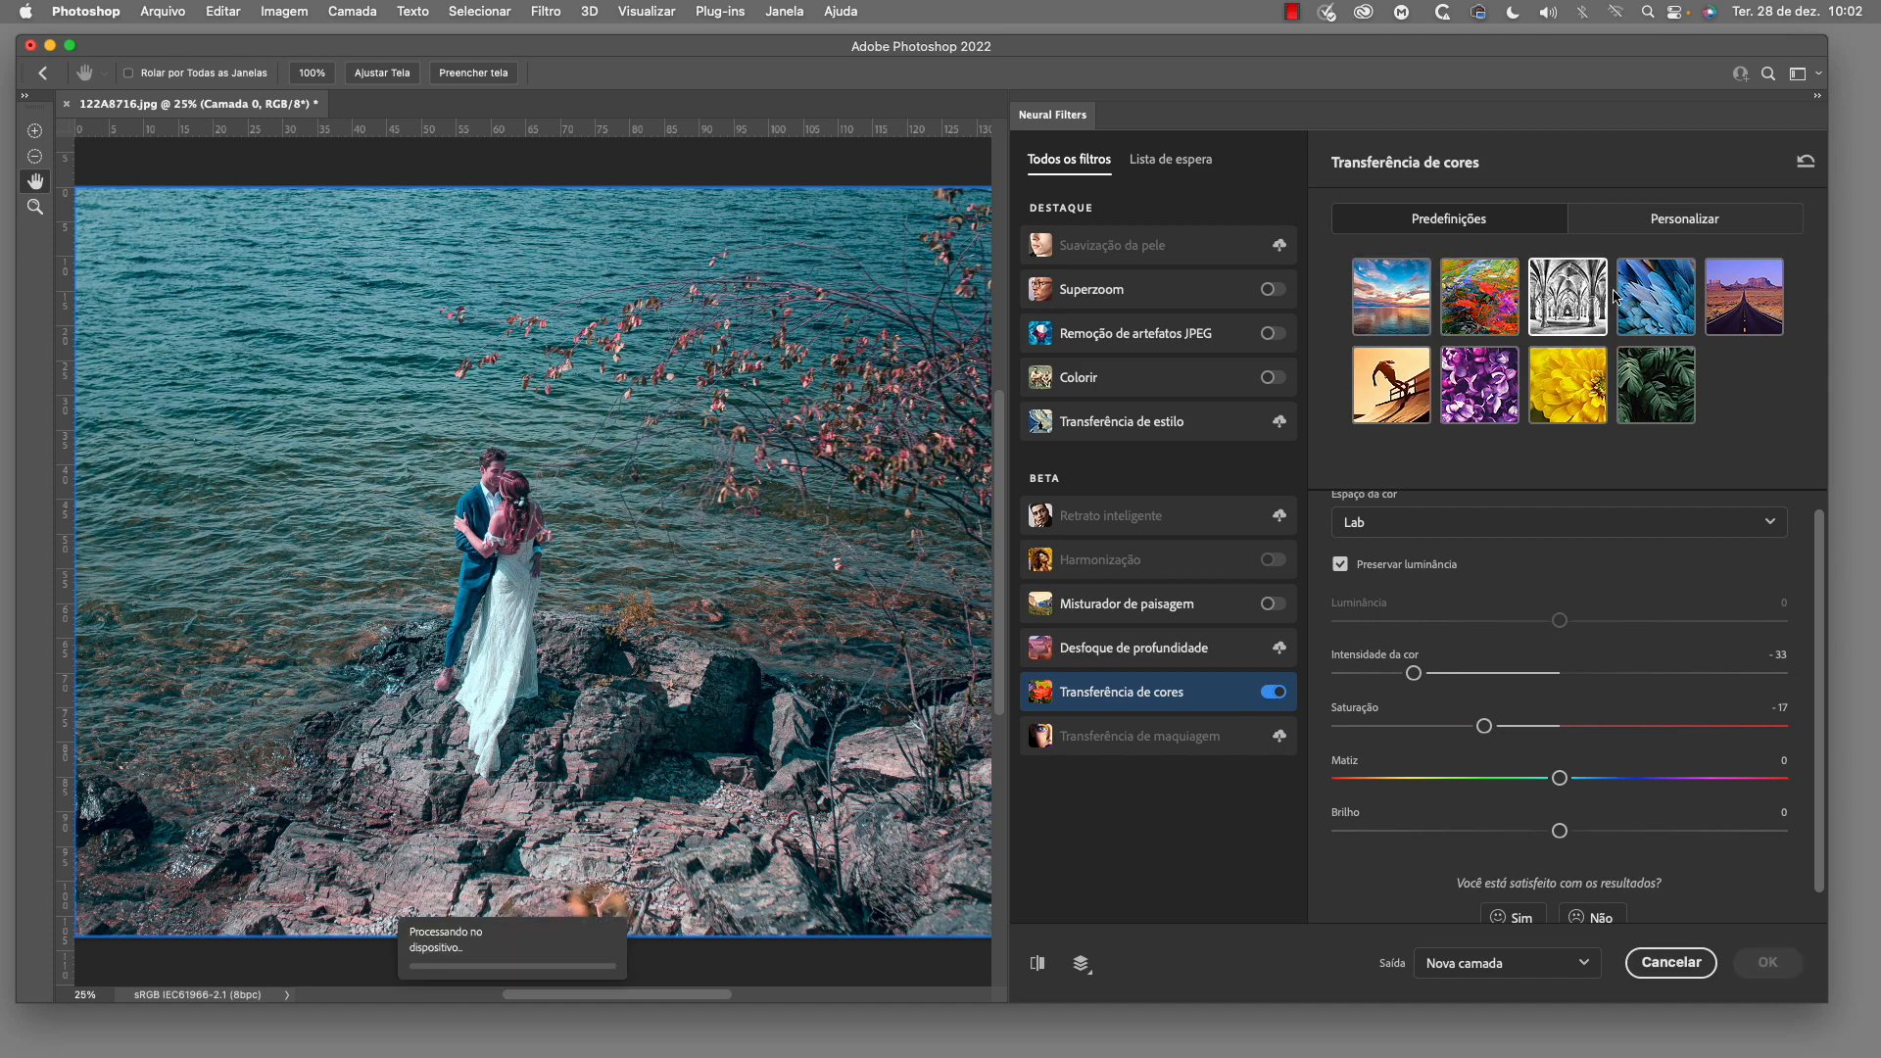
click(1650, 327)
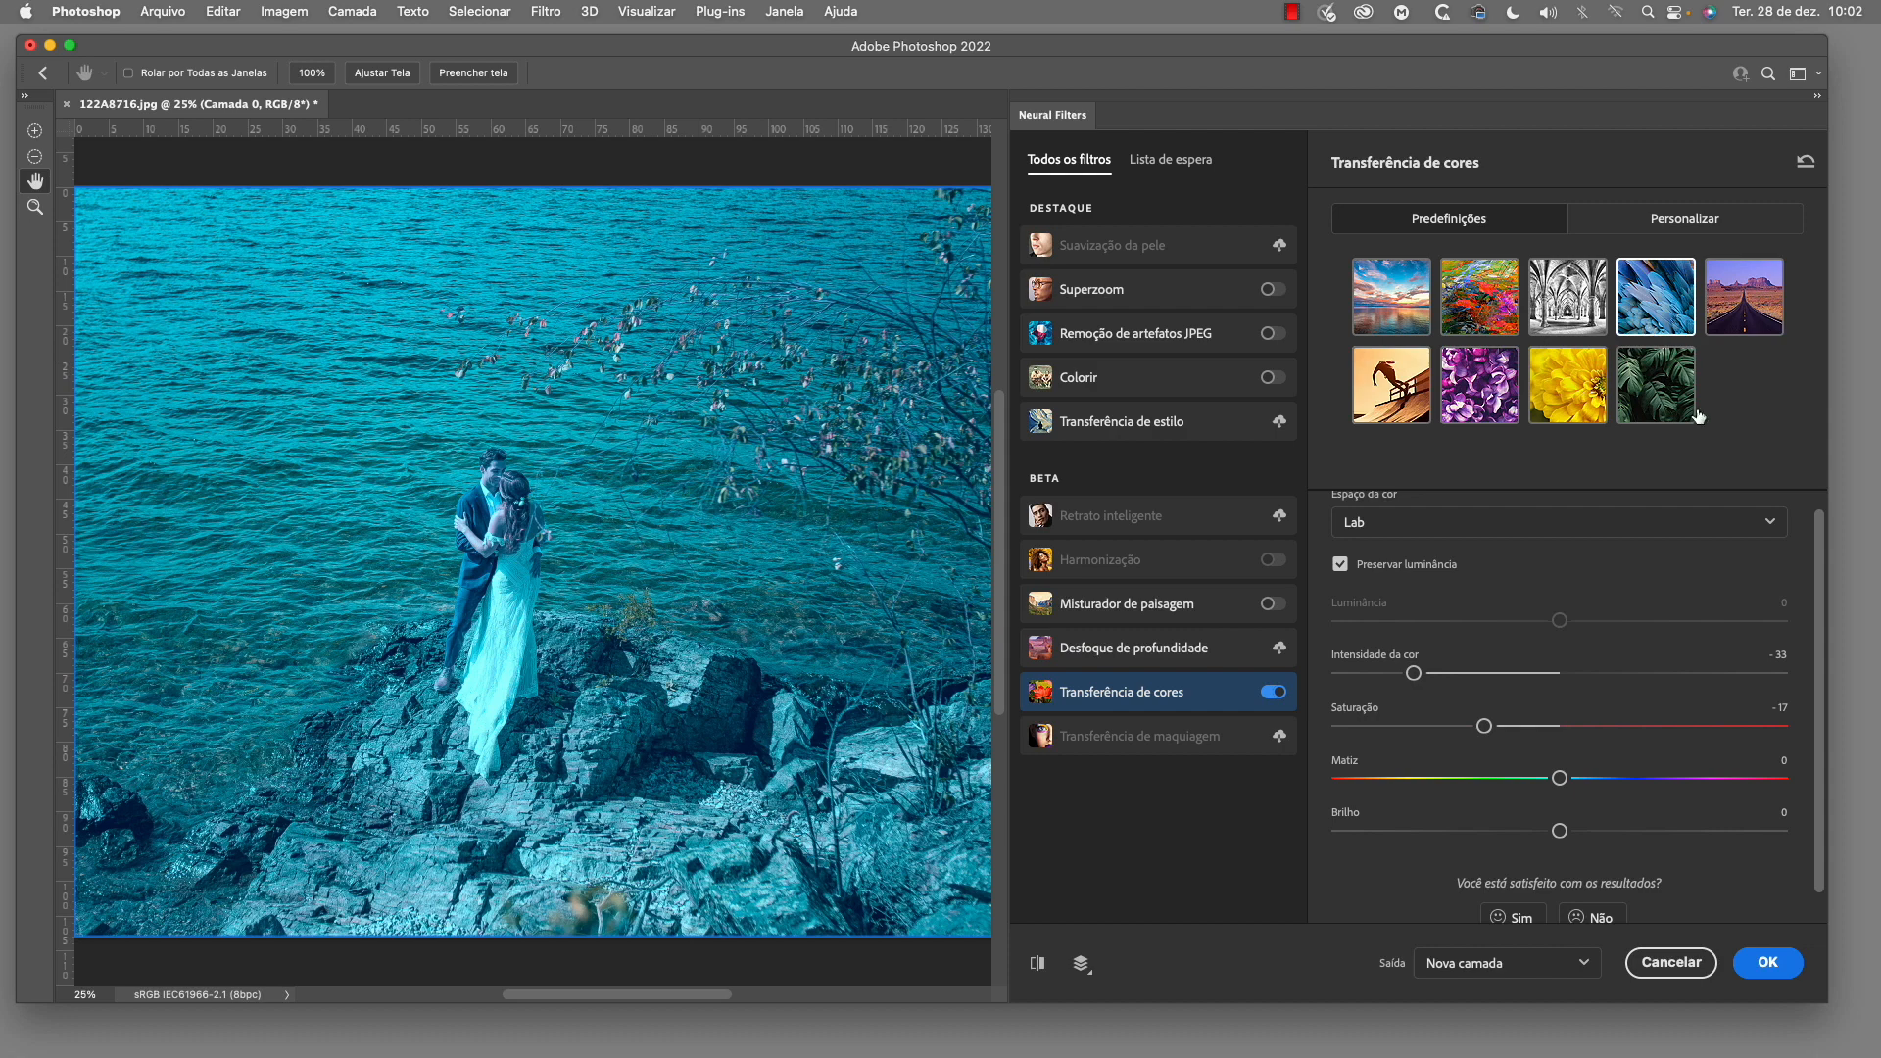
click(1656, 404)
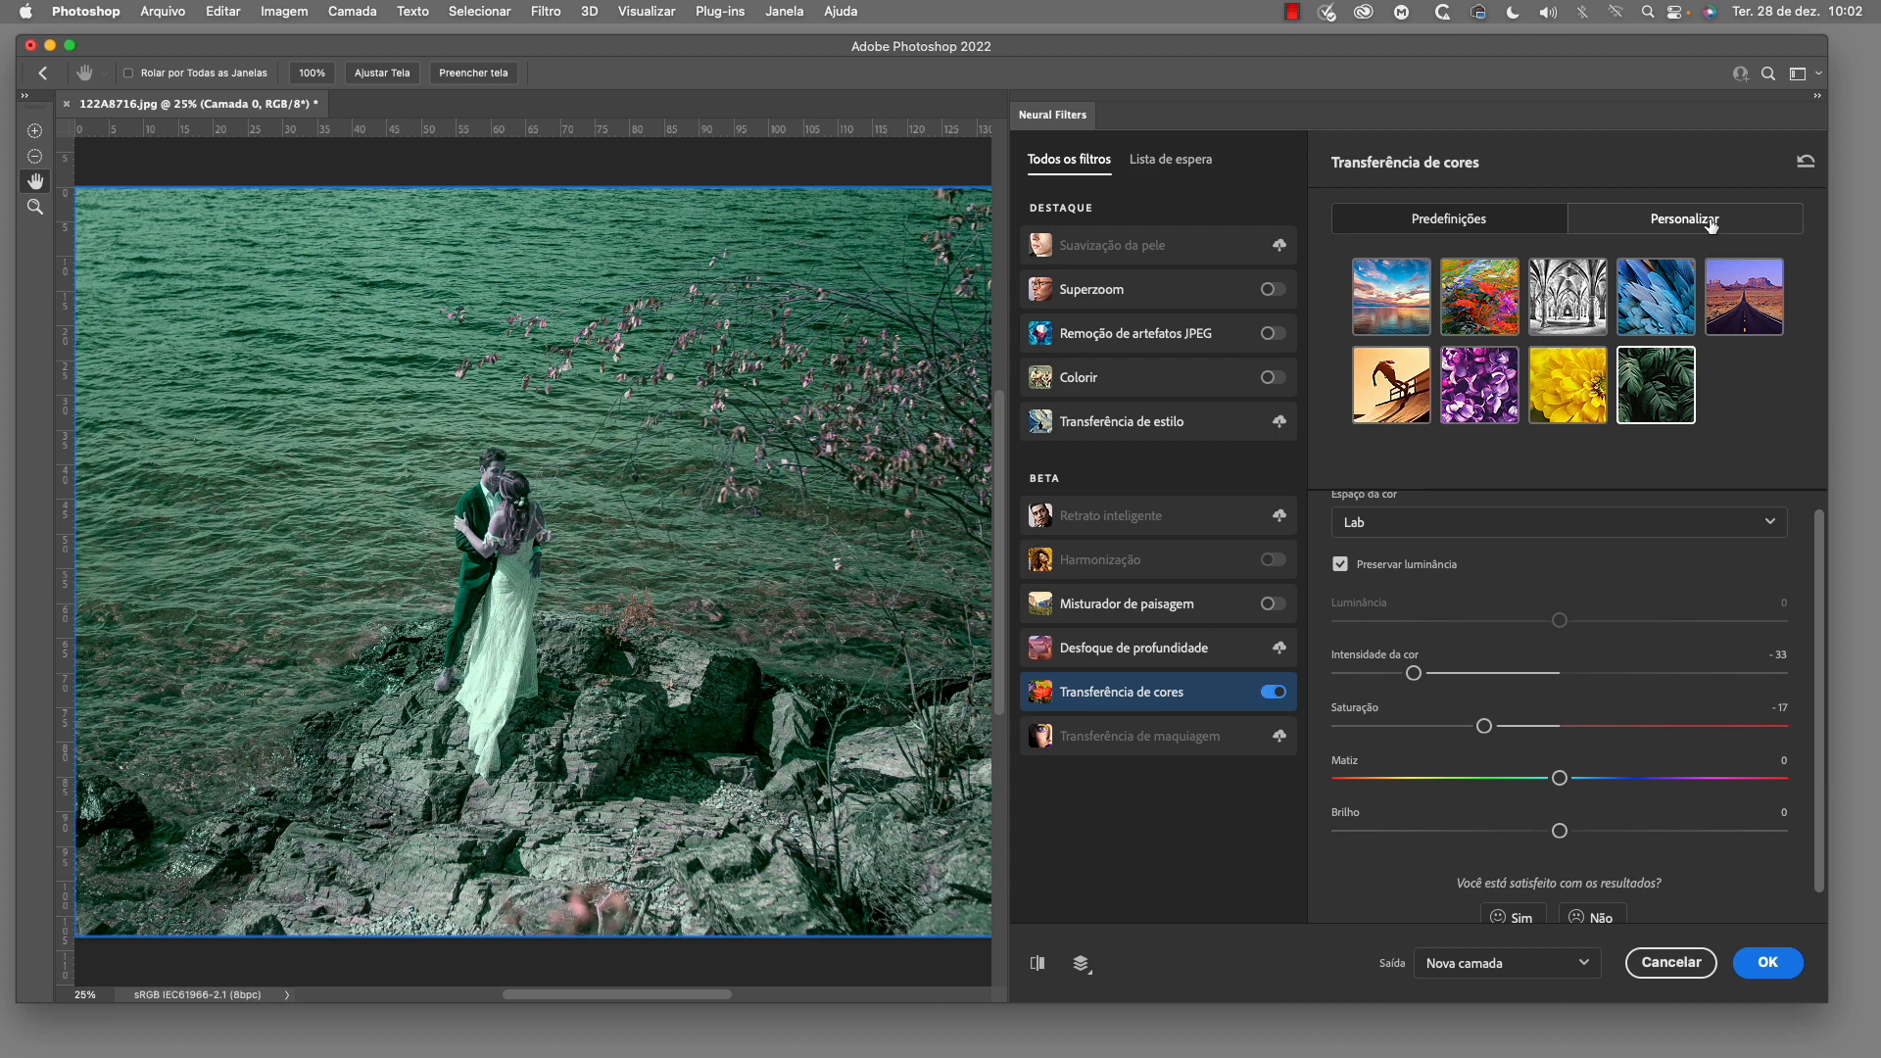
double_click(1780, 660)
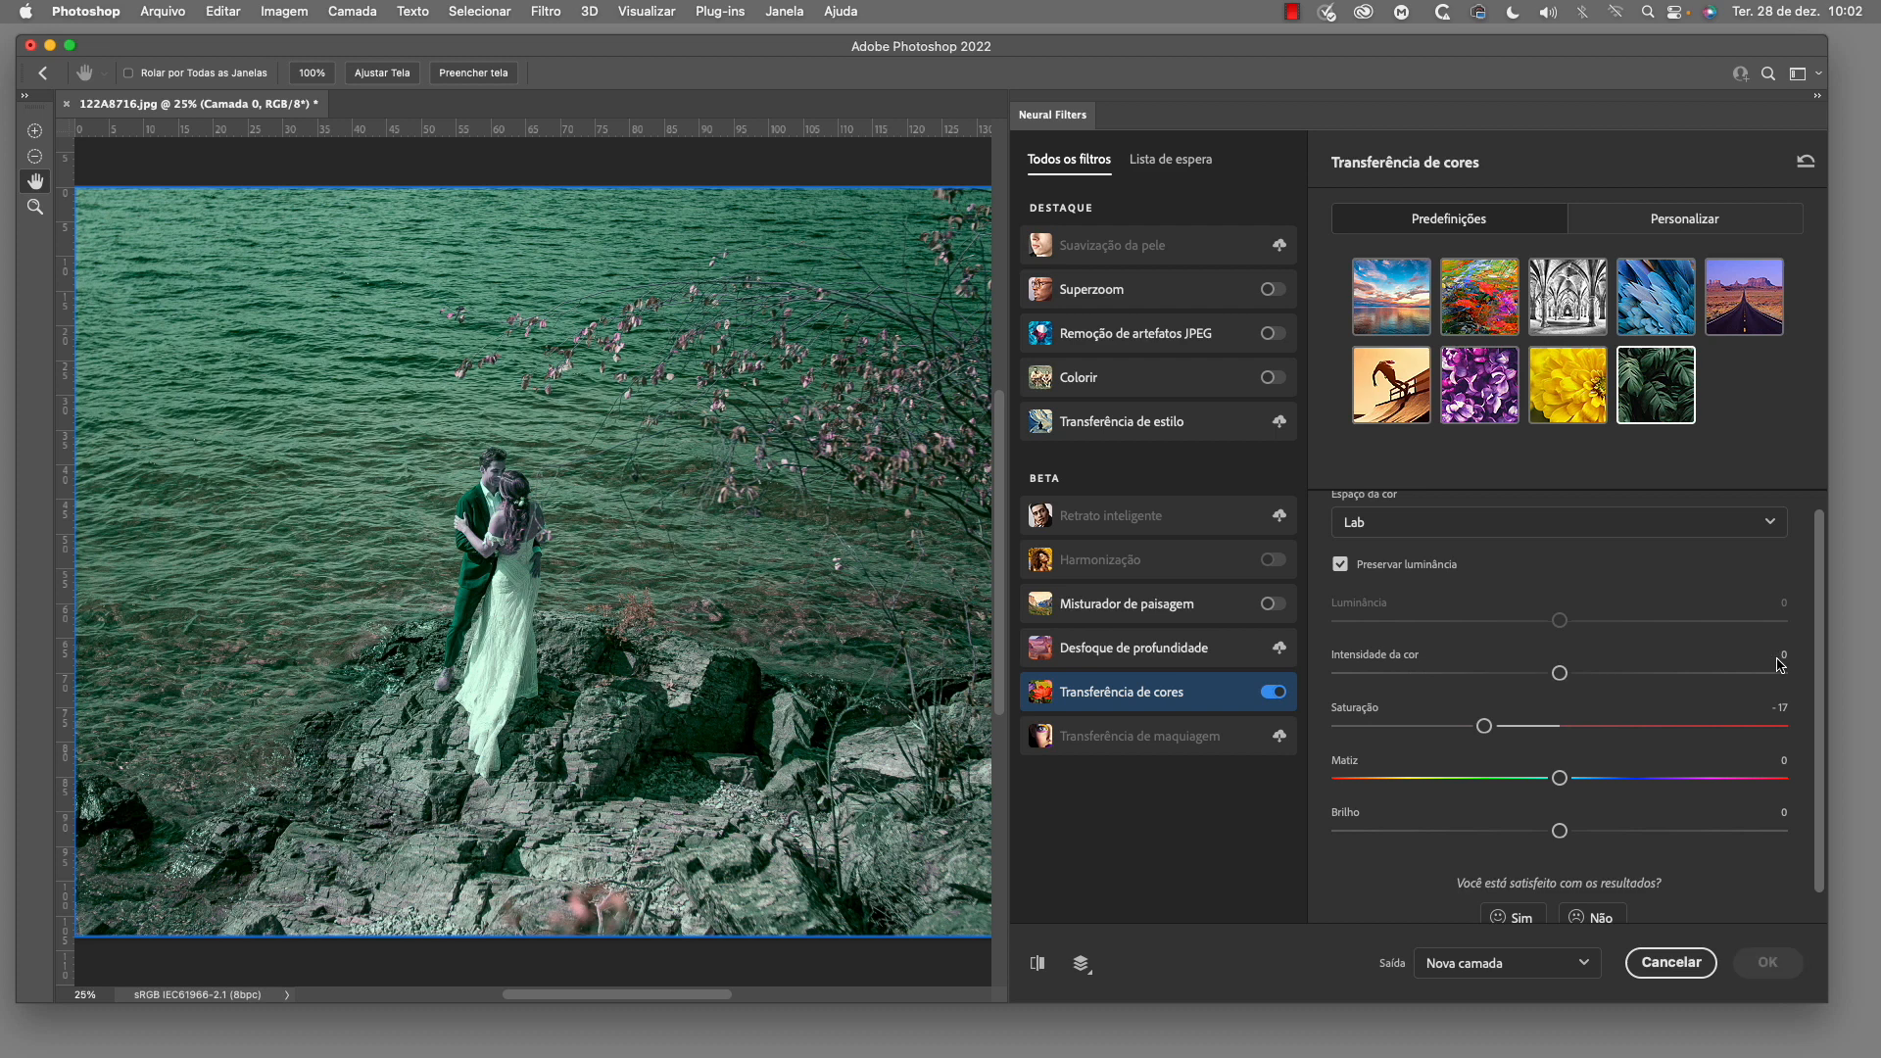
double_click(1783, 710)
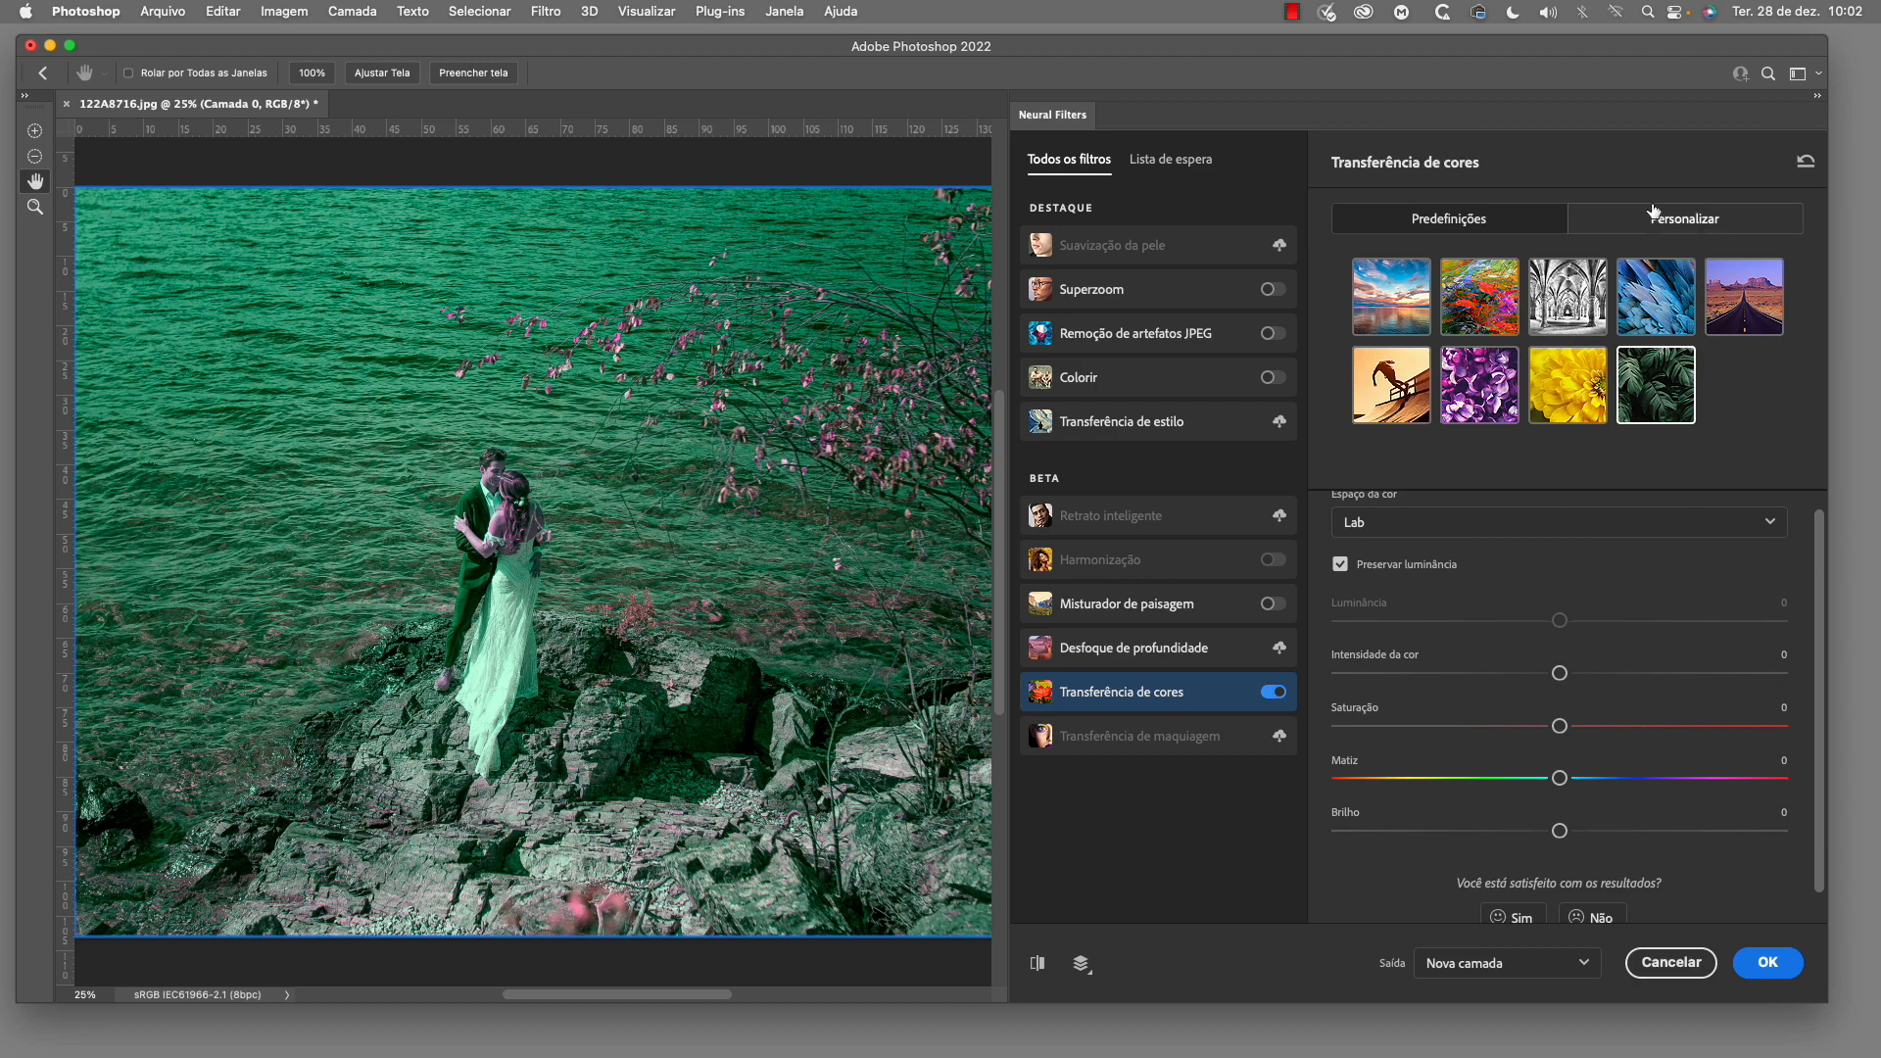
click(1688, 227)
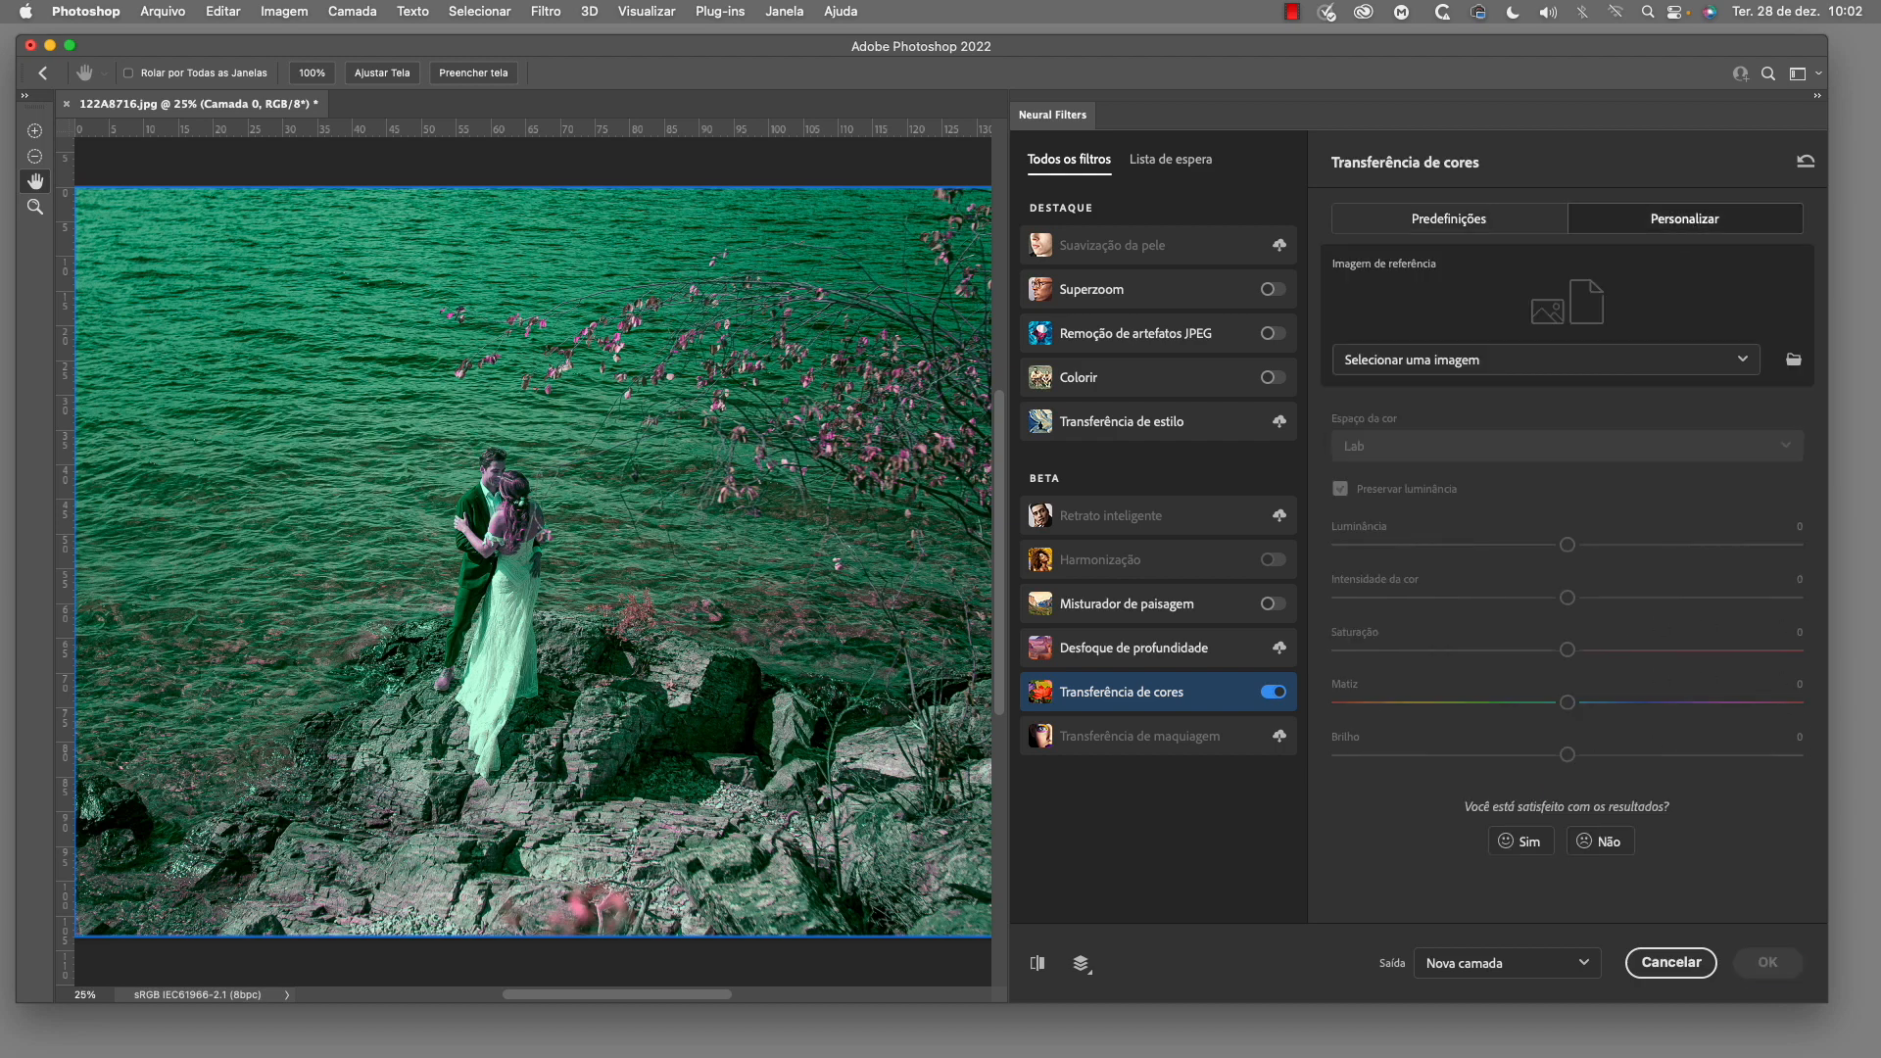
click(1742, 362)
click(1571, 405)
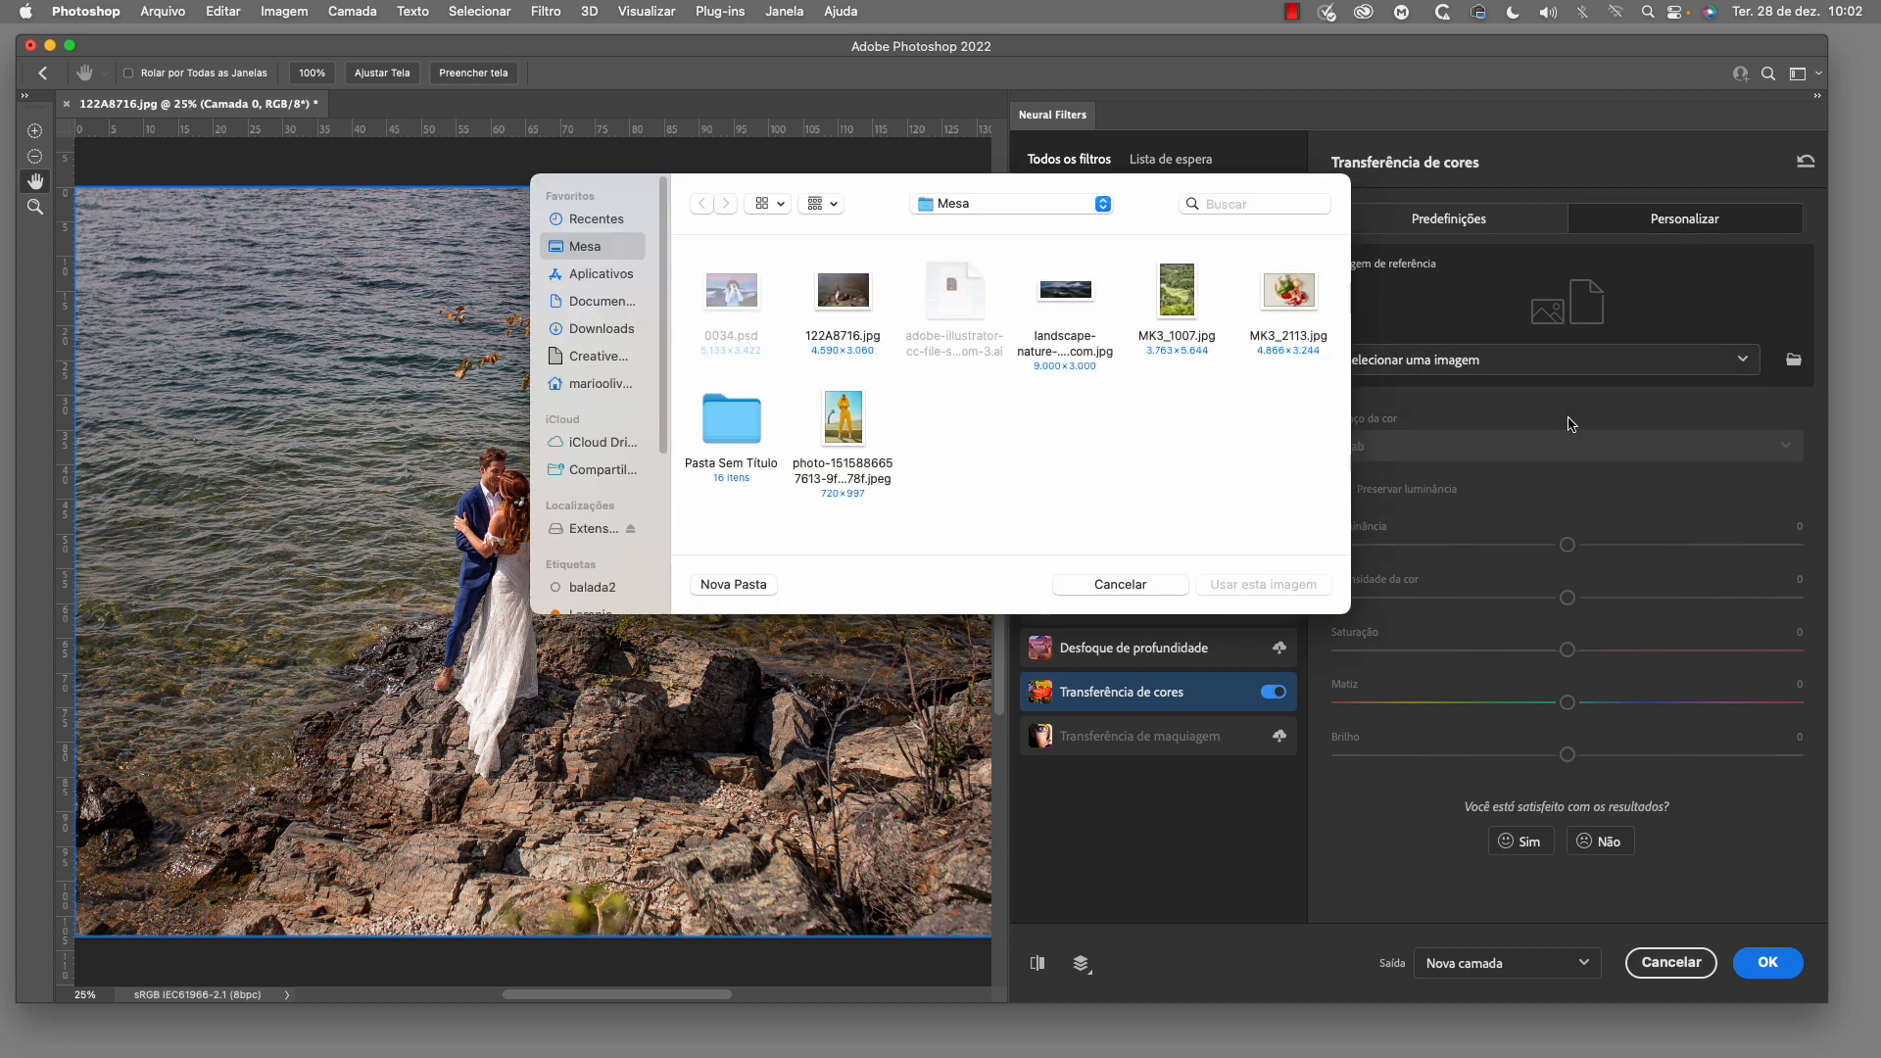
click(836, 431)
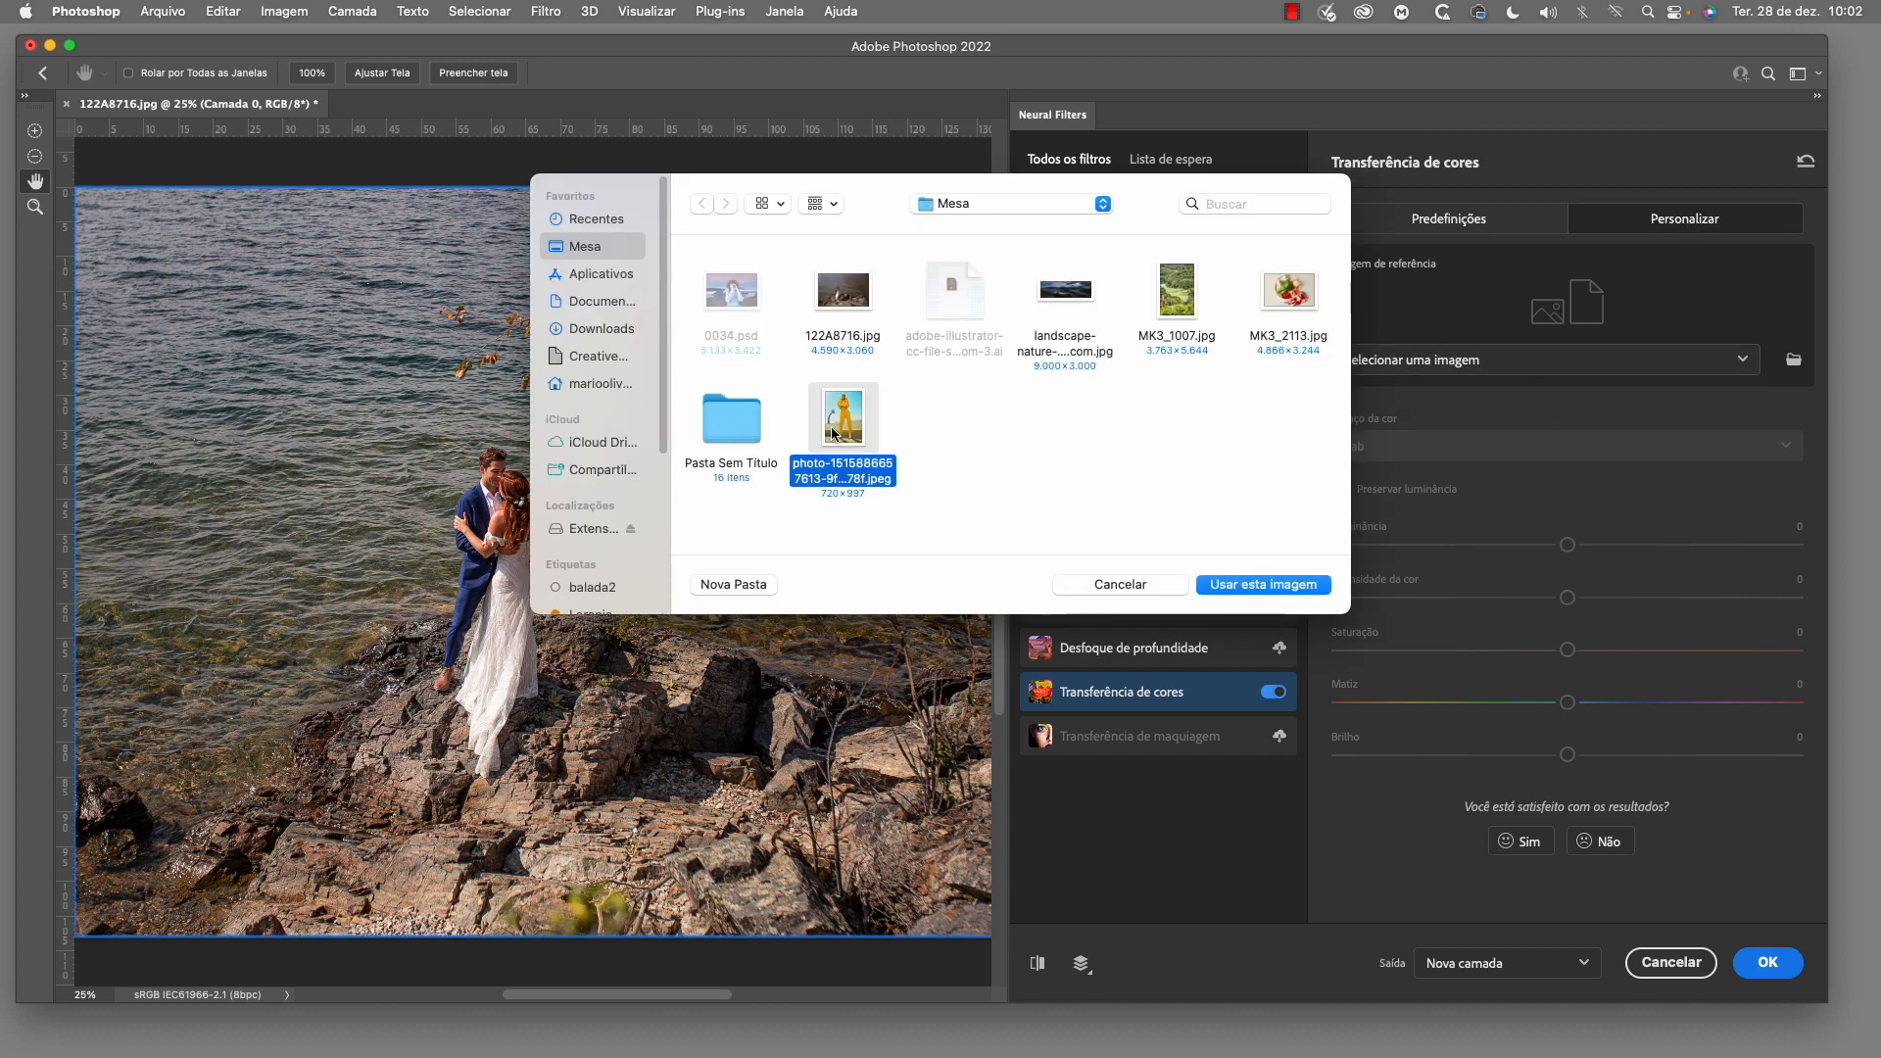
click(1291, 588)
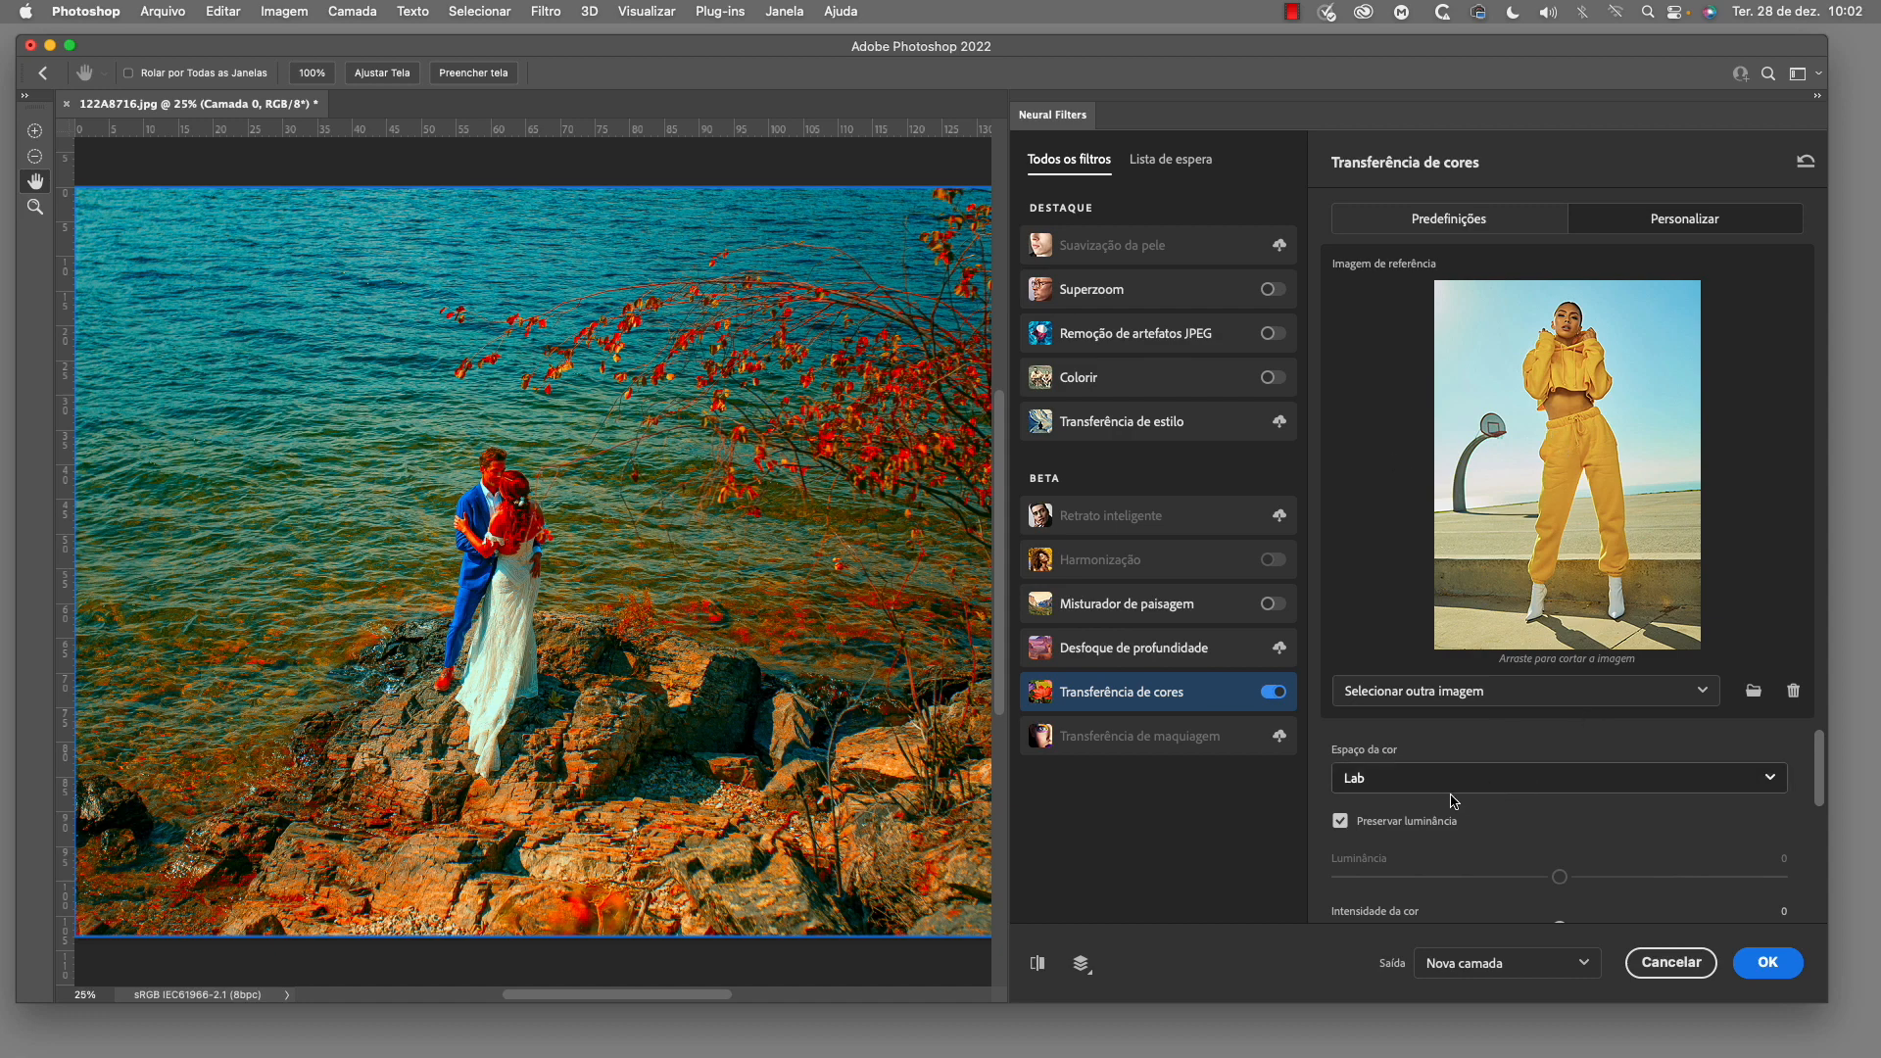
Try the custom color transfer without Preservar luminância and turn the option back on
scroll(1583, 780, down, 1)
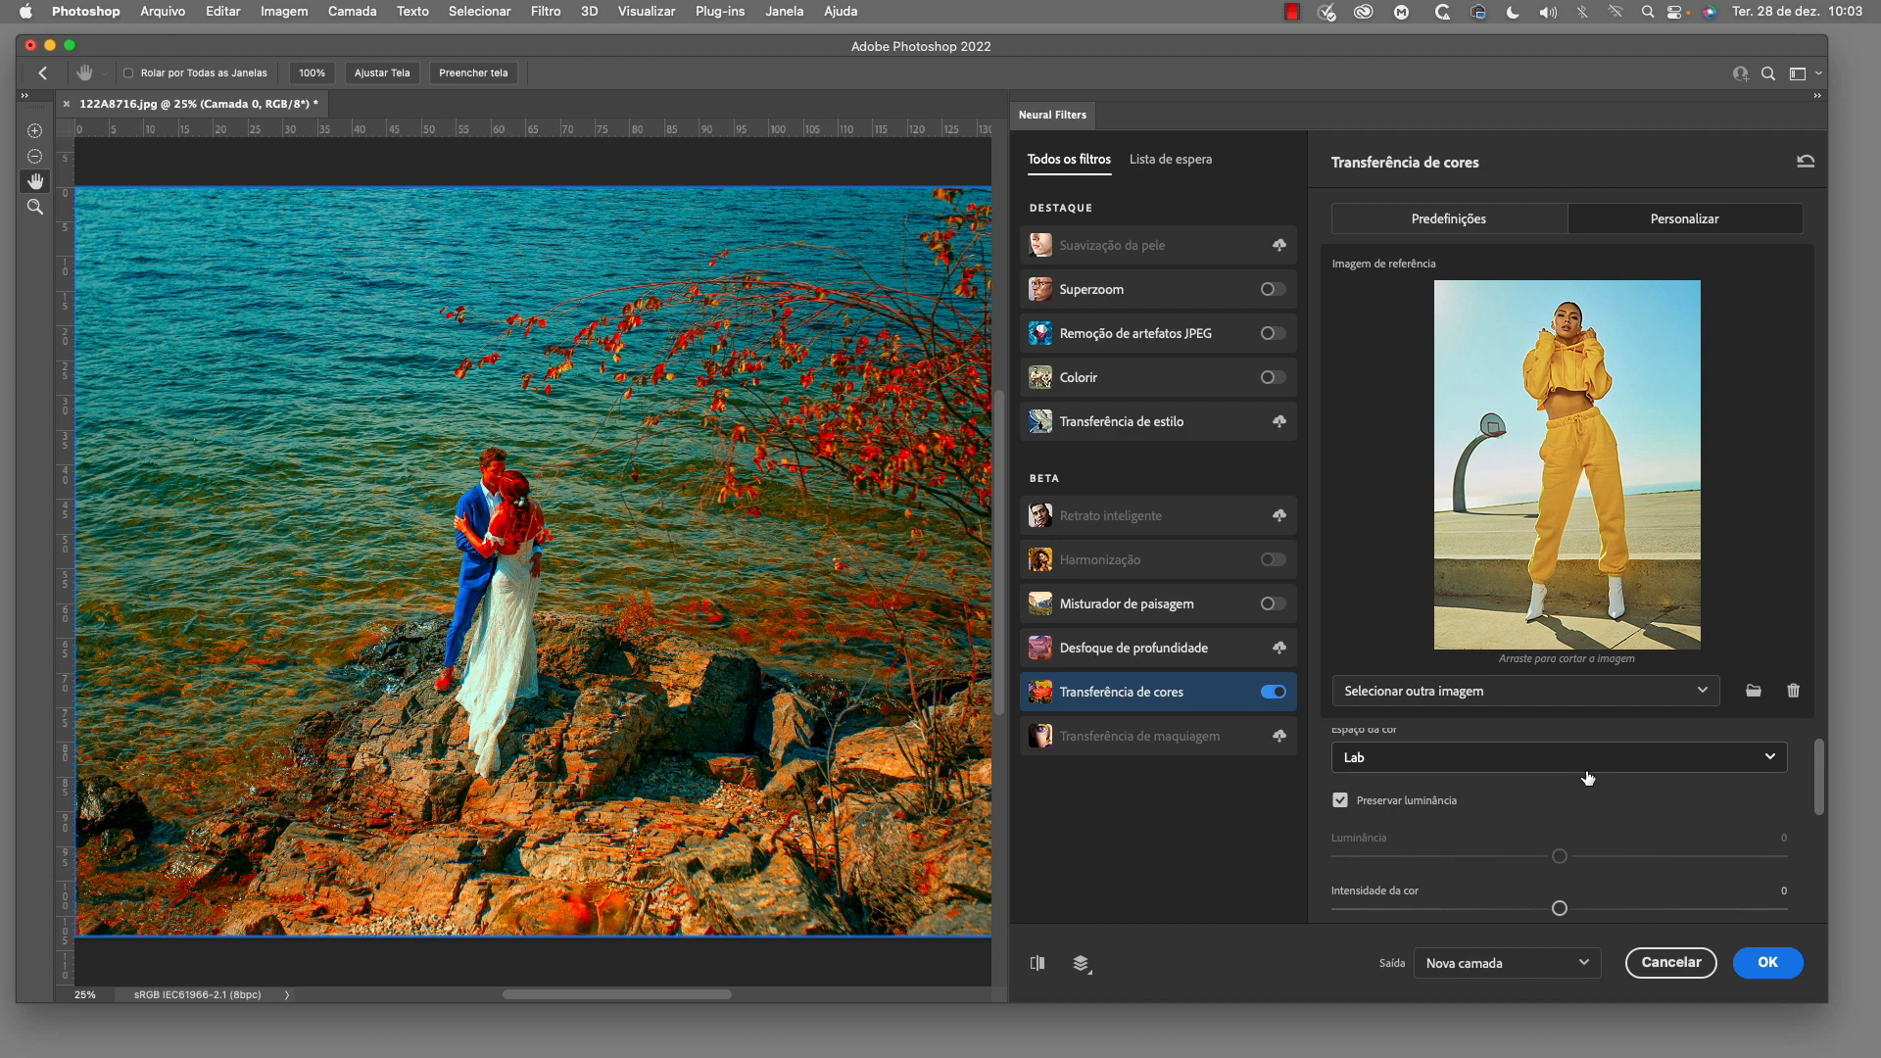
click(1342, 800)
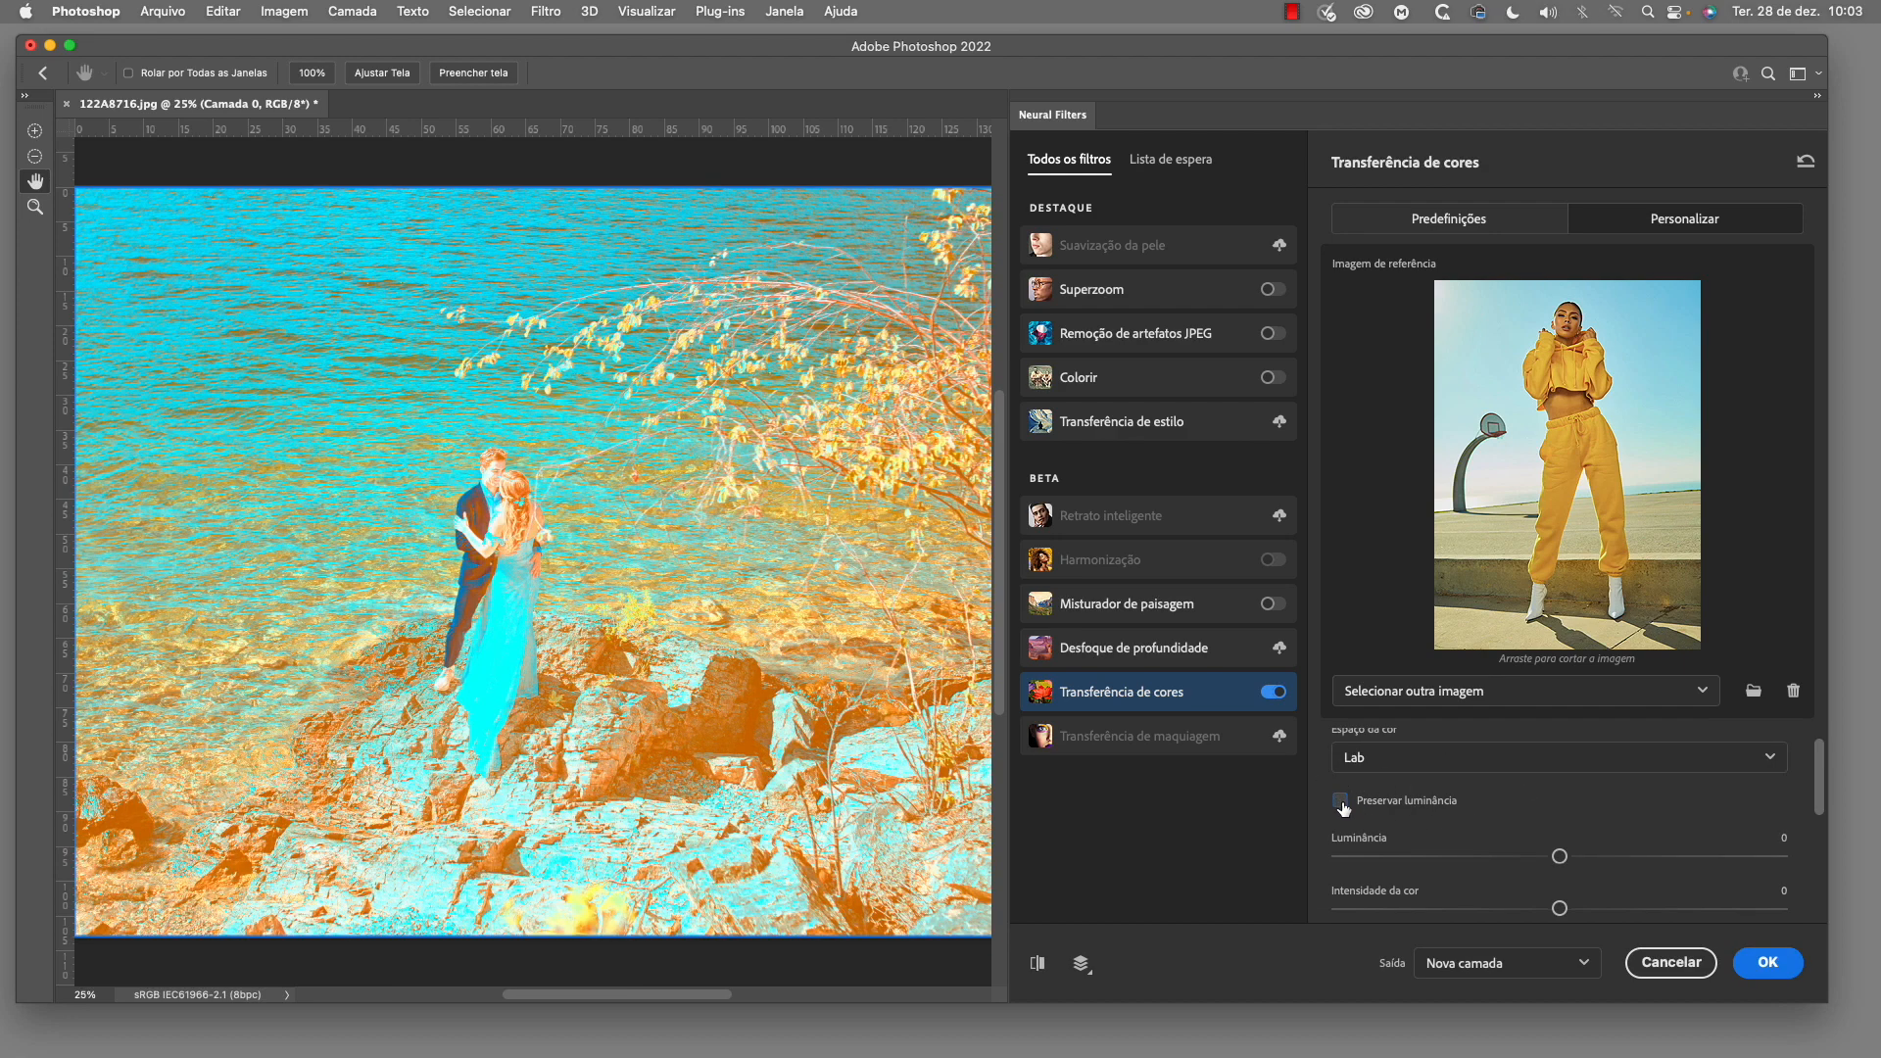
click(1340, 801)
Set the color intensity to -26 and the saturation to -14 for the custom color transfer
scroll(1617, 870, down, 2)
scroll(1638, 868, down, 1)
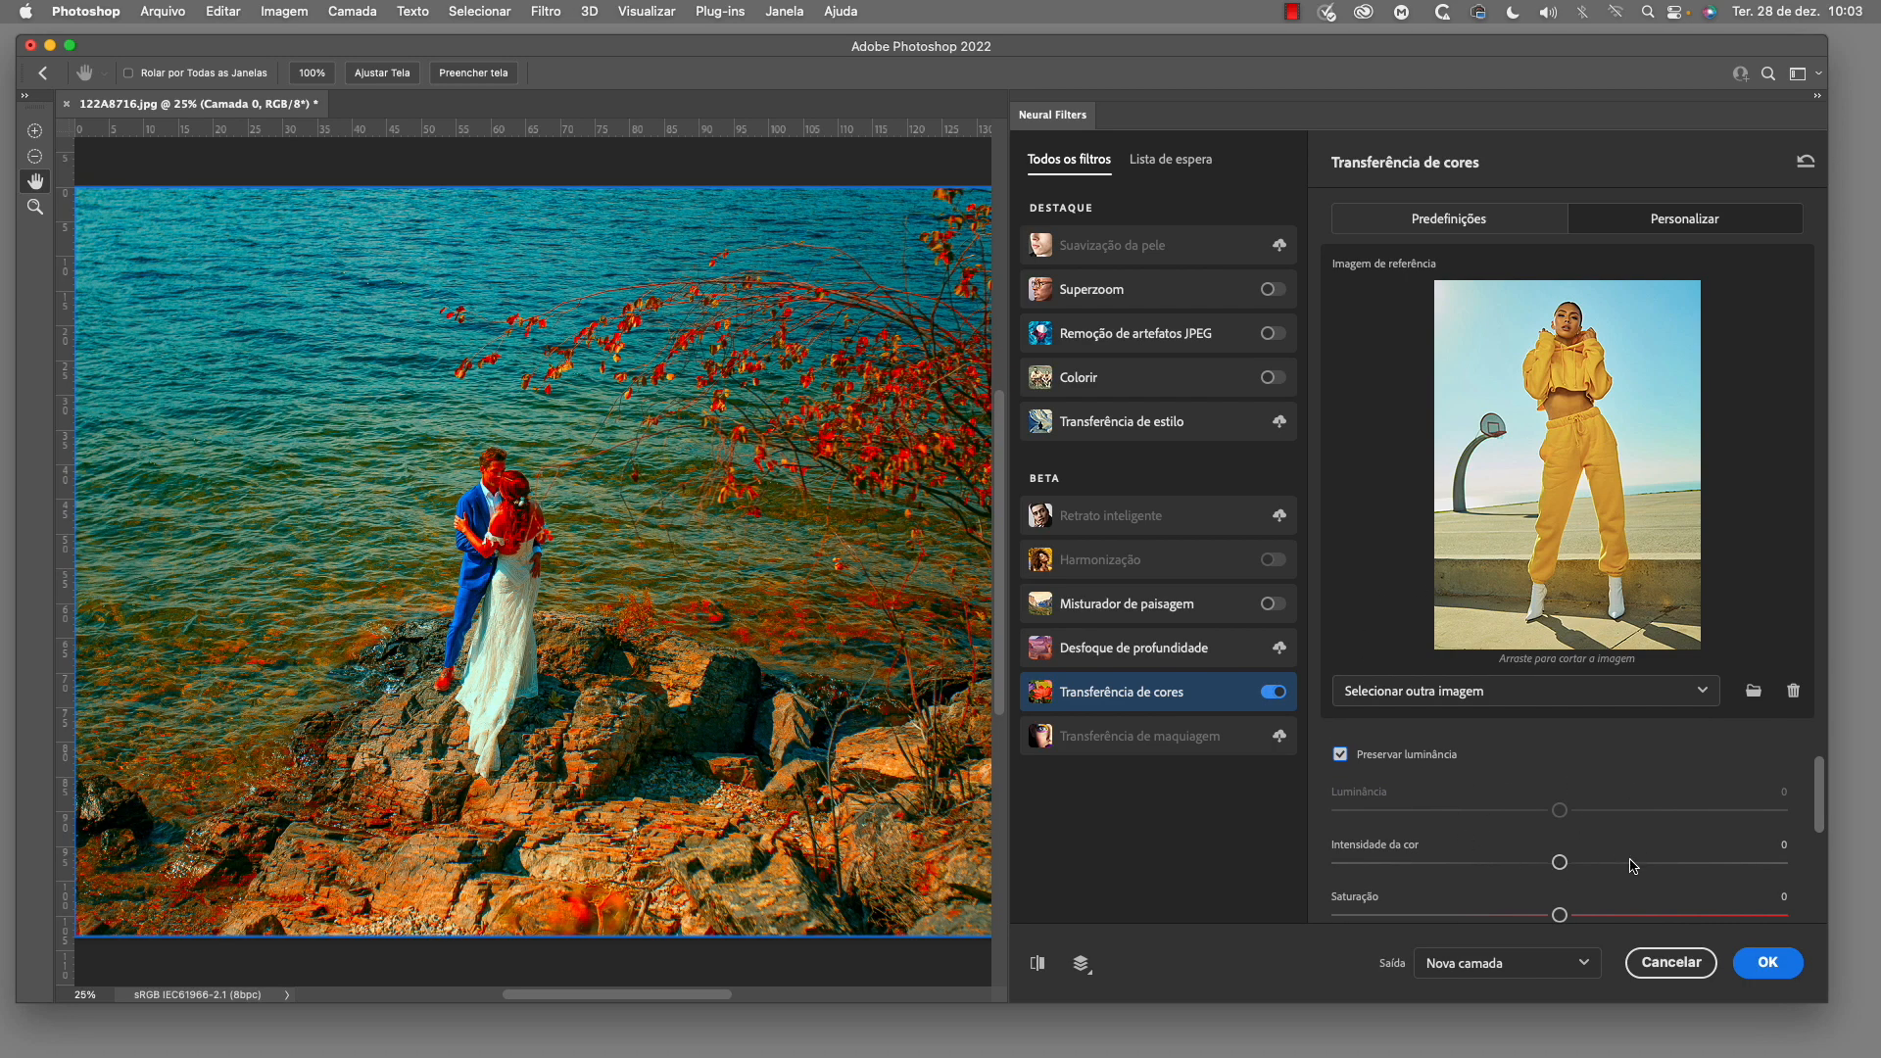
drag(1559, 862, 1446, 869)
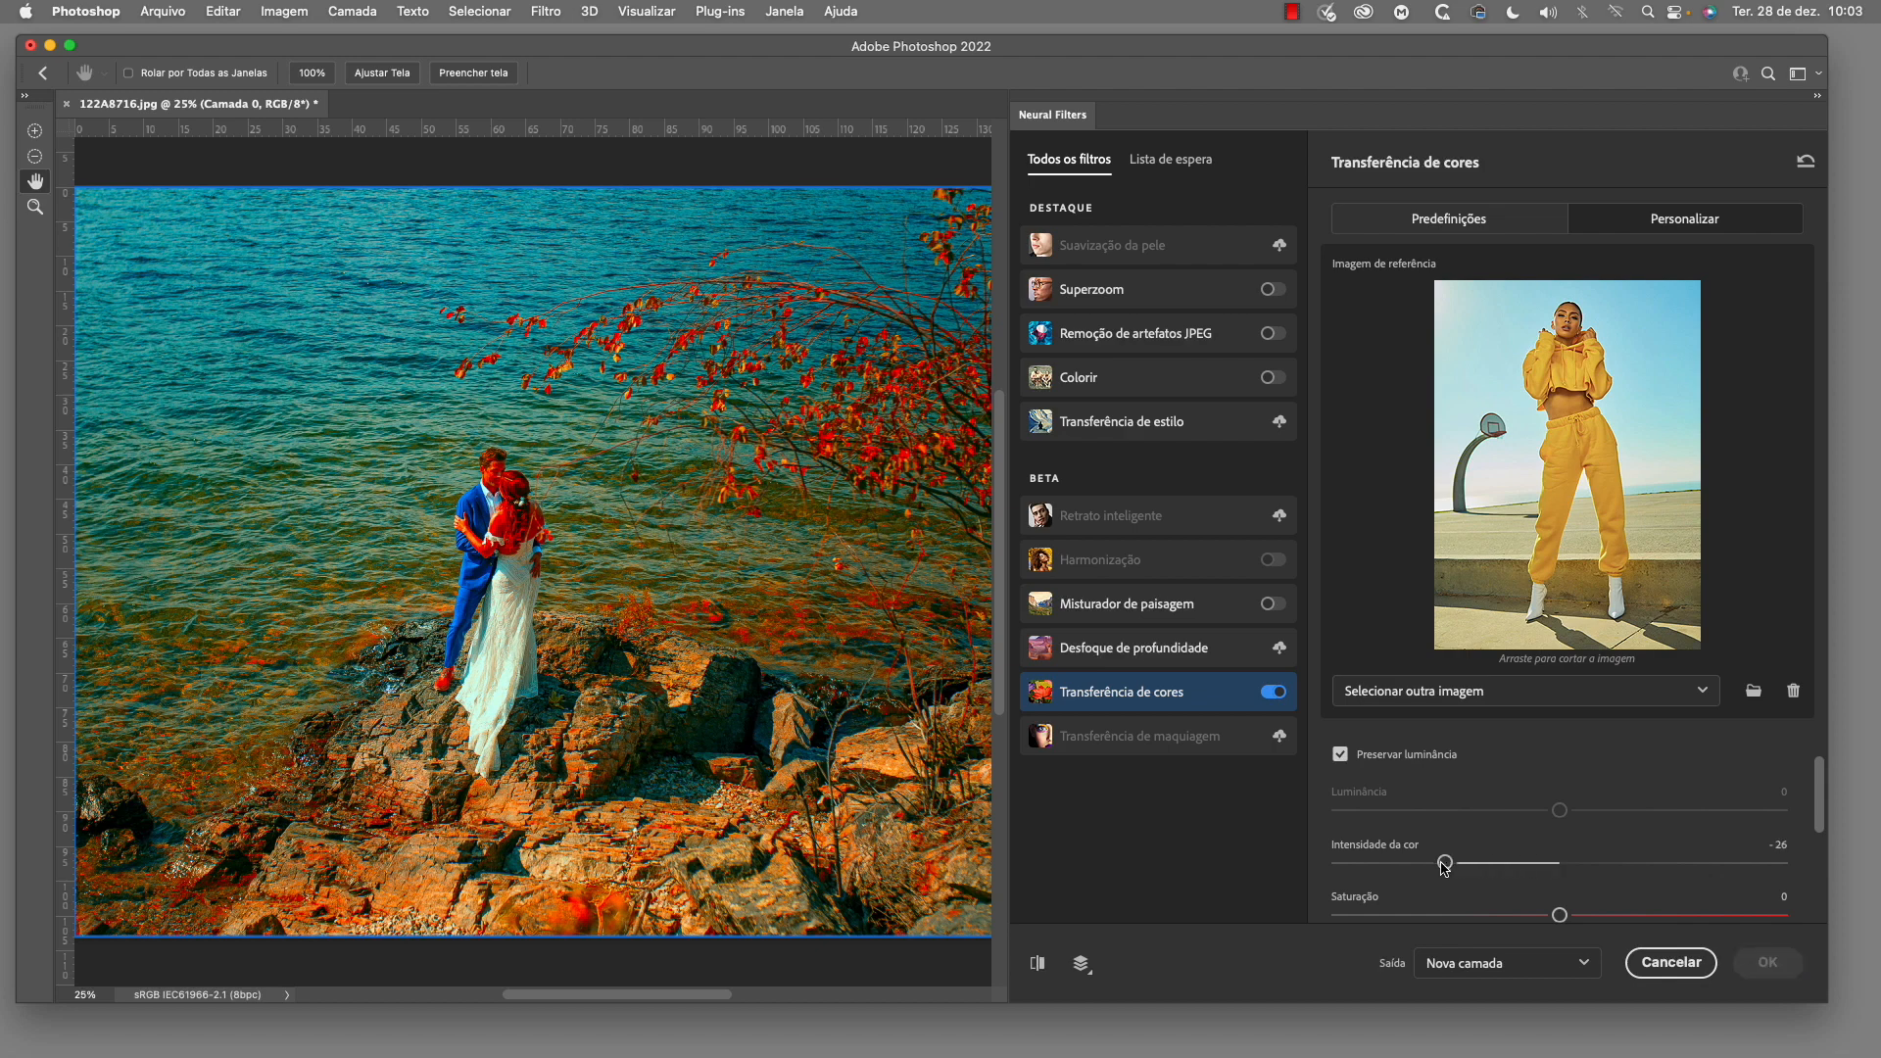
scroll(1634, 866, down, 2)
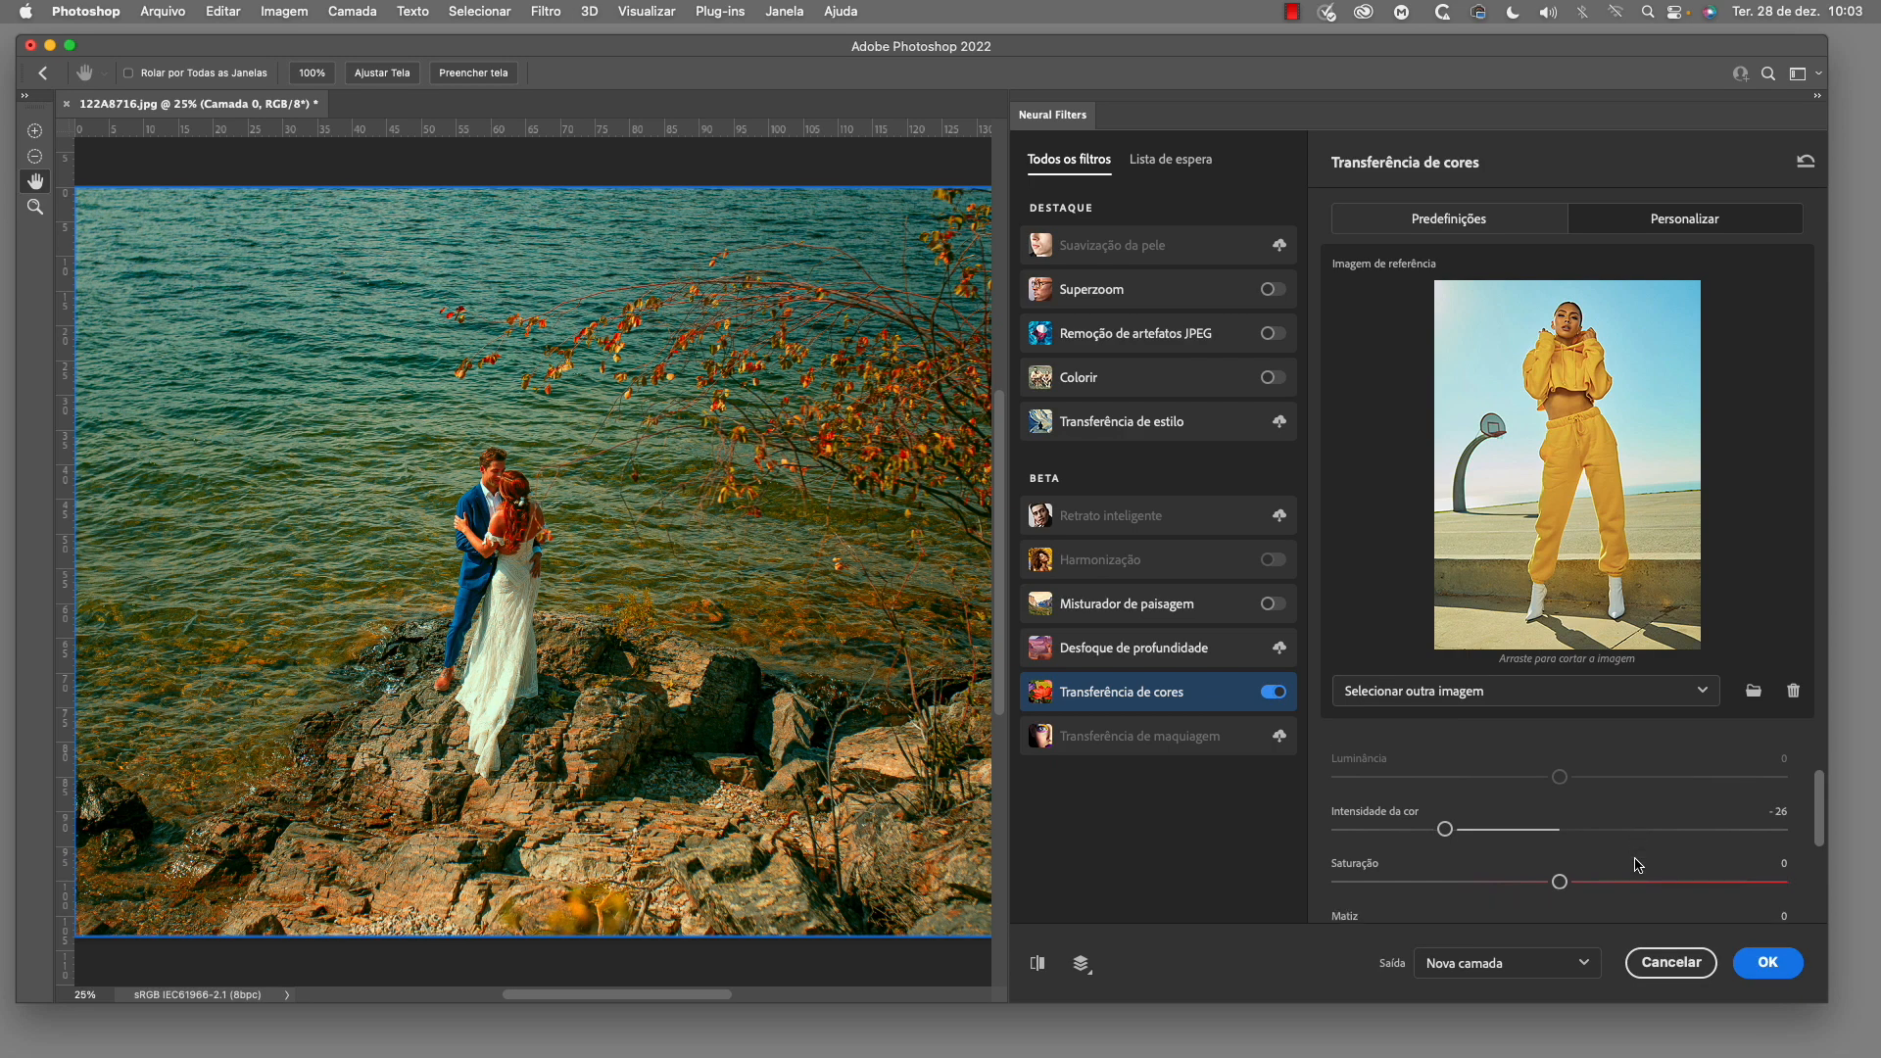
drag(1560, 882, 1498, 884)
Try hue -24 and brightness +15, and settle on hue -4 and brightness -12
scroll(1568, 862, down, 3)
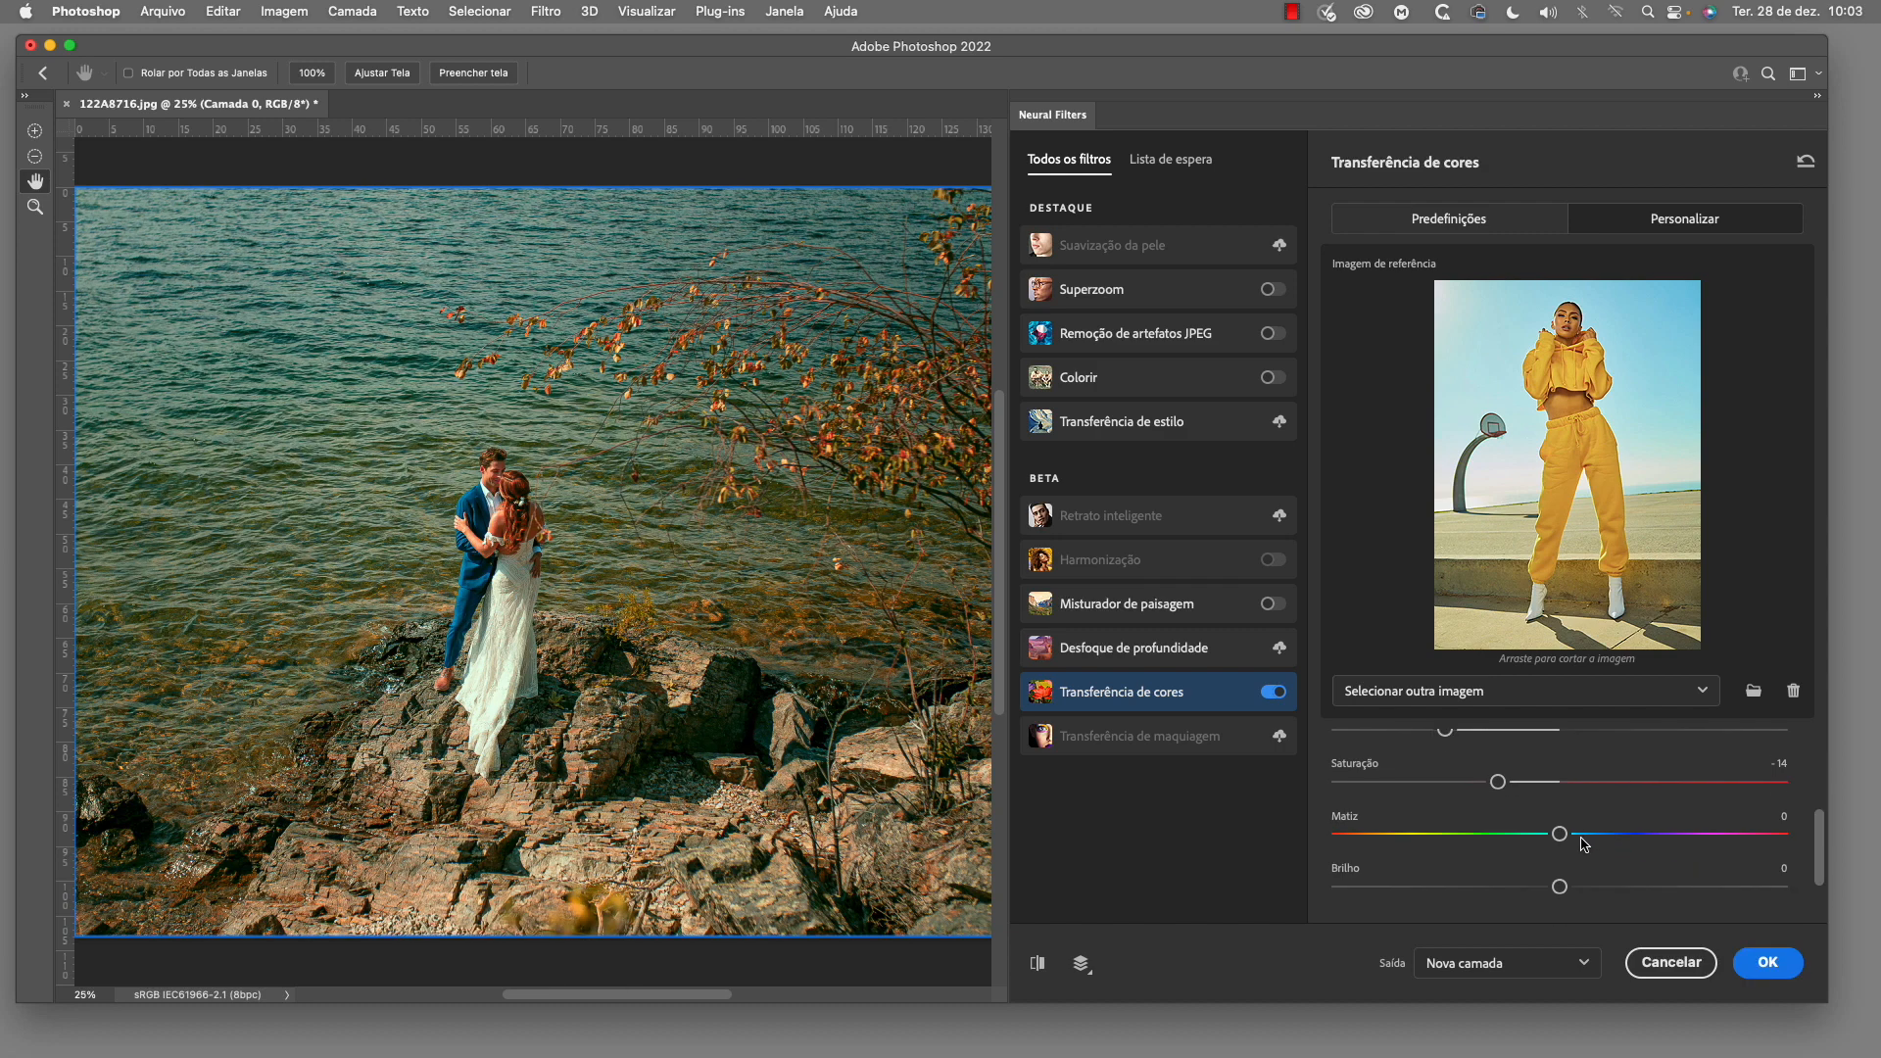
drag(1560, 834, 1500, 835)
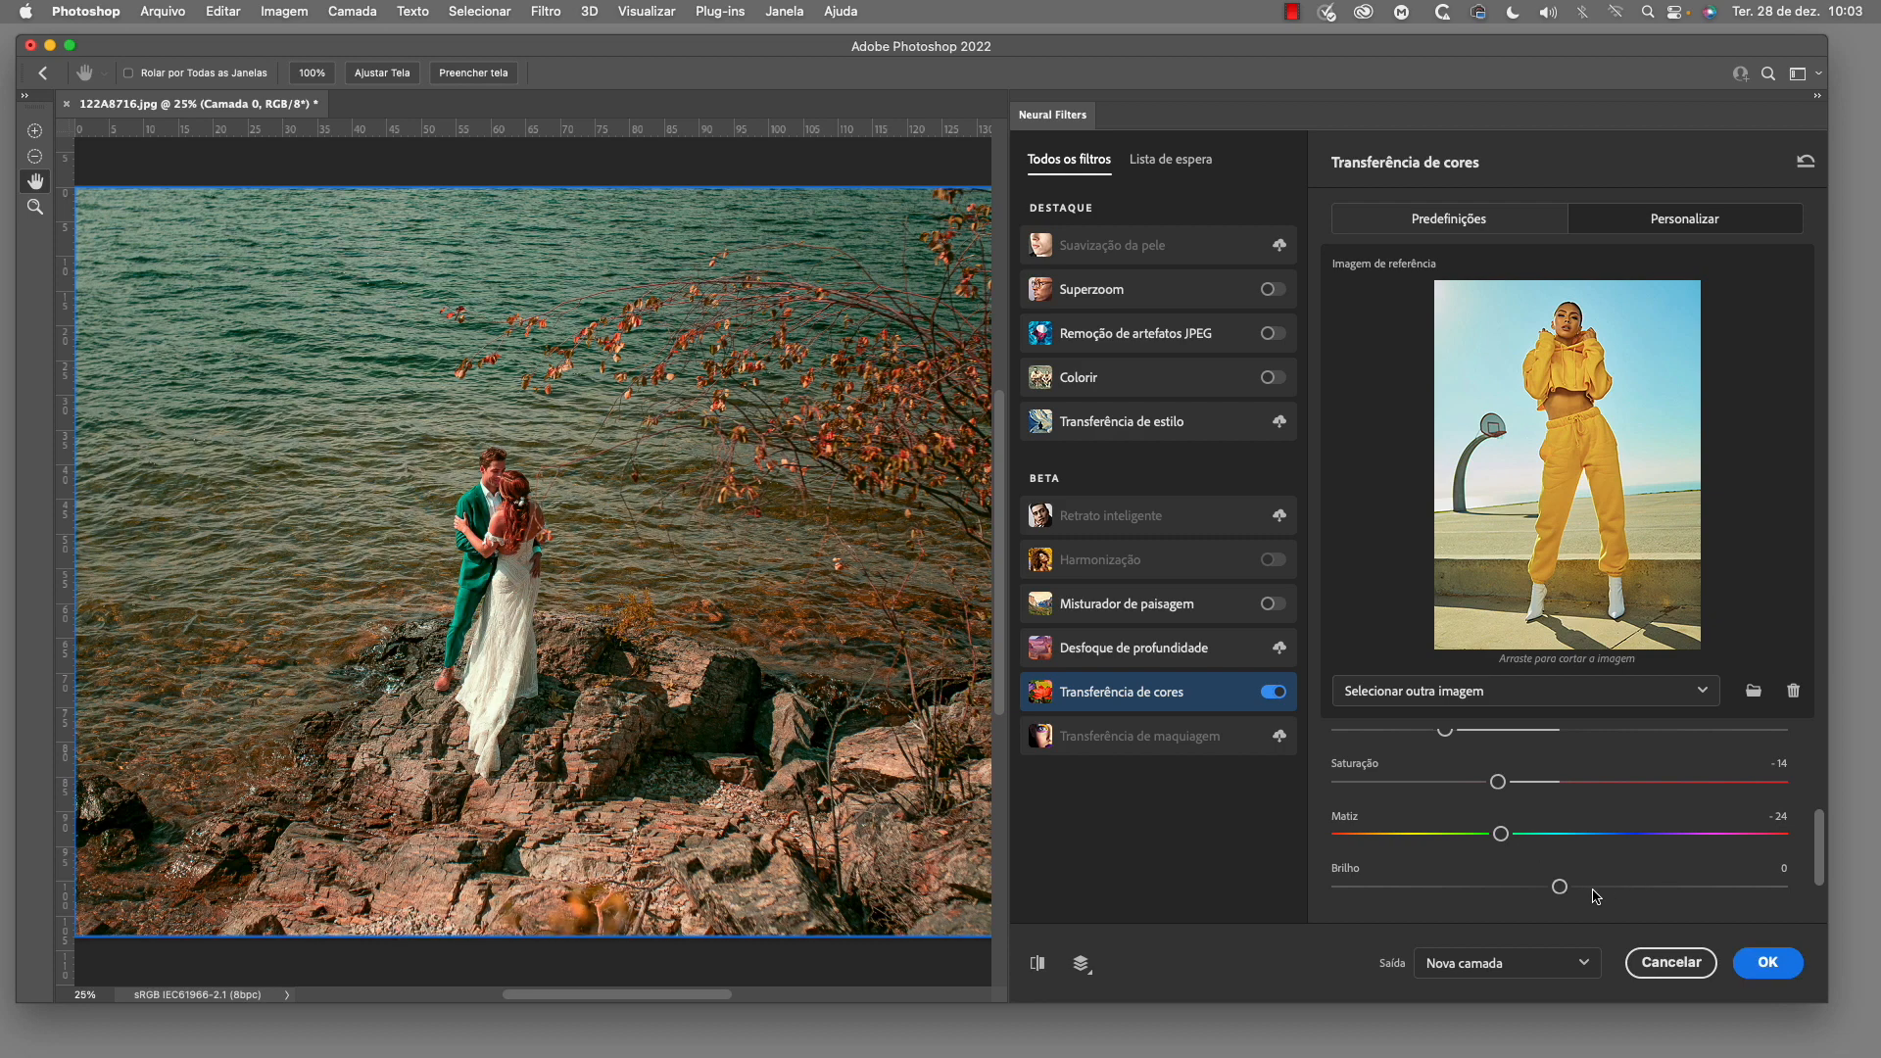
drag(1560, 887, 1625, 887)
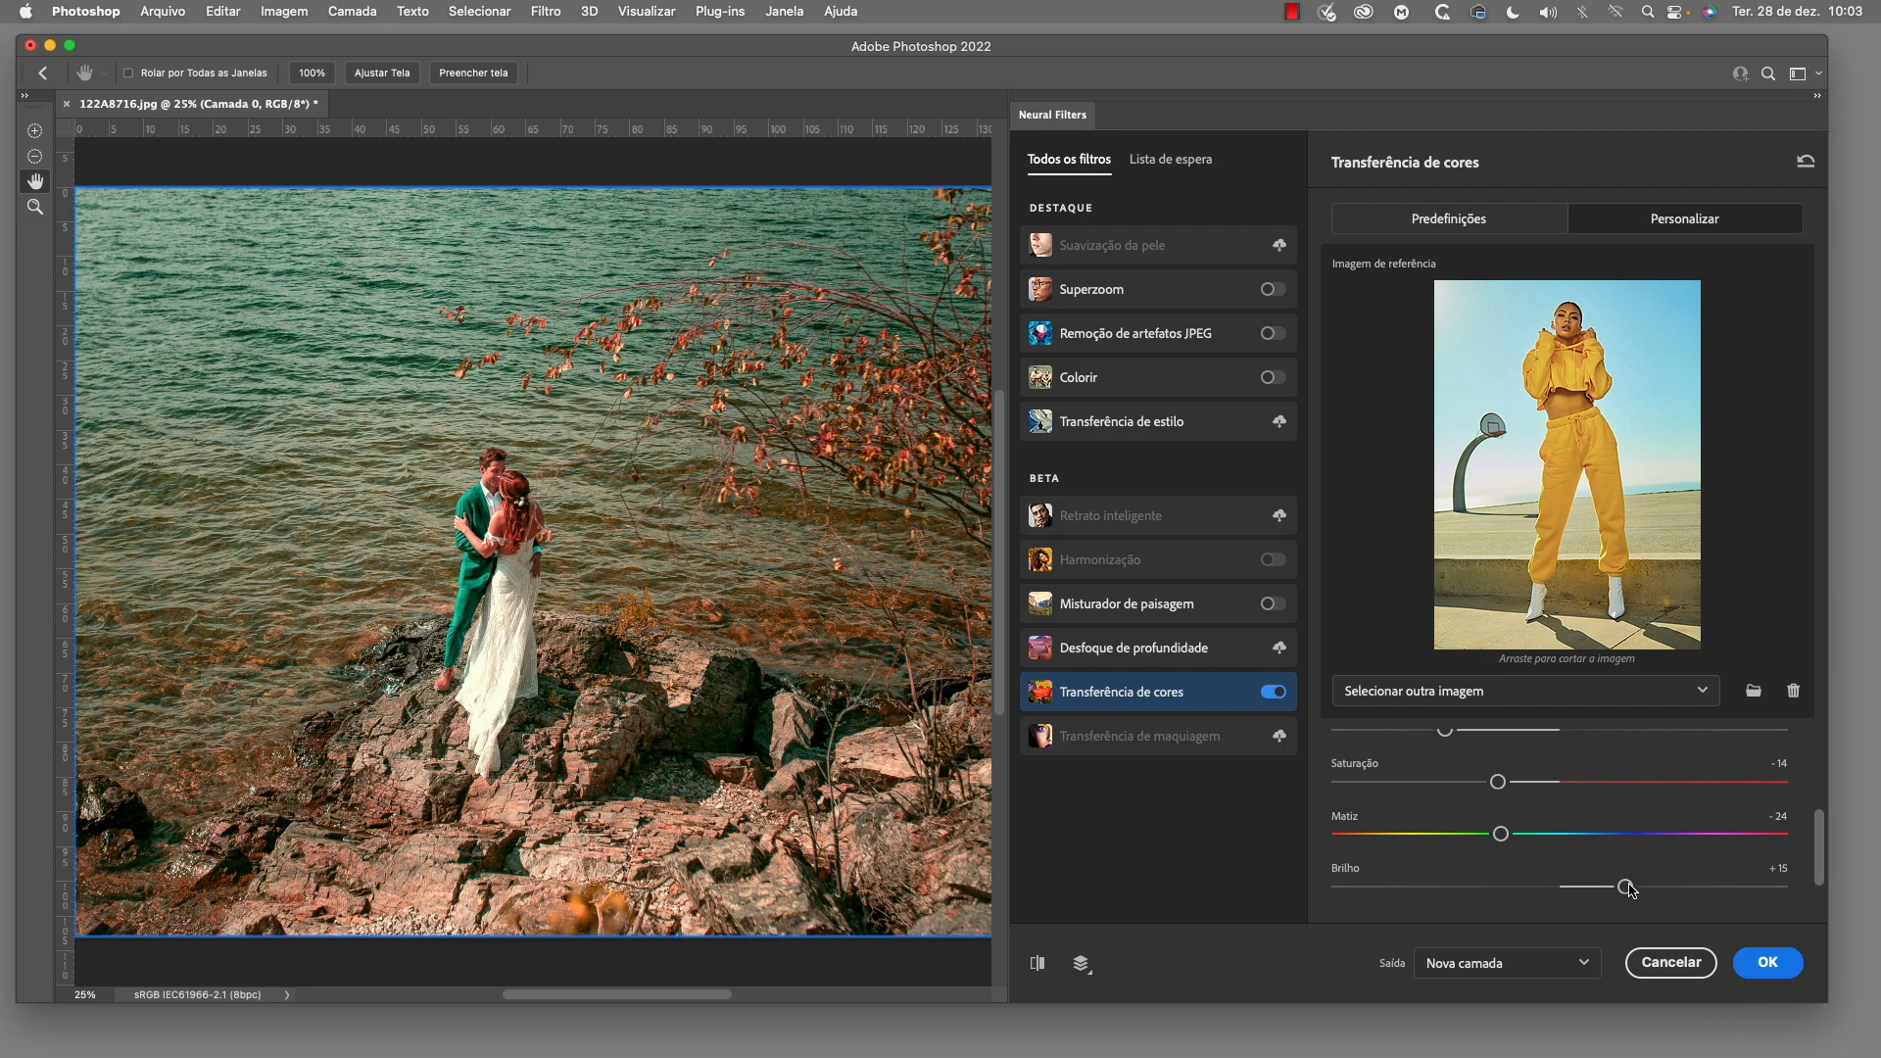
drag(1500, 834, 1551, 835)
drag(1625, 887, 1507, 887)
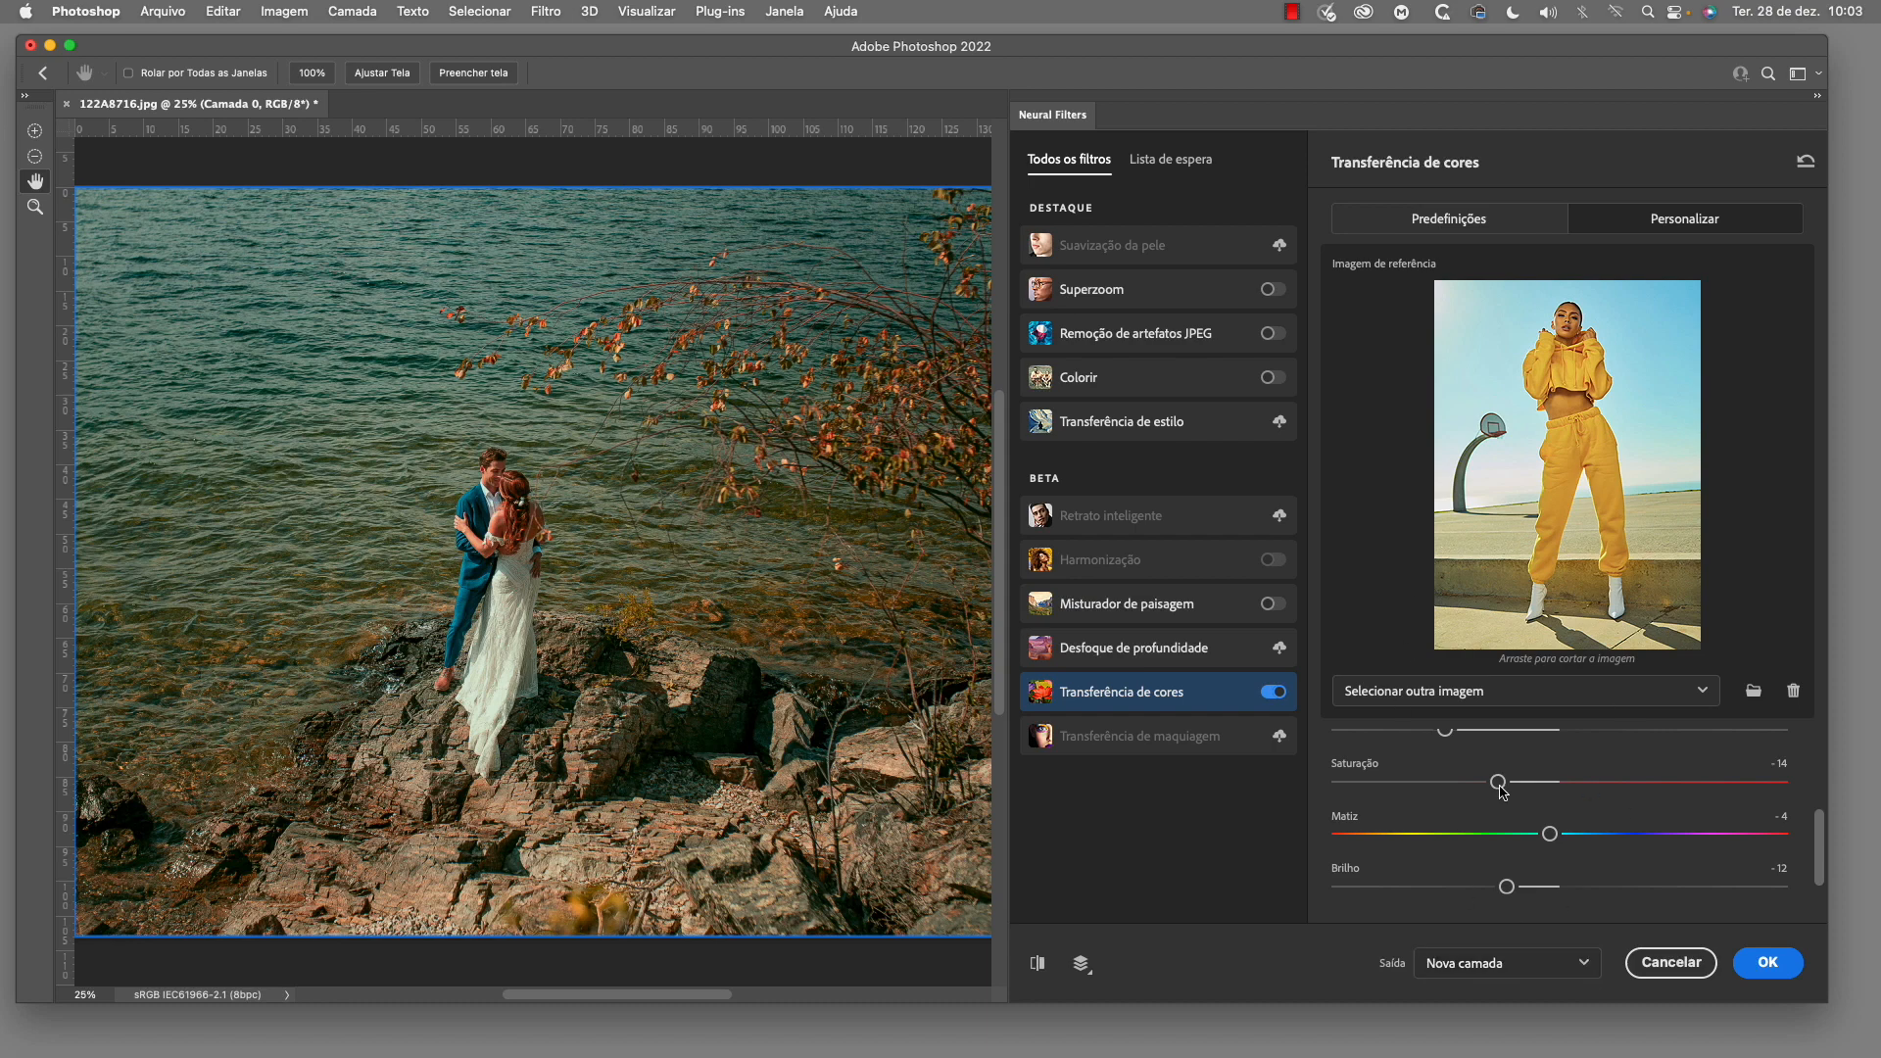
Set the color transfer output to Filtro inteligente and apply the filter
click(1584, 966)
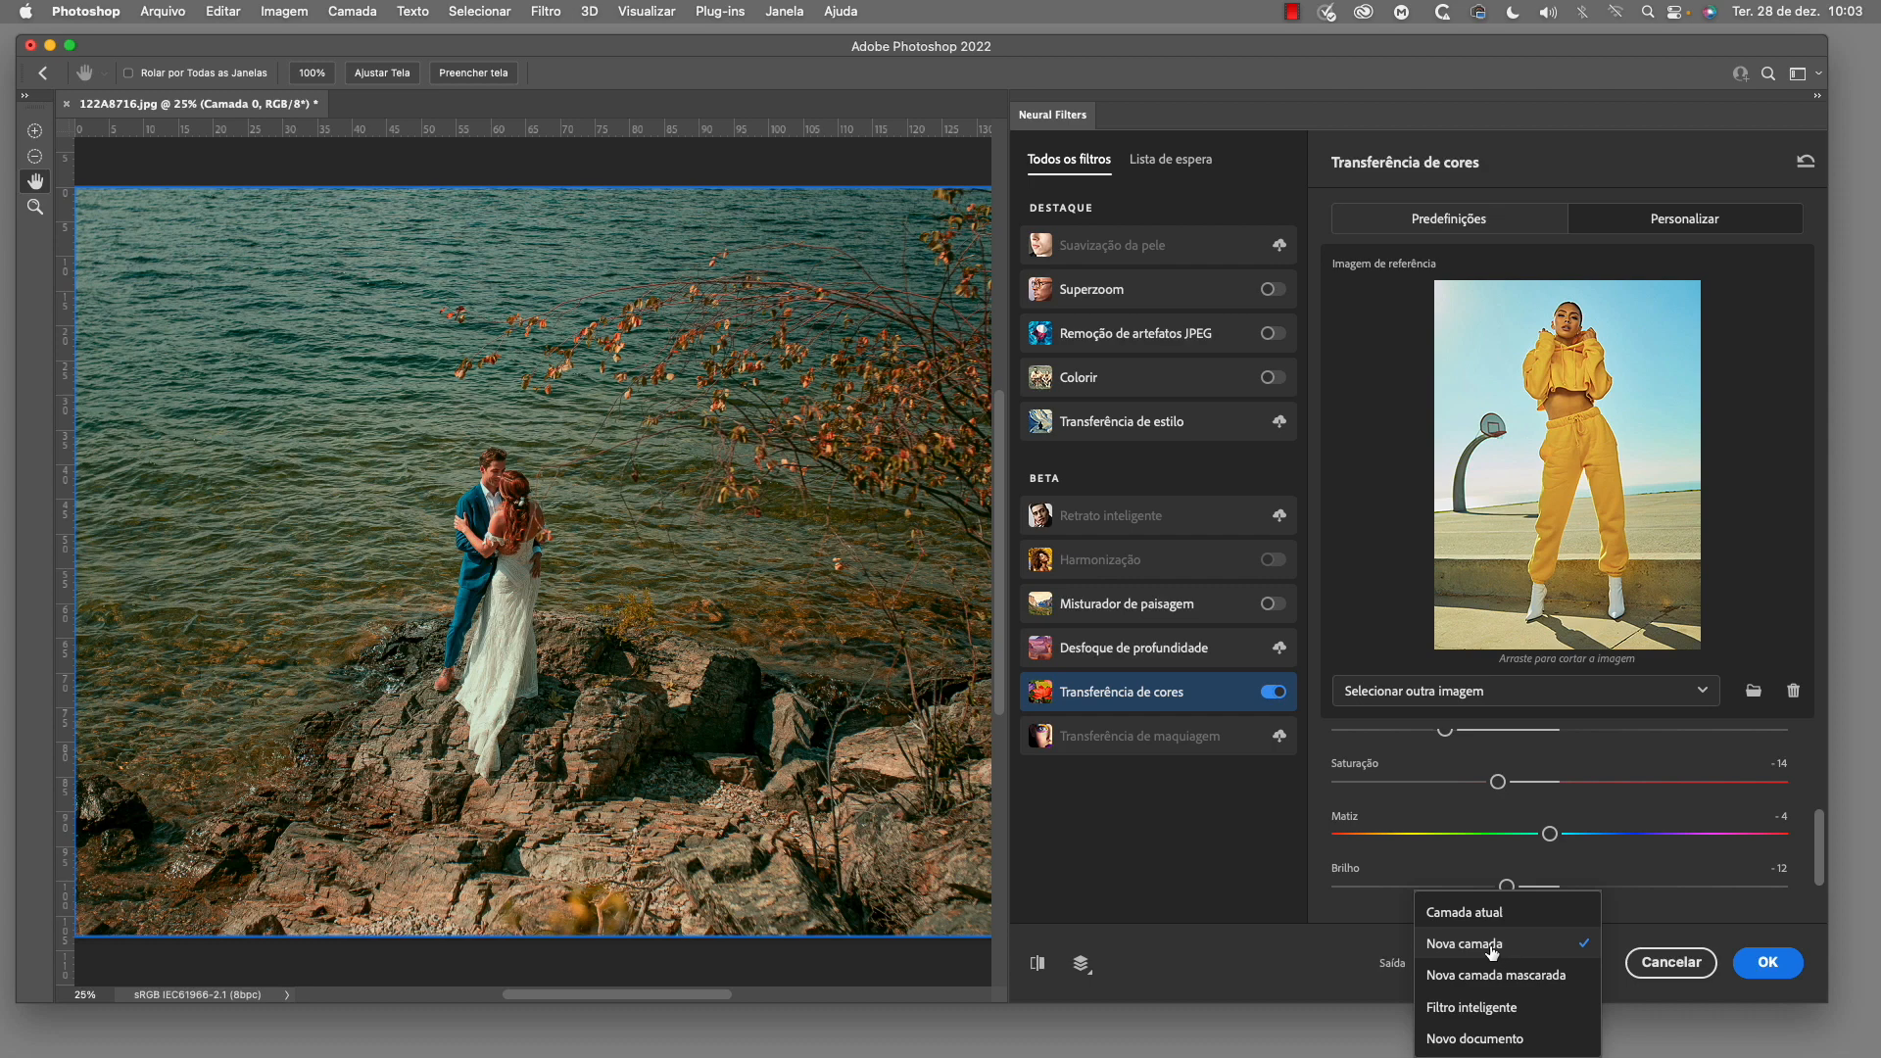
click(1506, 1009)
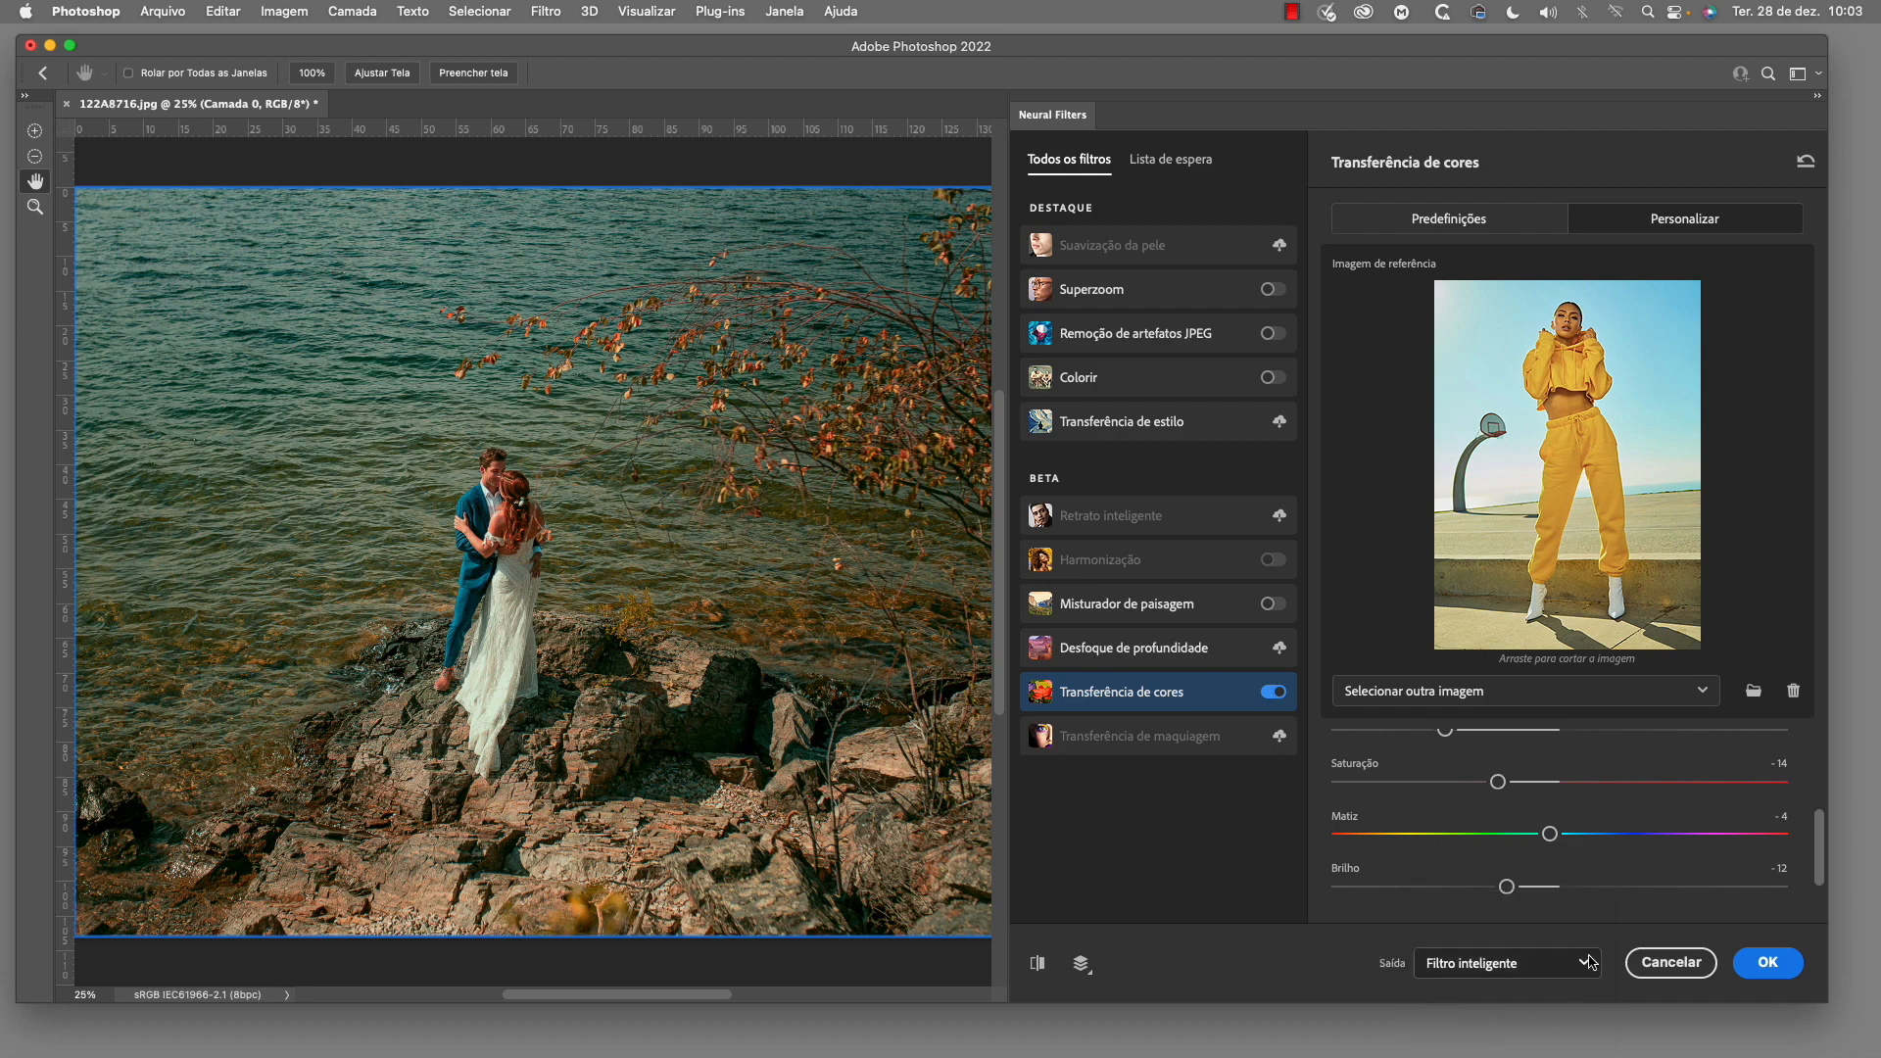
click(1774, 978)
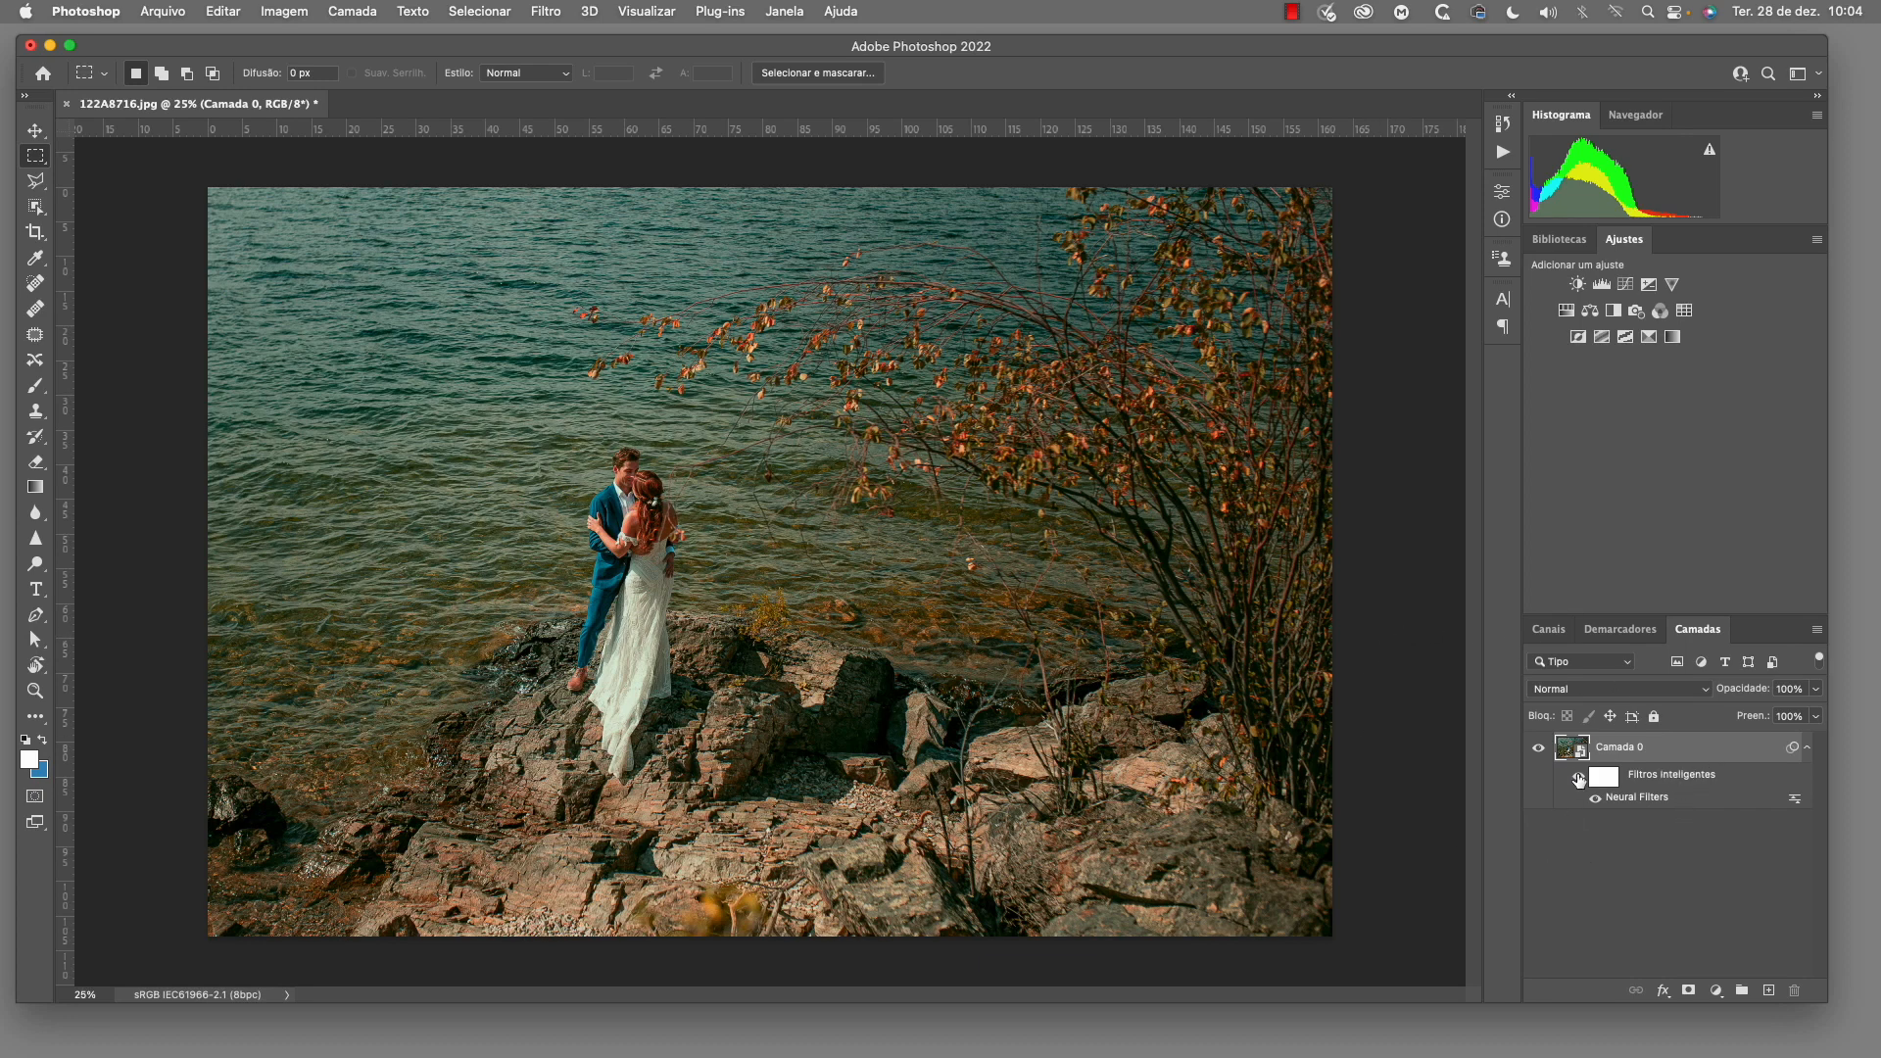
Toggle the visibility of Camada 0's smart filters to compare the color transfer with the original photo
click(1580, 776)
click(1581, 779)
click(1580, 780)
click(1580, 780)
Reopen the Neural Filters smart filter on Camada 0 and adjust the color intensity to -23, trying -25 and -9 along the way
double_click(1654, 800)
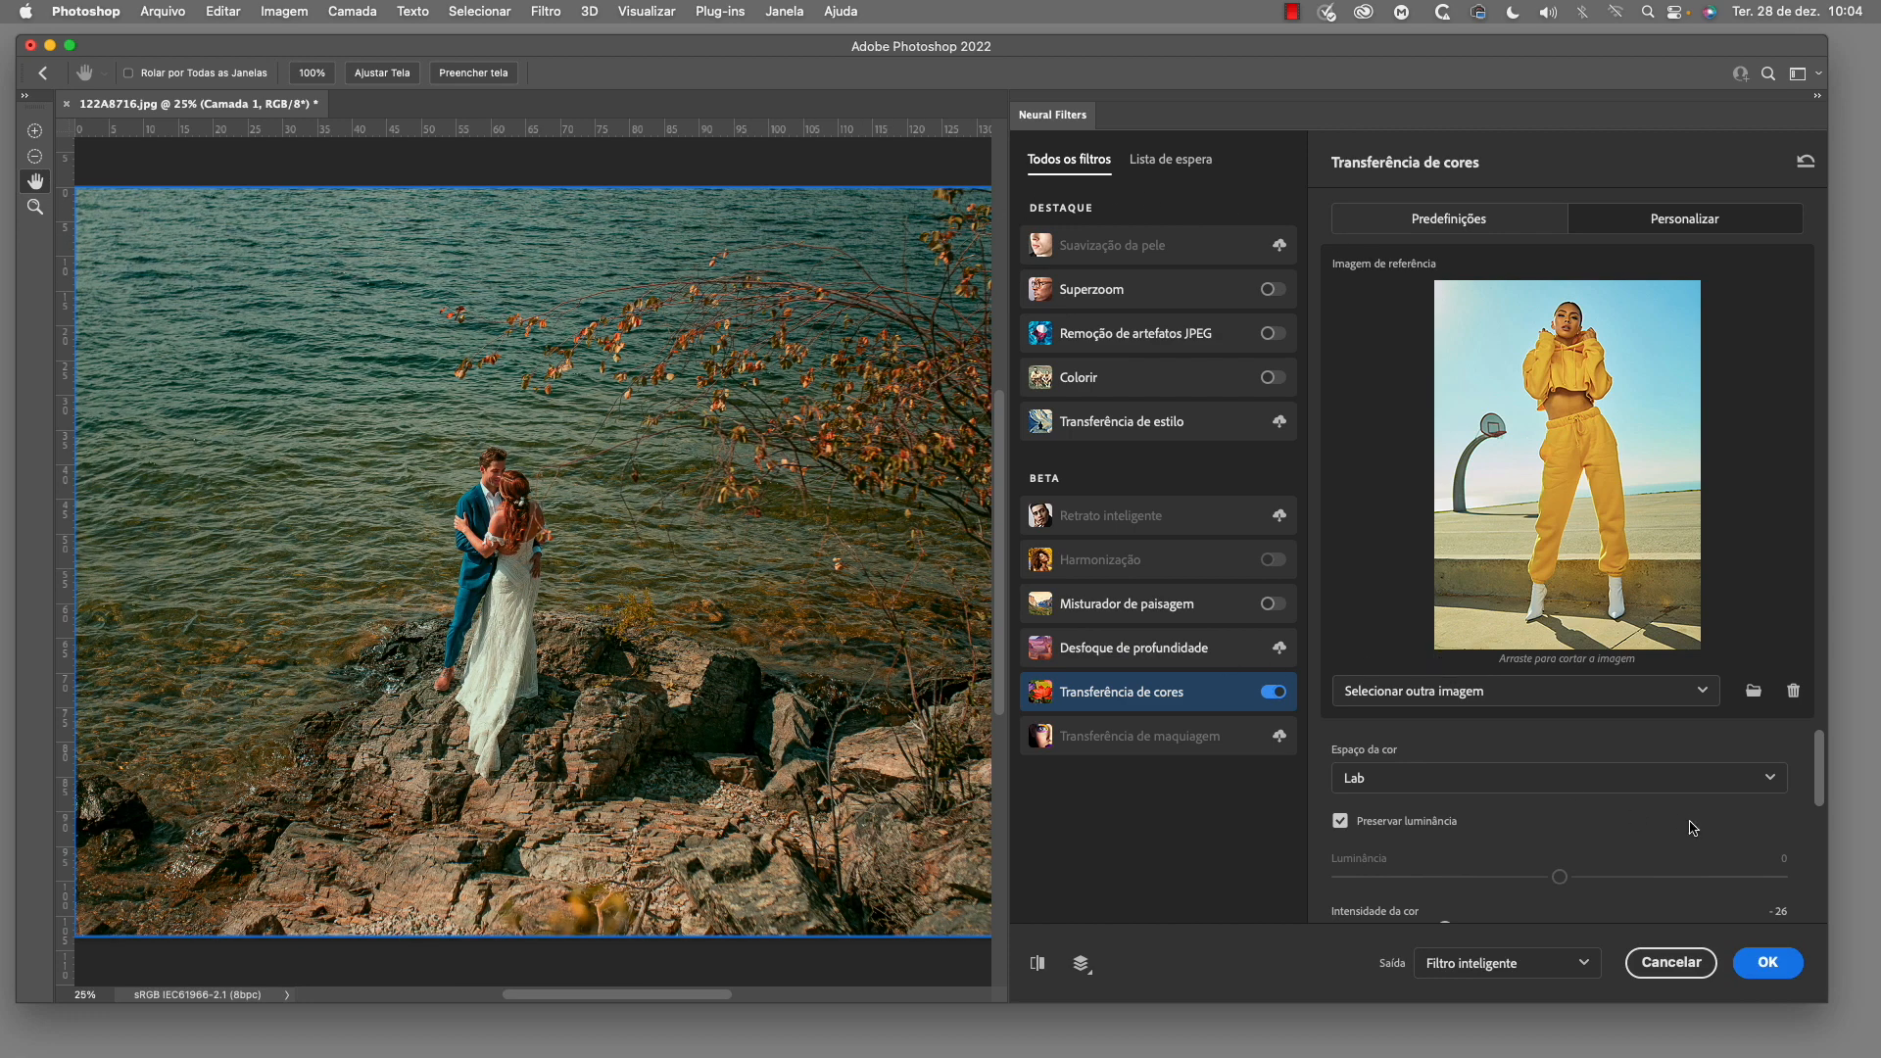
scroll(1693, 828, down, 2)
drag(1496, 846, 1449, 854)
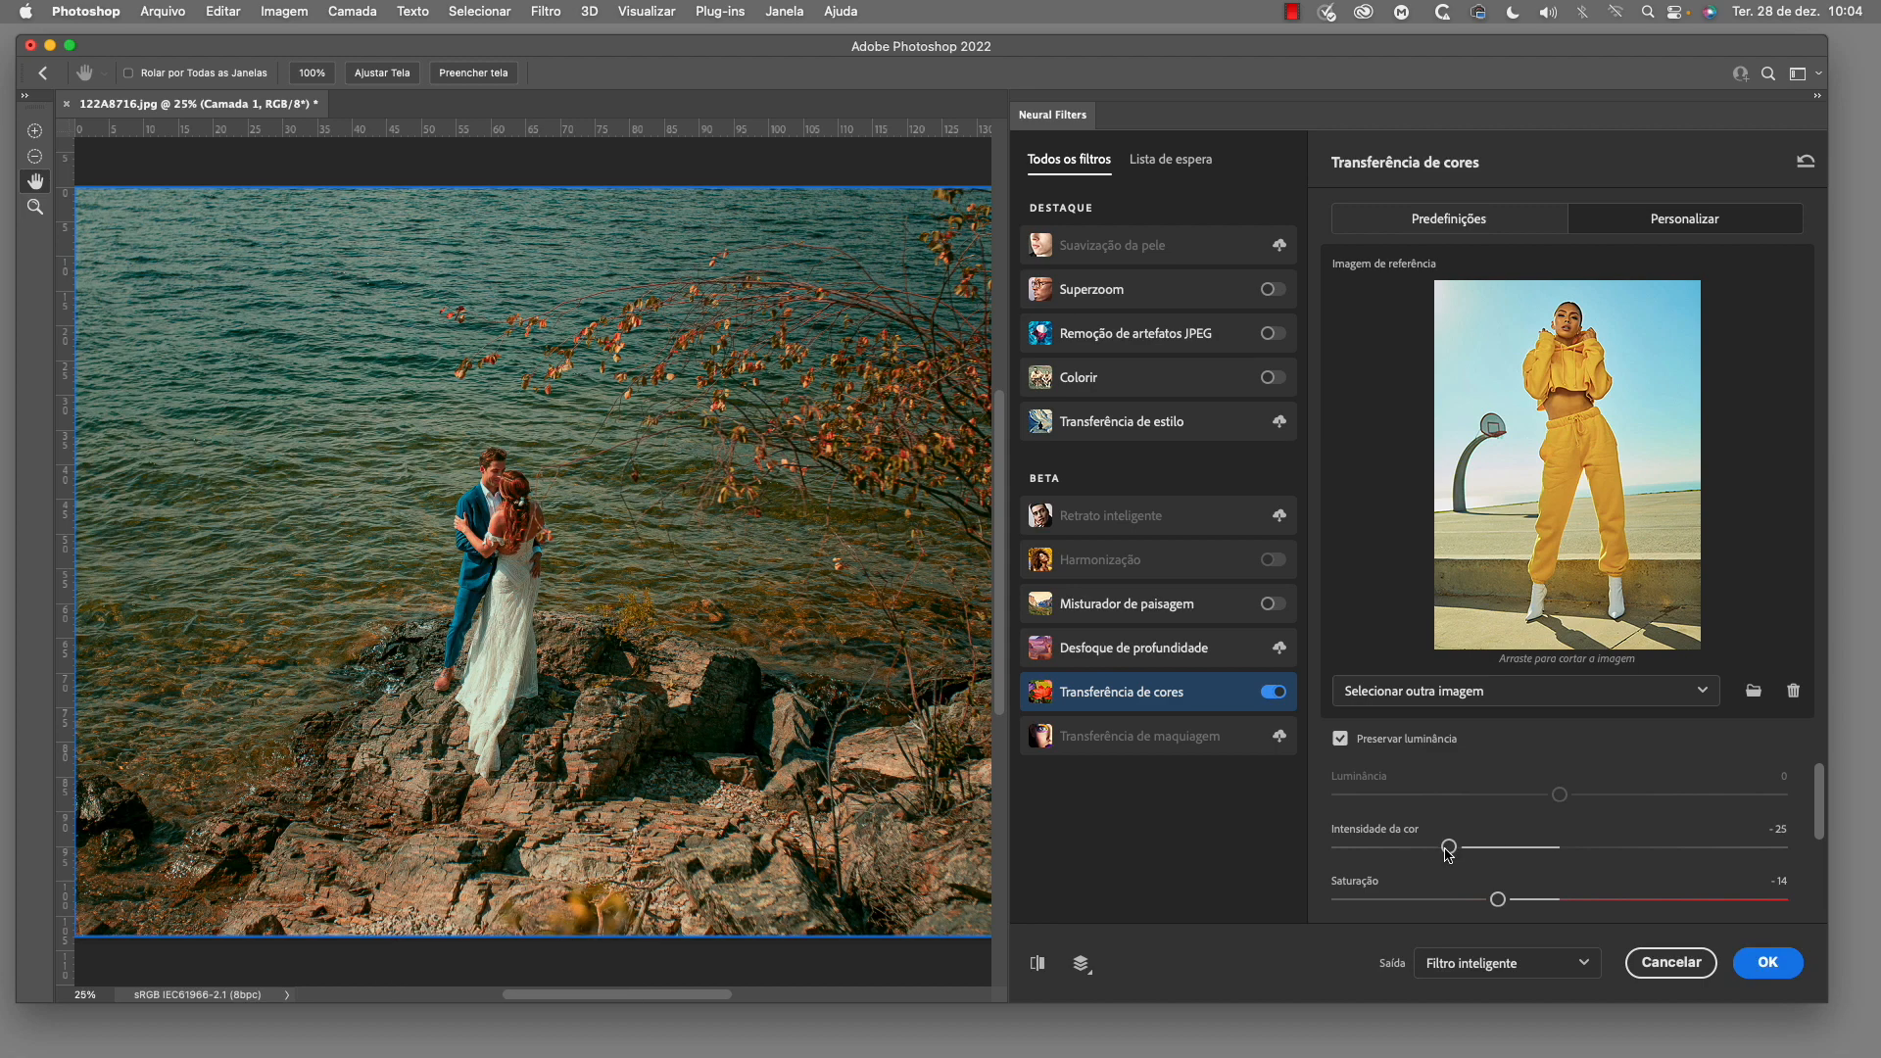
drag(1450, 854, 1521, 855)
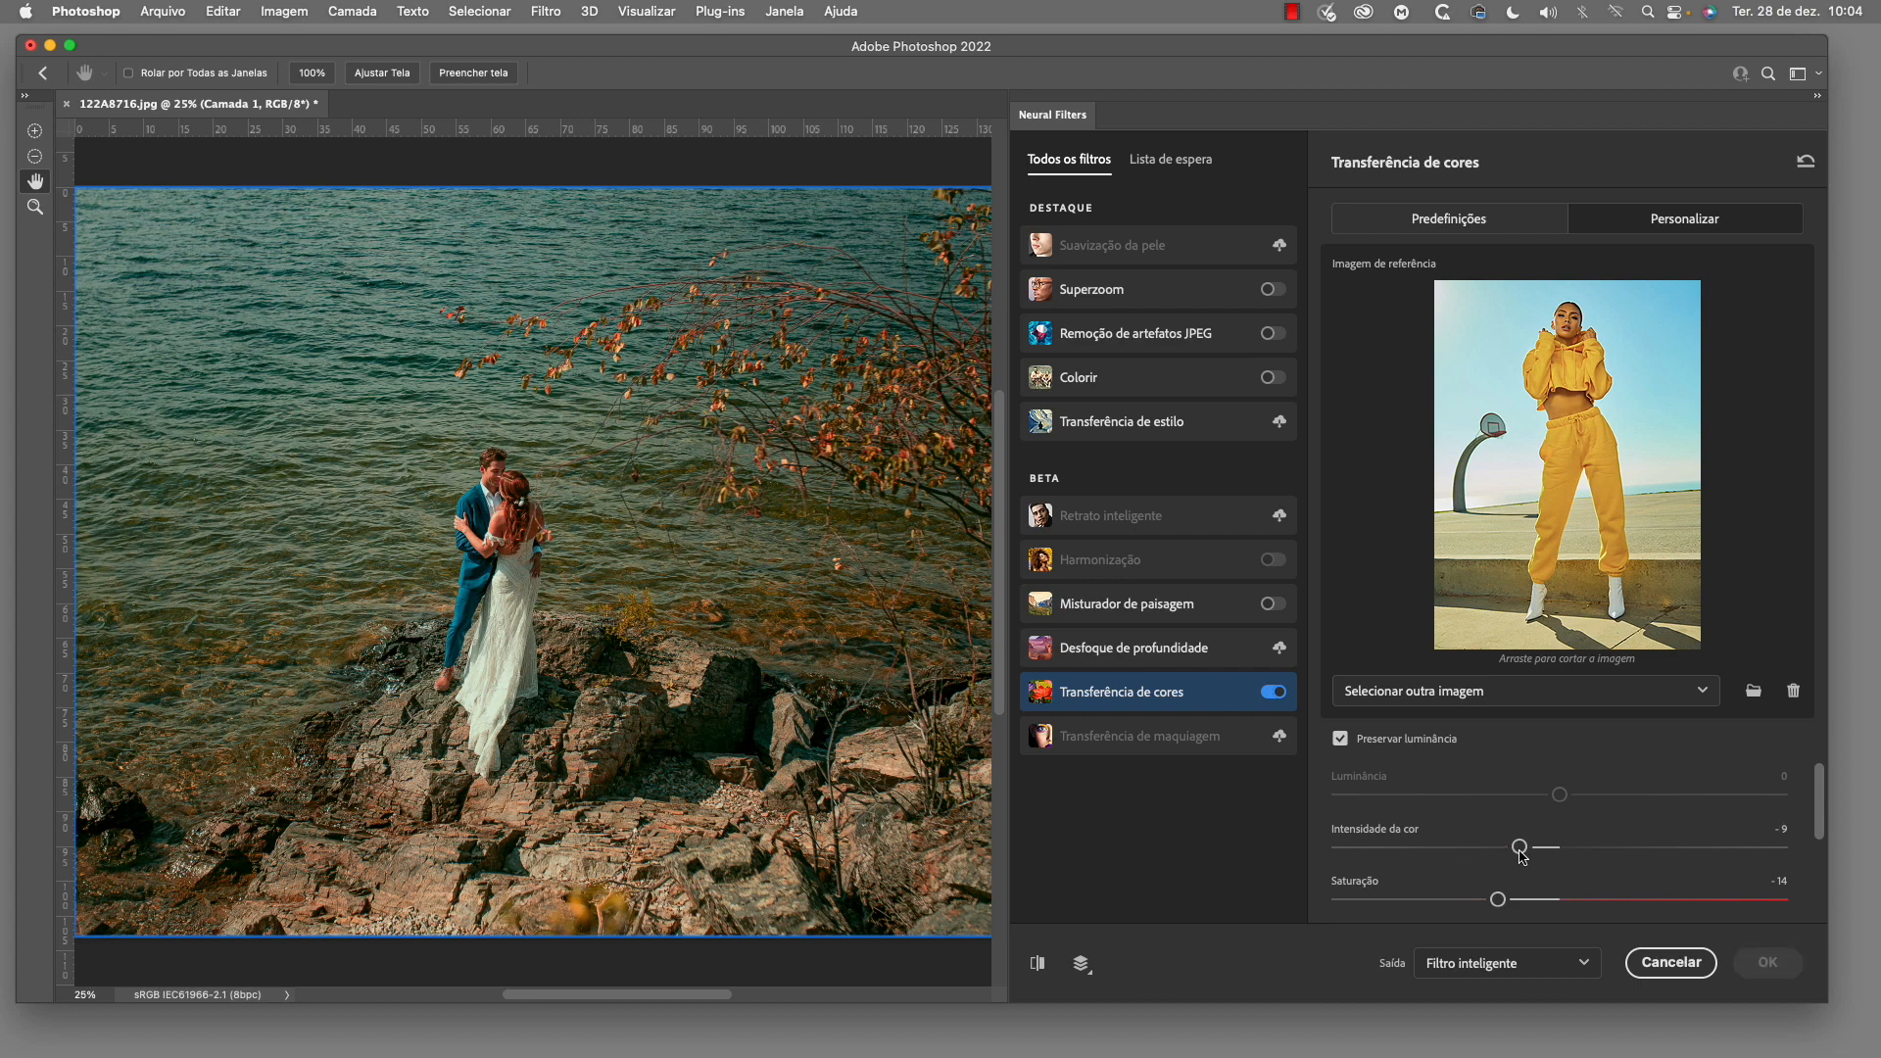
drag(1522, 851, 1460, 853)
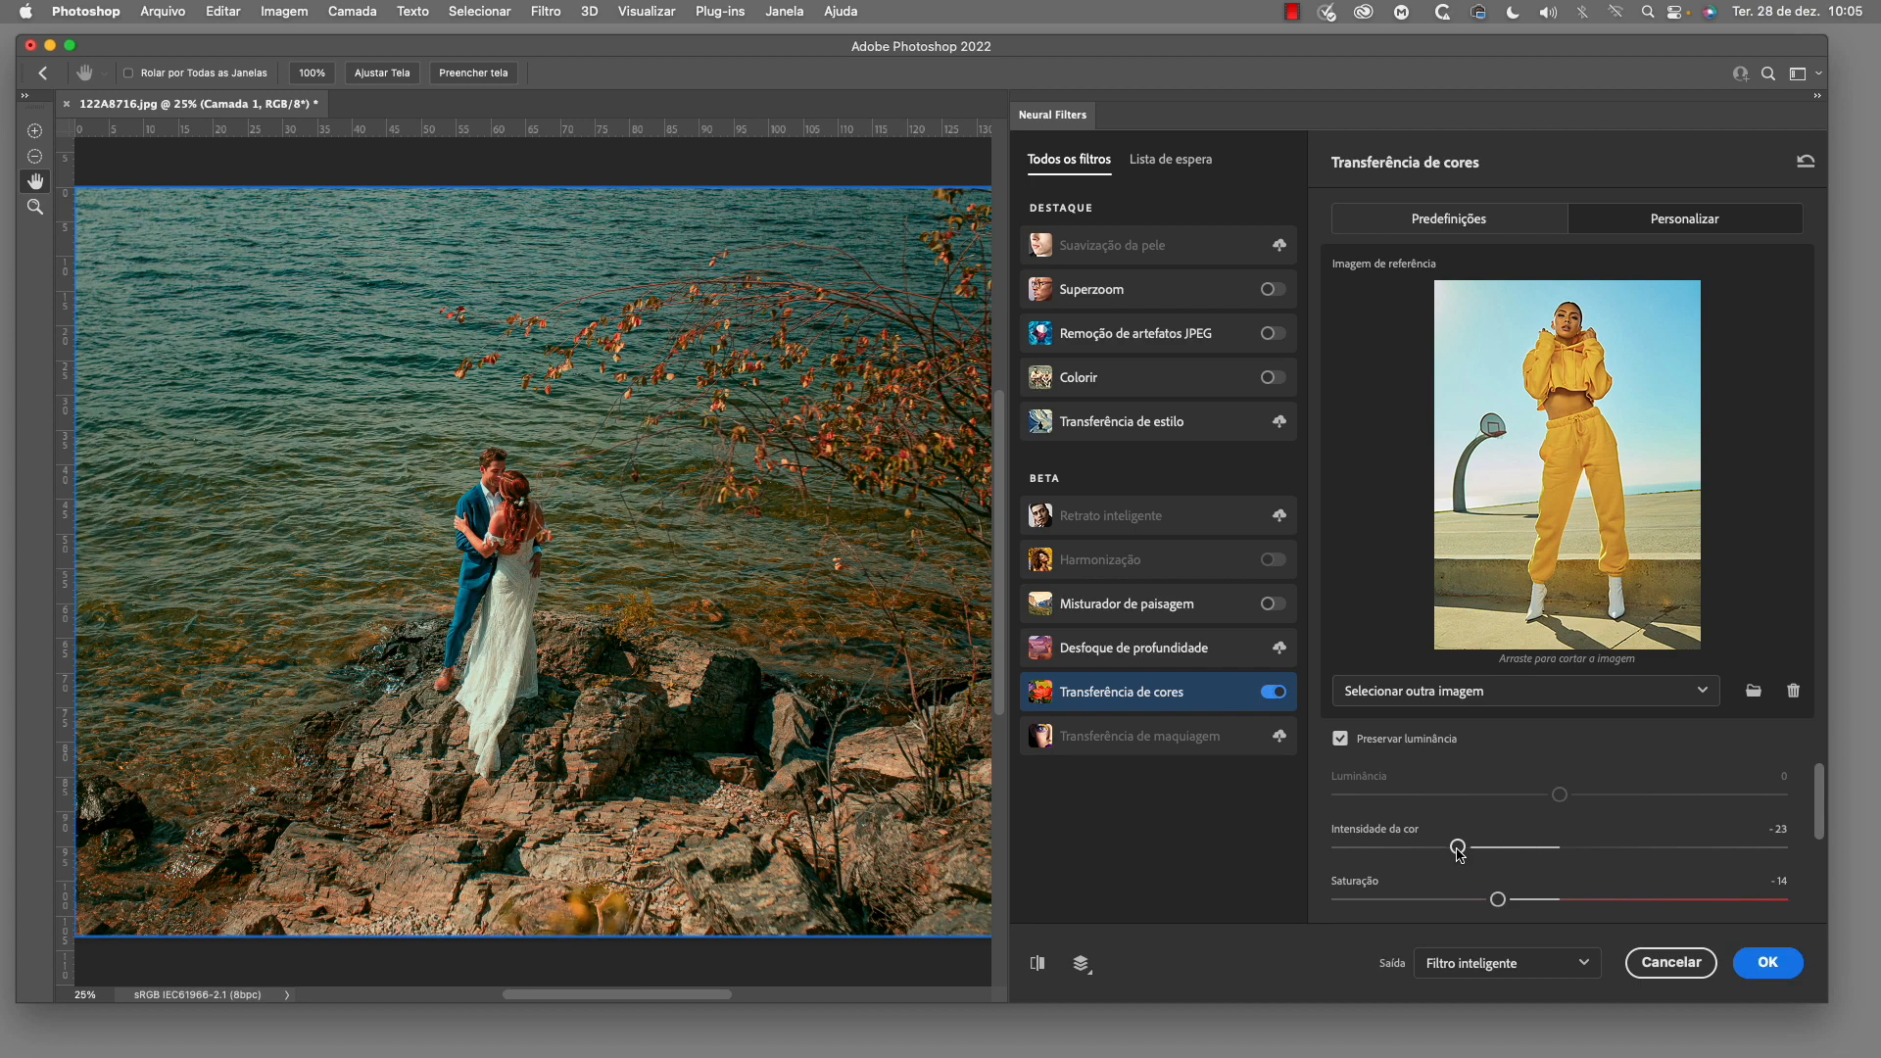
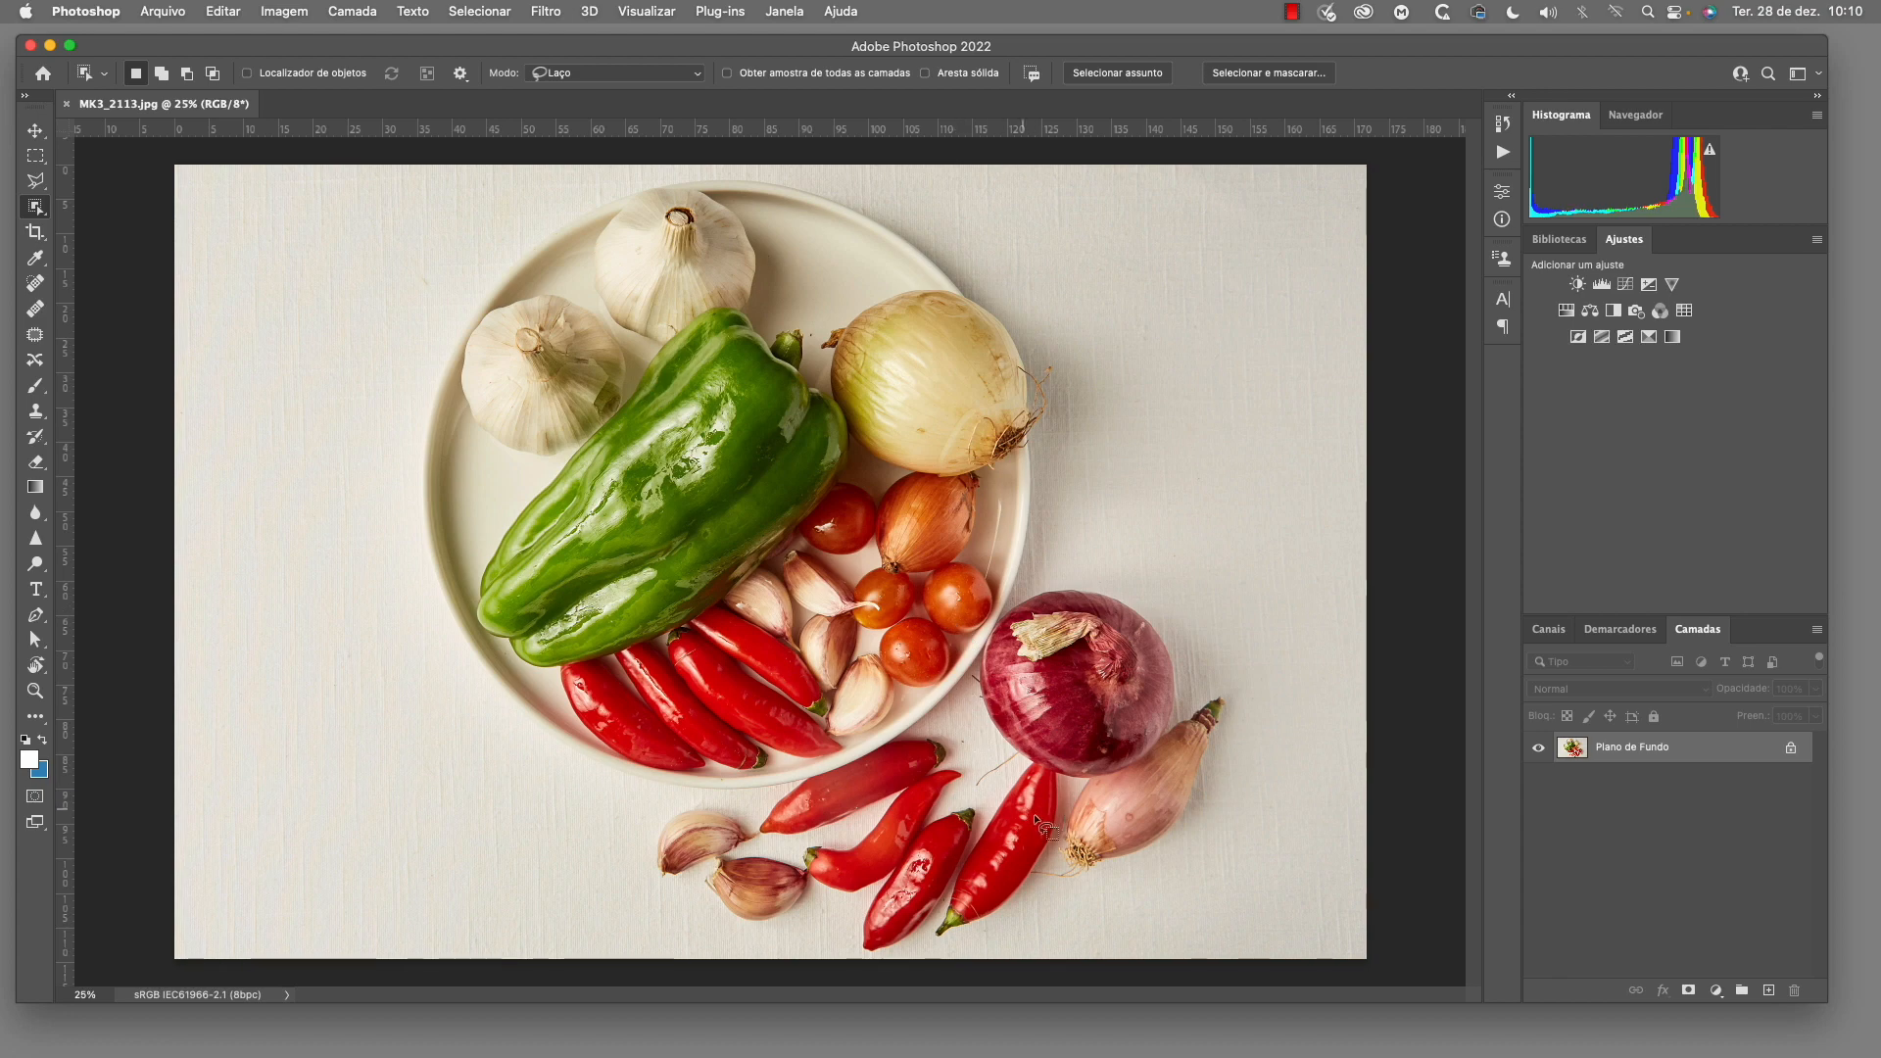
Outline the red onion with the Object Selection tool to select it, and clear the selection
mouse_move(966, 667)
mouse_down()
mouse_move(965, 731)
mouse_move(995, 780)
mouse_up()
mouse_move(1196, 737)
mouse_down()
mouse_move(1199, 646)
mouse_move(1156, 566)
mouse_move(1021, 553)
mouse_up()
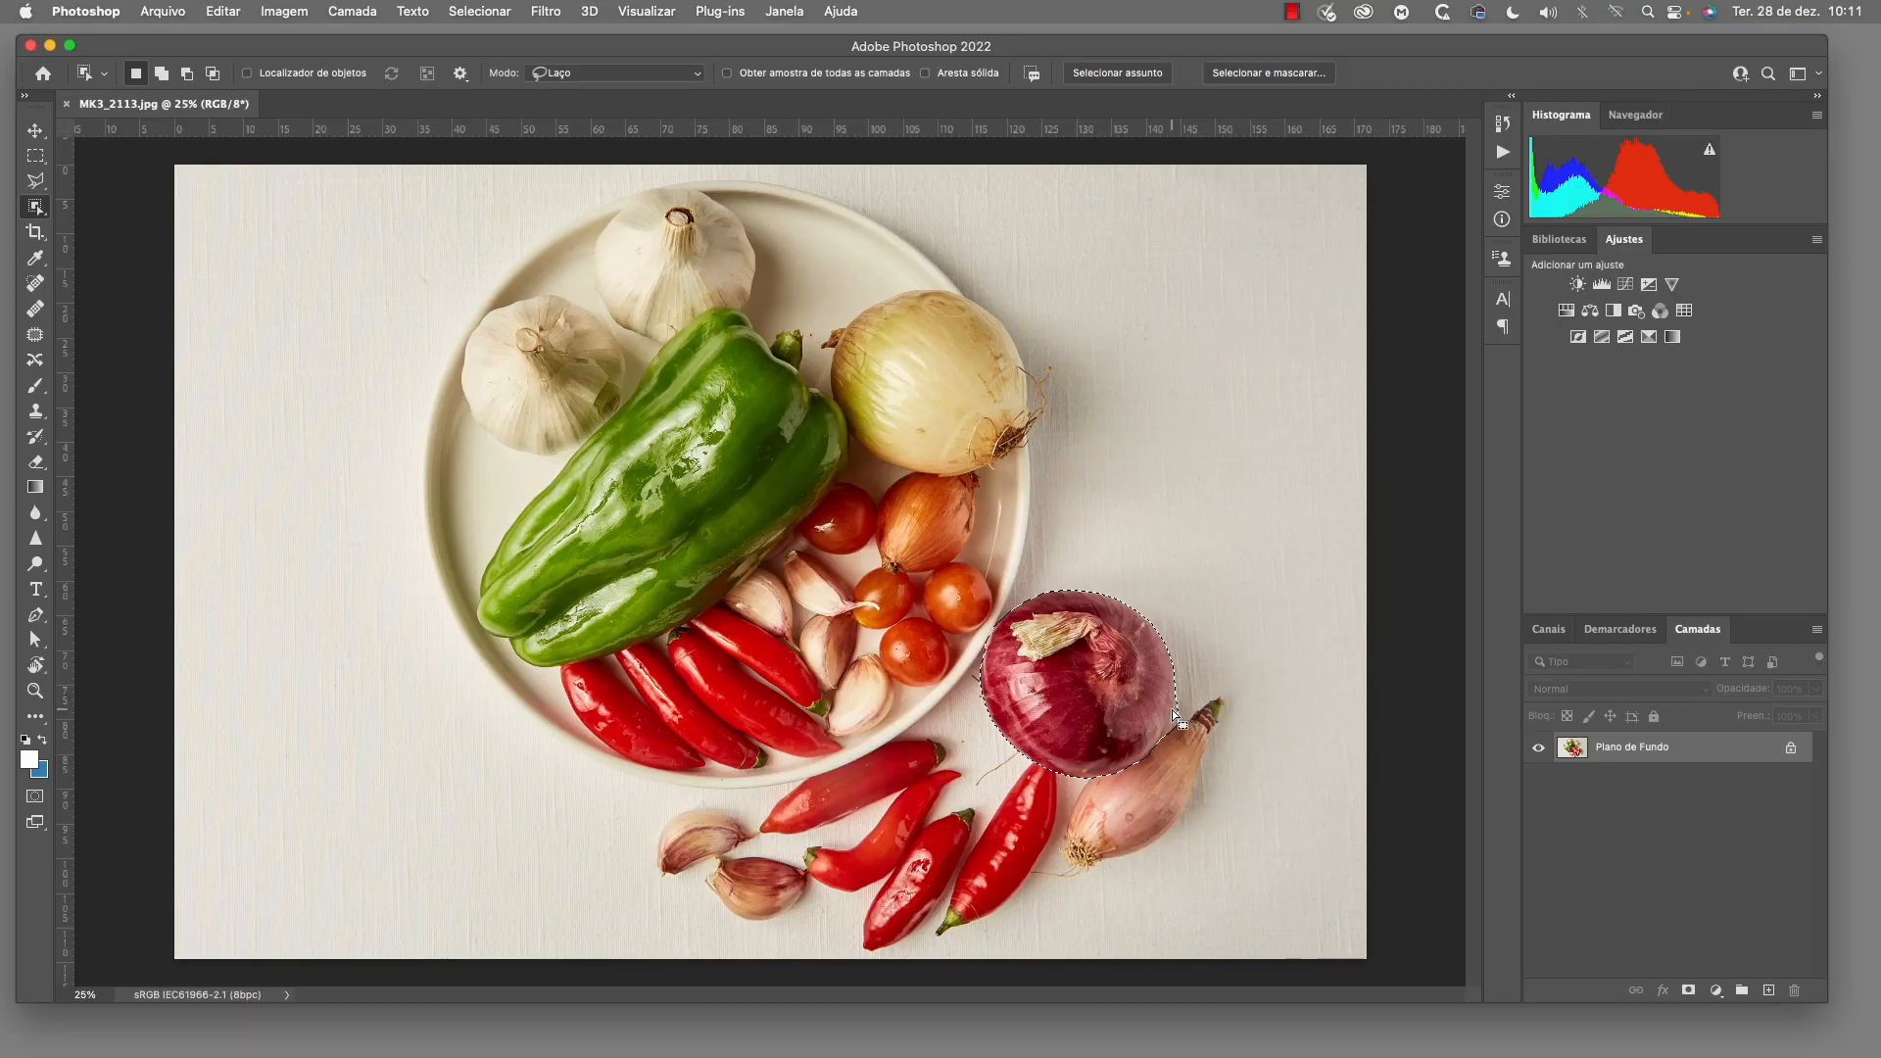
key(super+d)
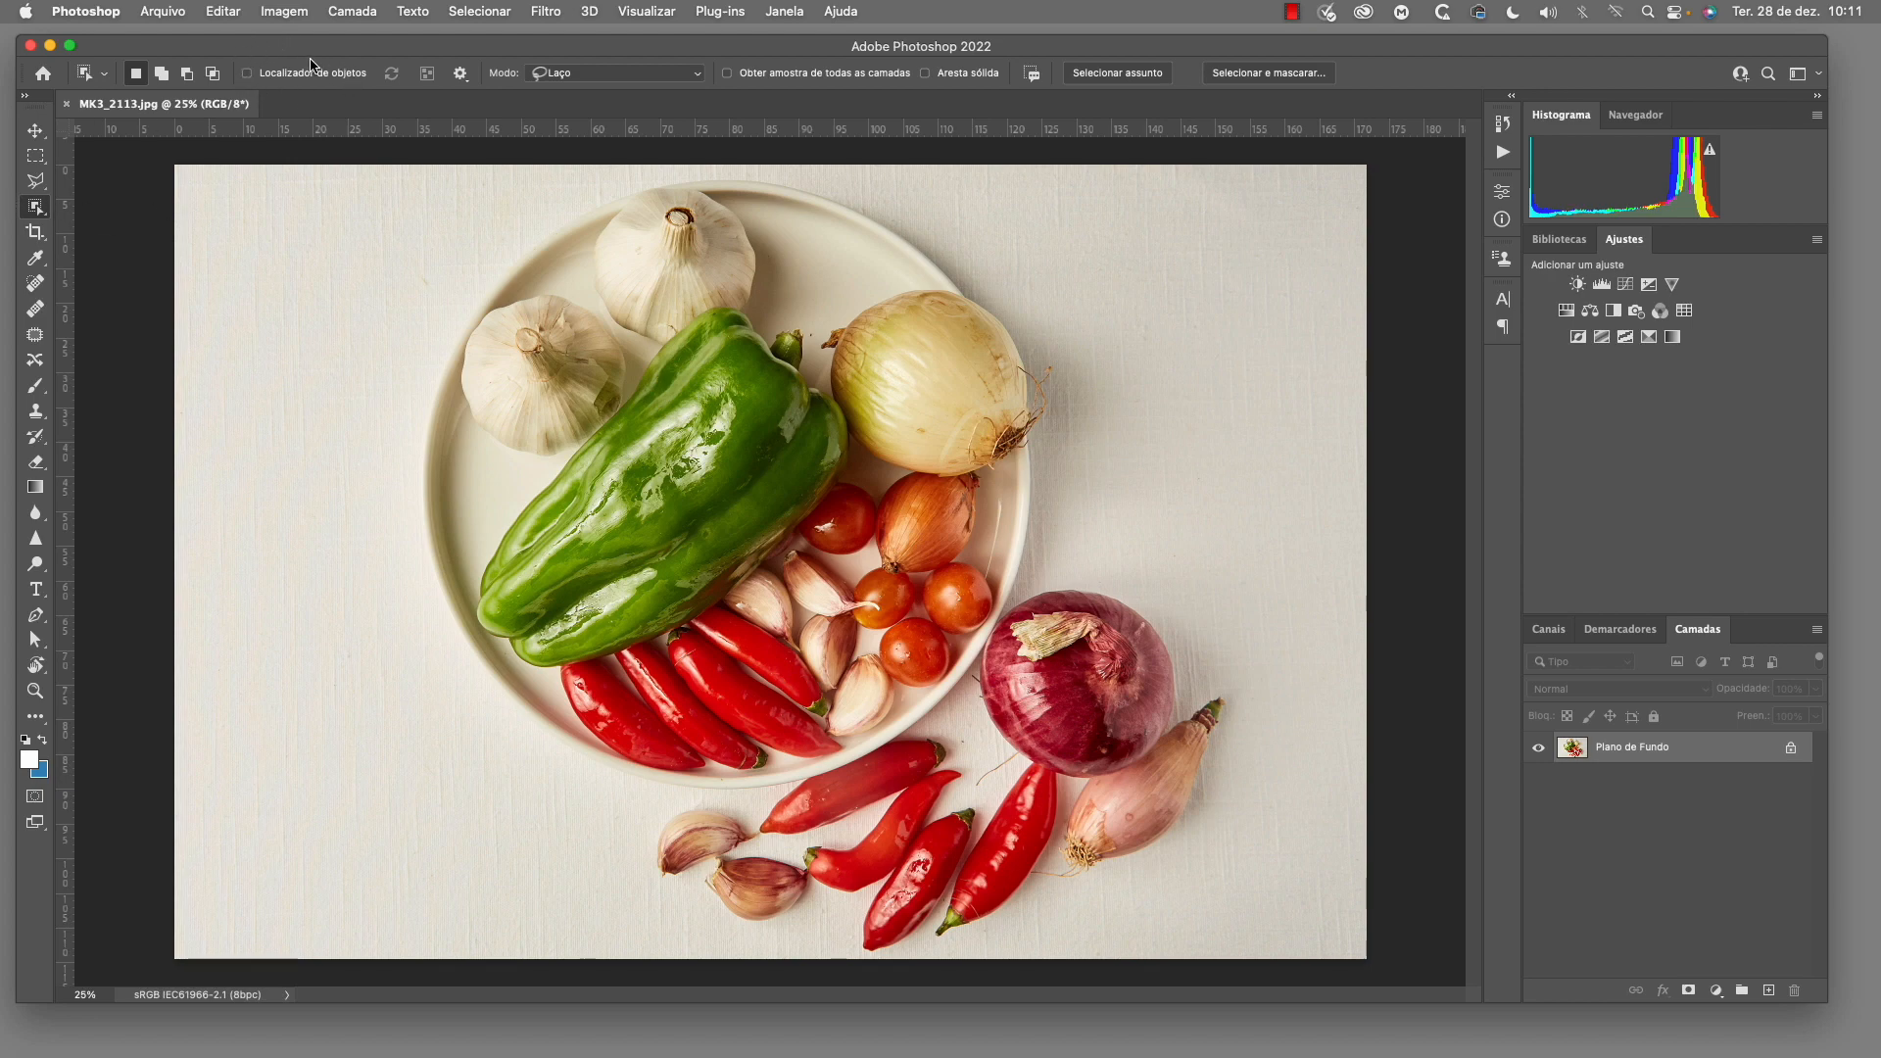
Select the small orange onion on the plate with the object finder and shift its hue to +34 using a Matiz/Saturação adjustment layer
click(247, 74)
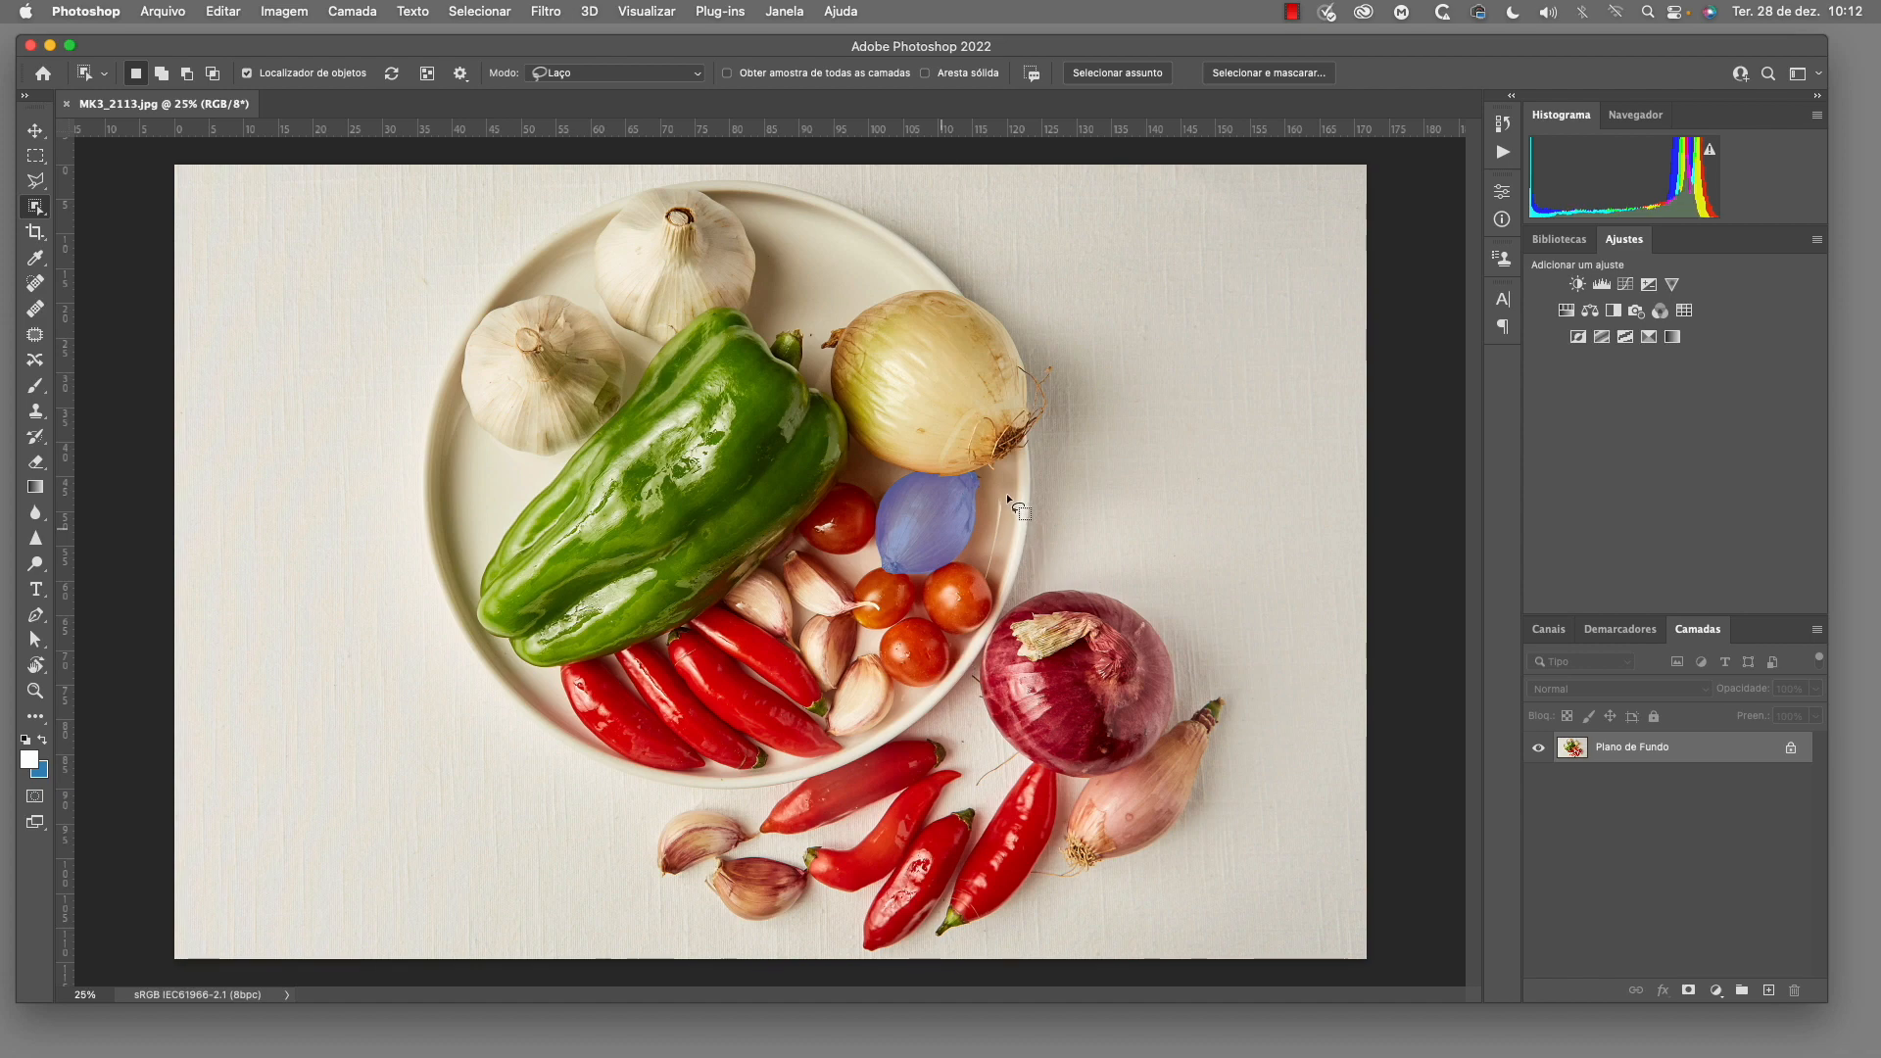
click(870, 519)
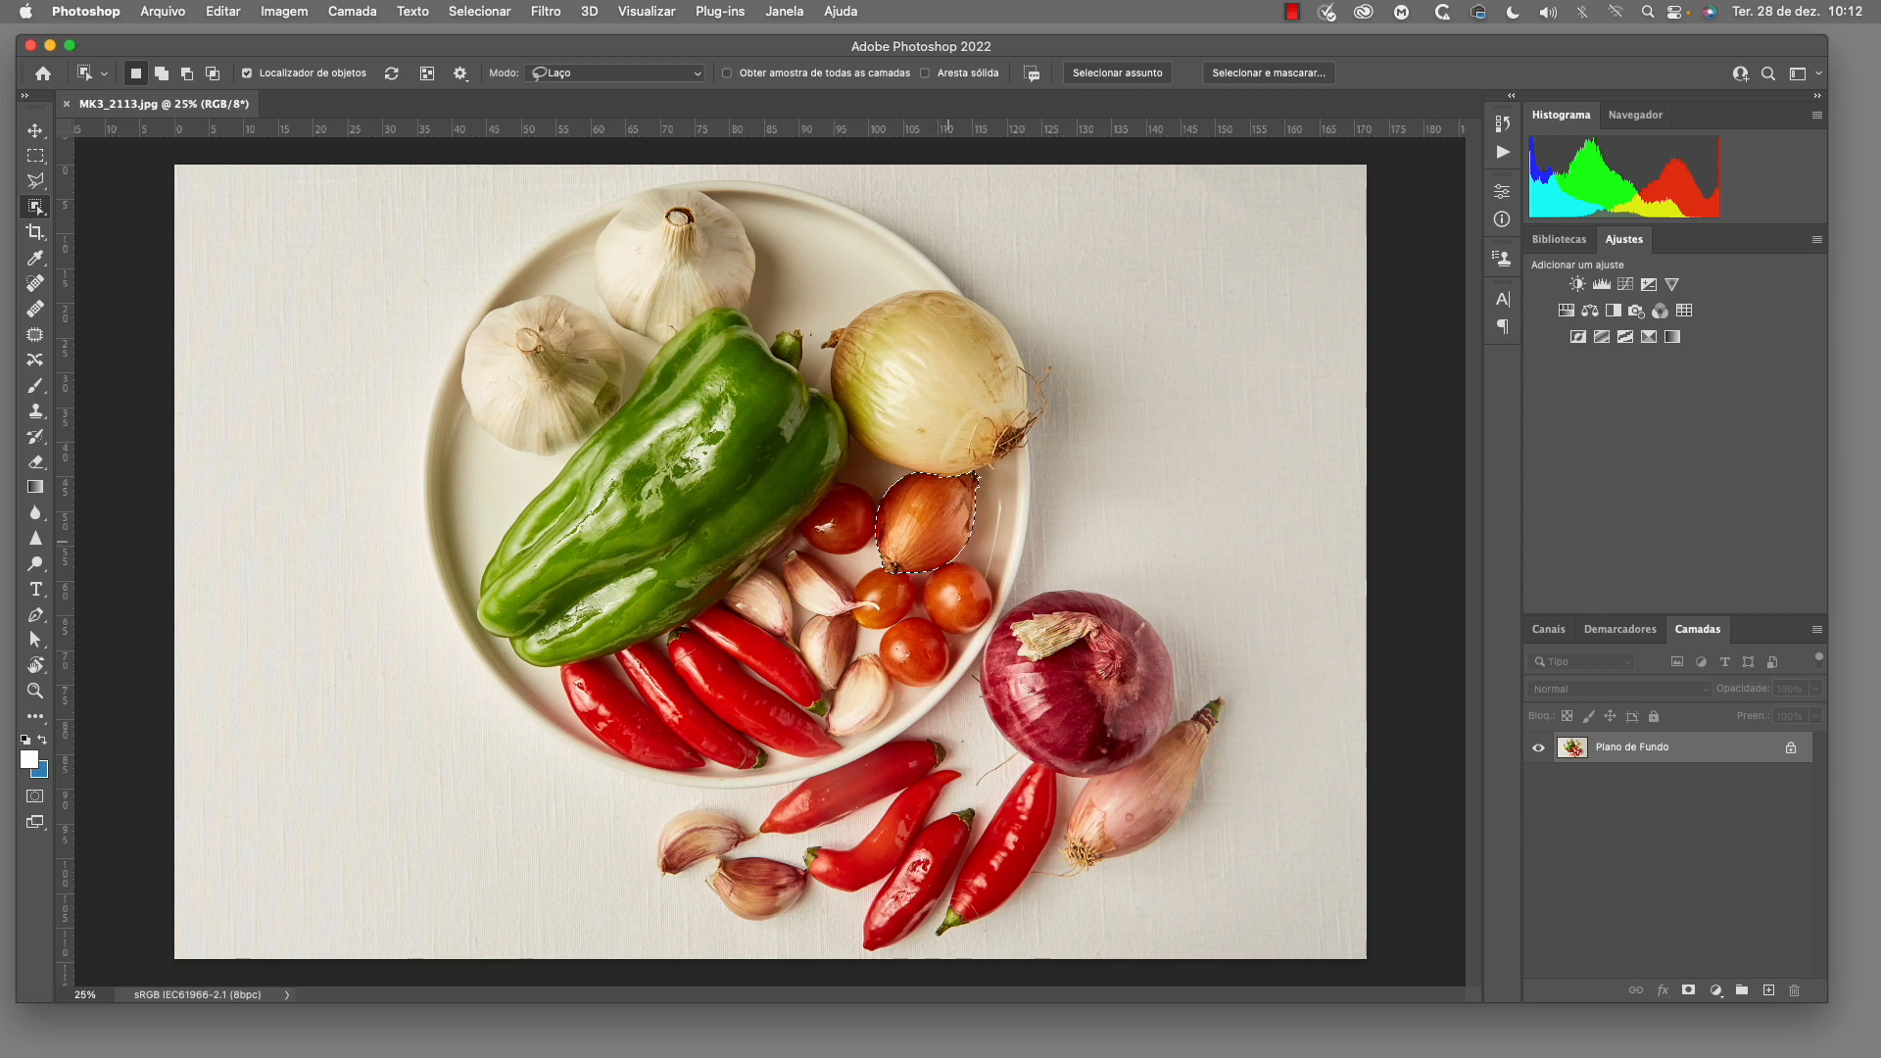
click(1566, 311)
drag(1340, 322, 1381, 325)
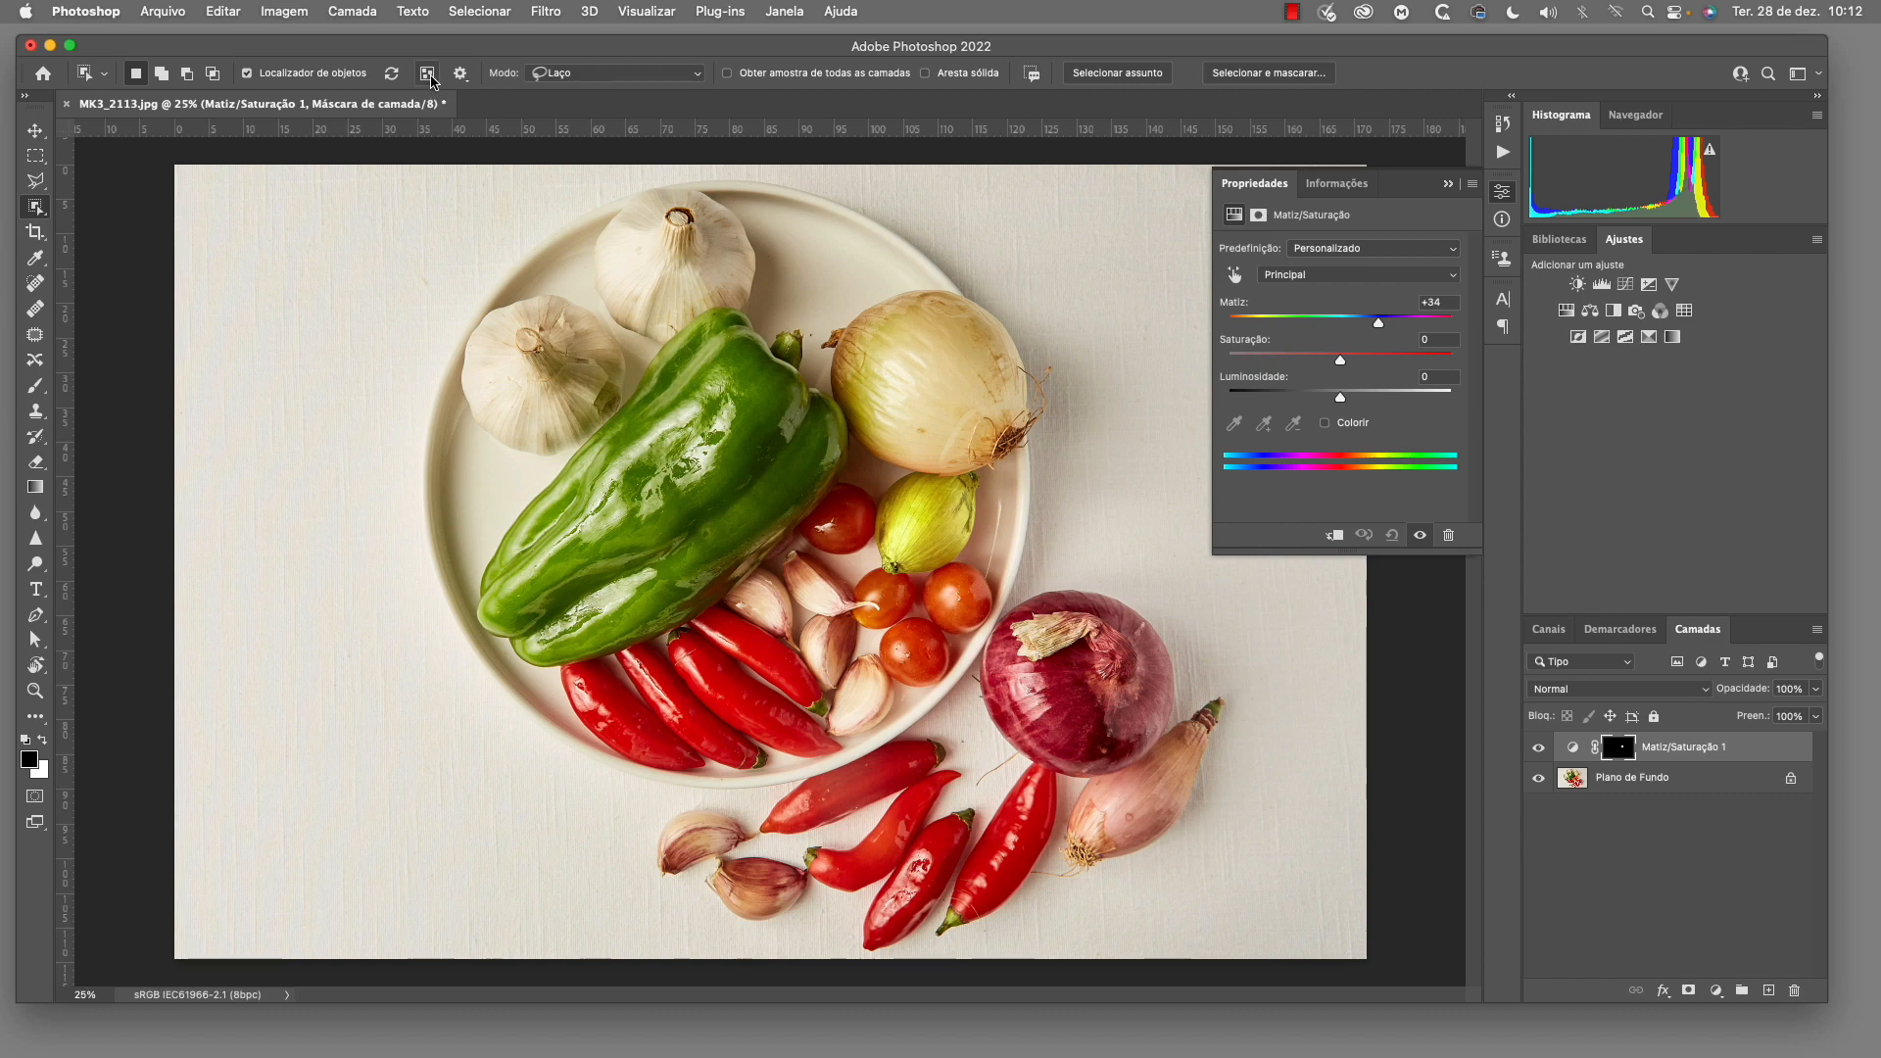
Show the overlay of all detected objects, check the object finder options, and hide the overlay again
click(431, 76)
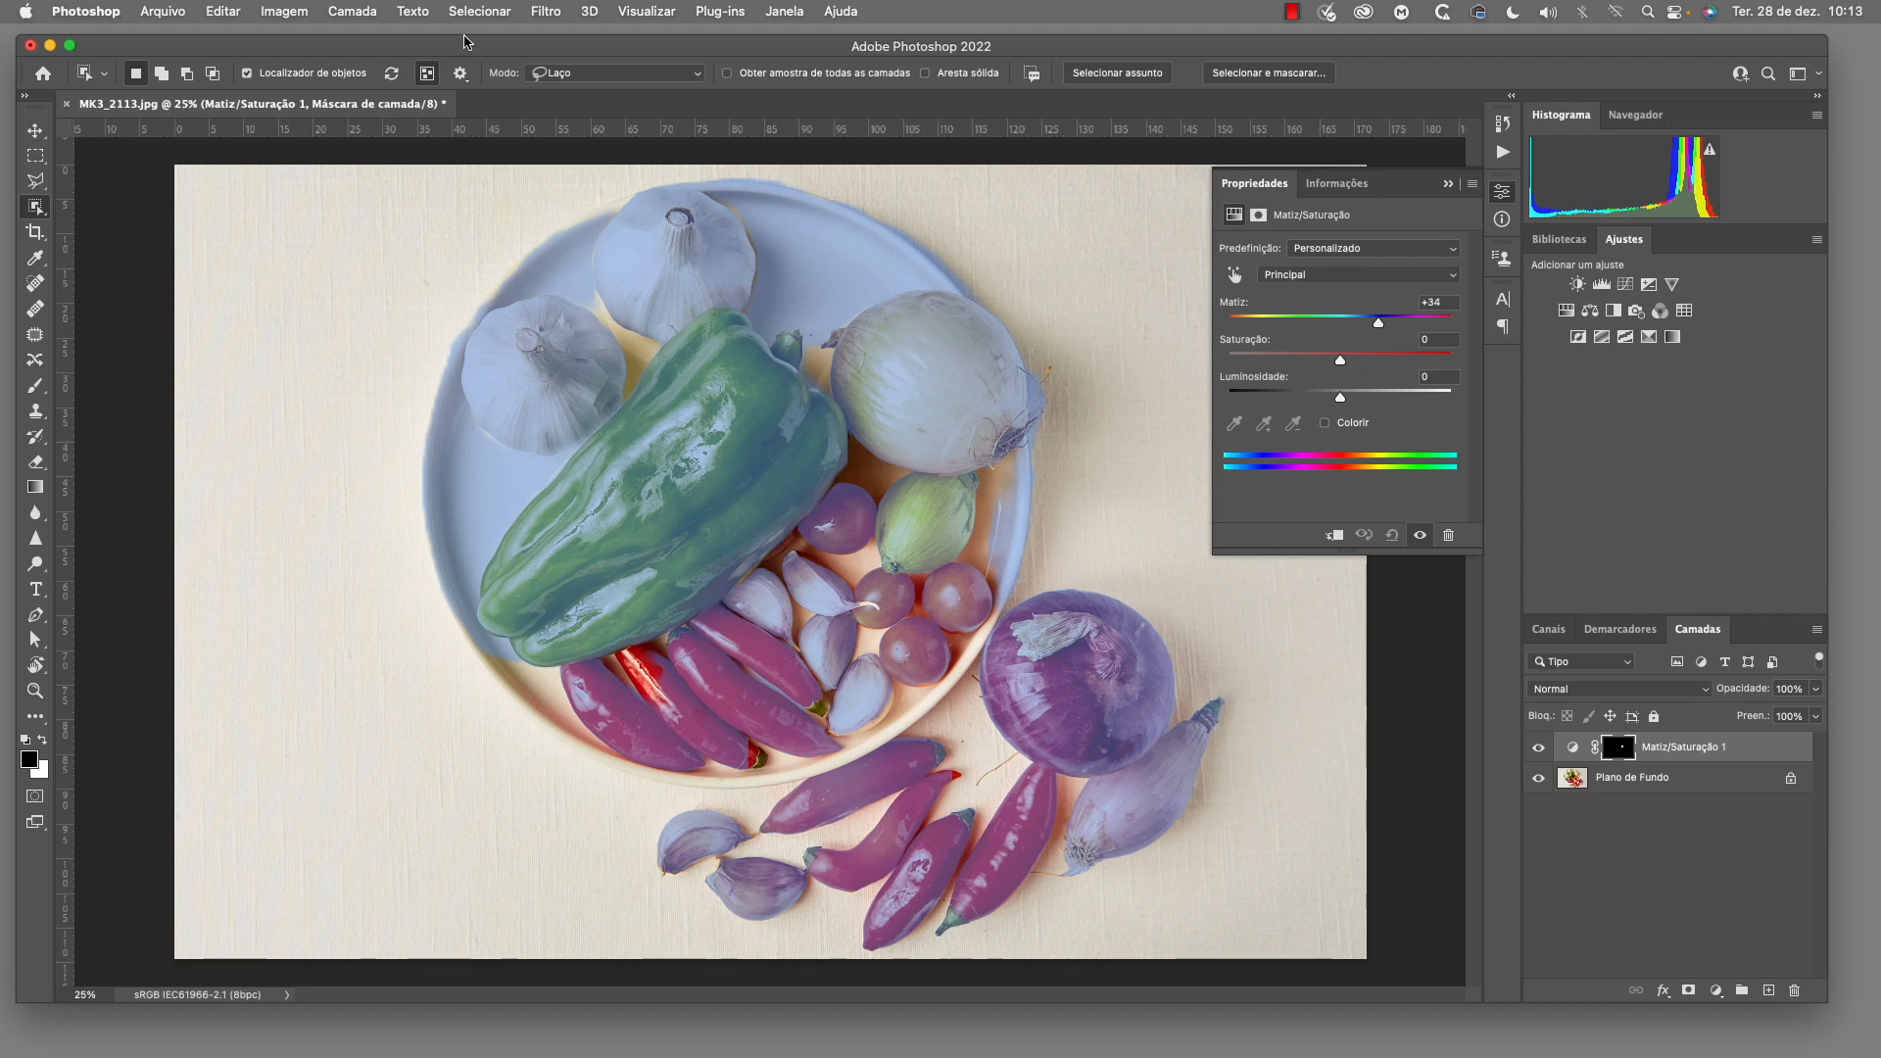
click(460, 75)
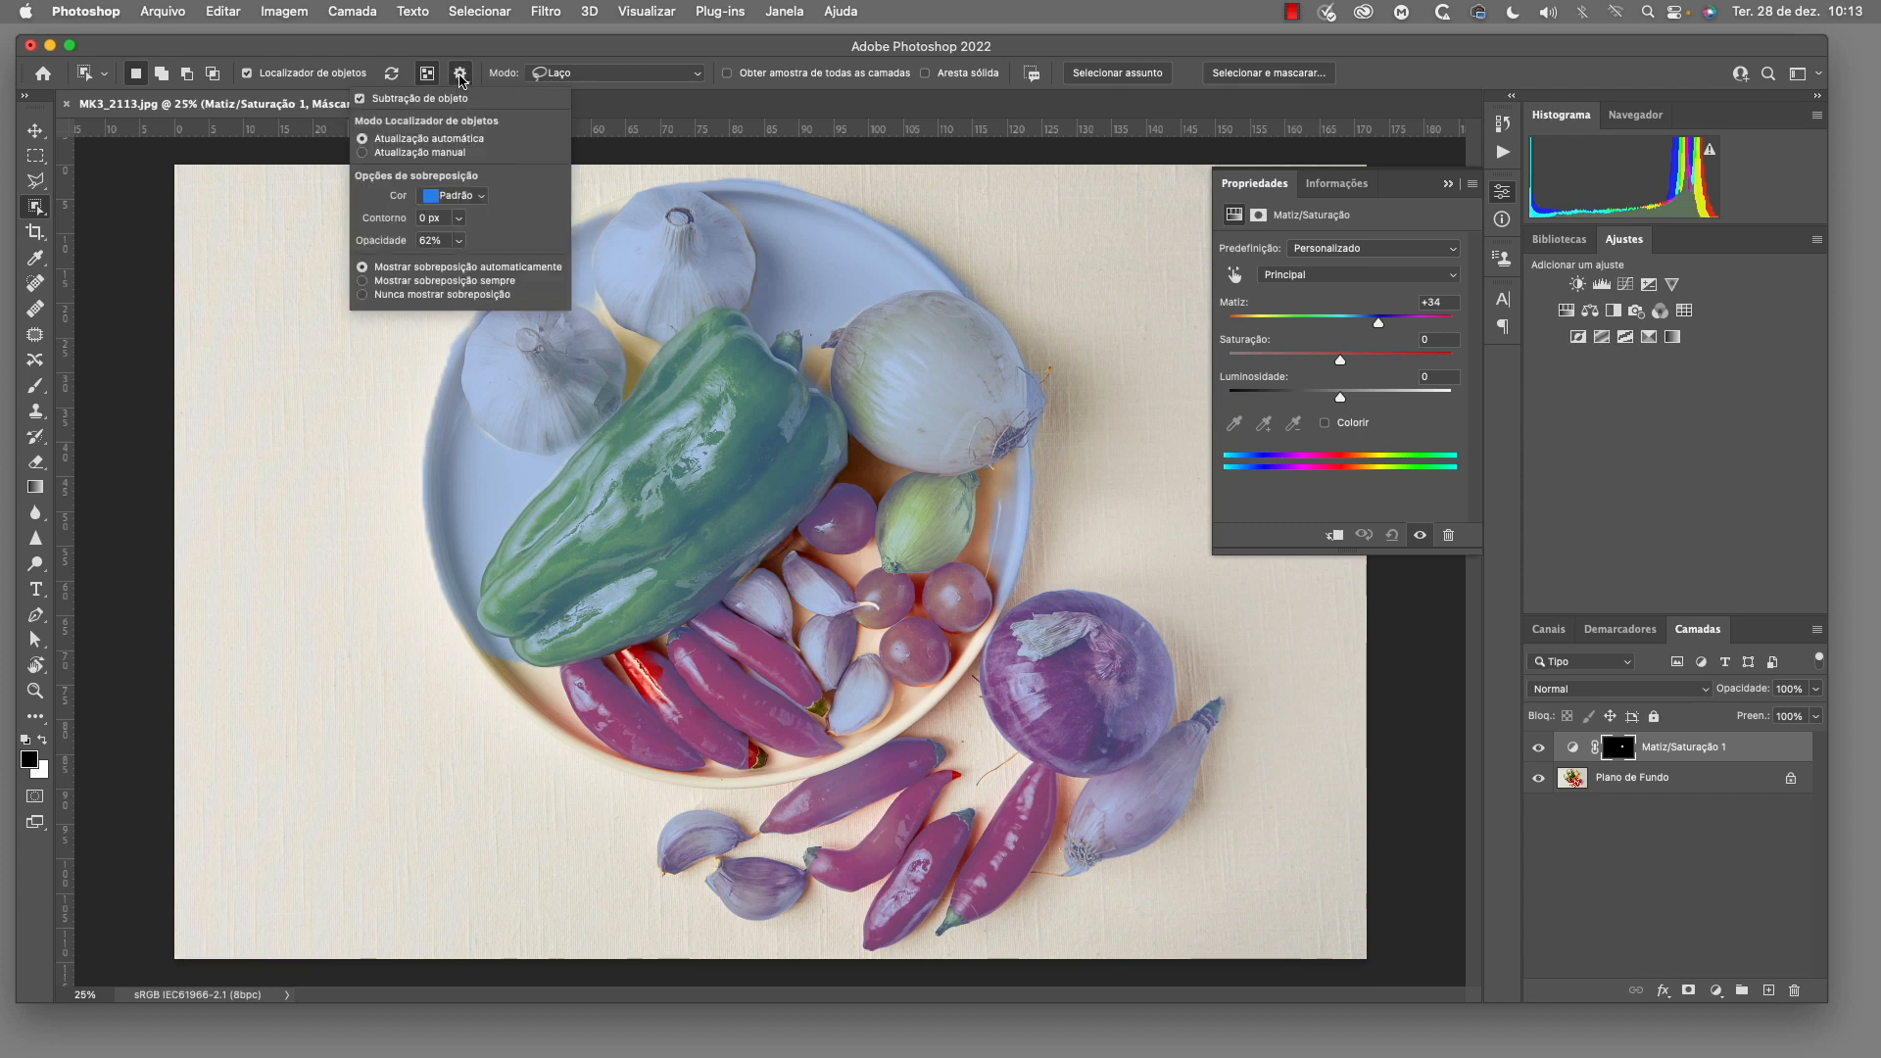
click(464, 45)
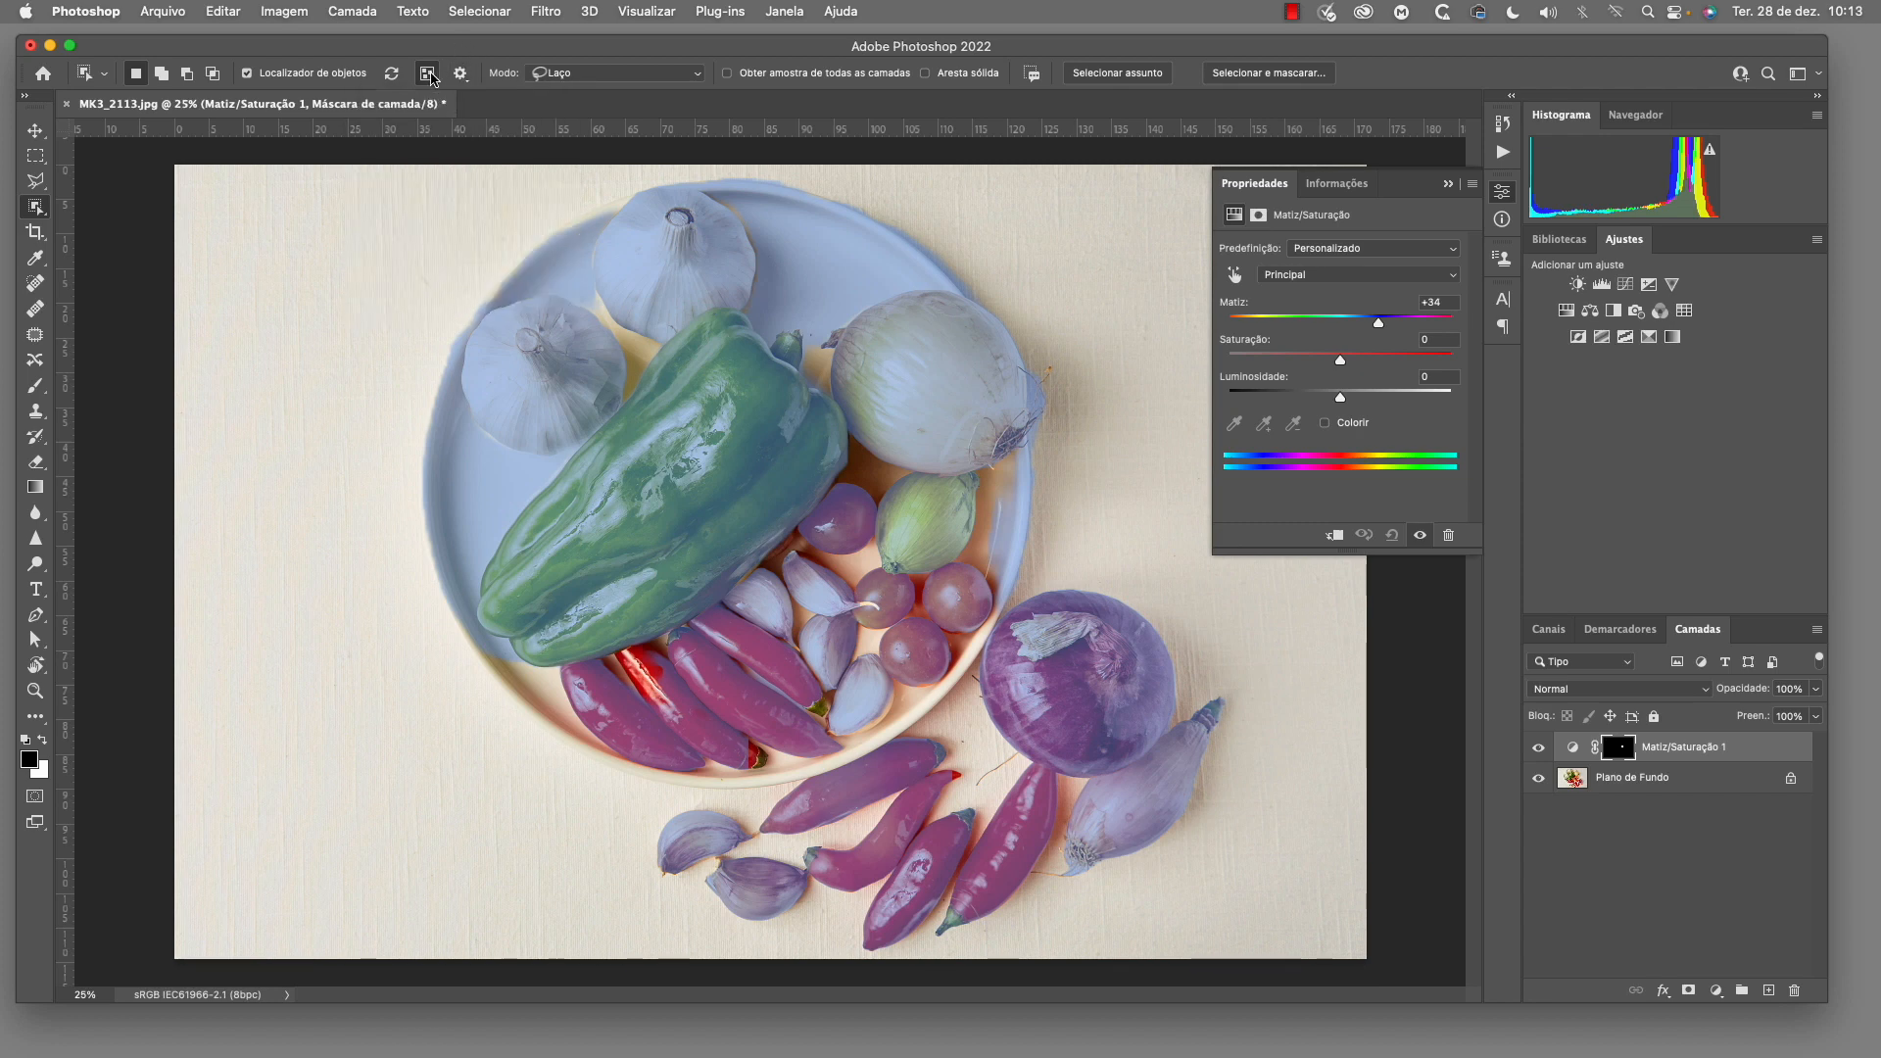
click(431, 74)
Set the object finder's overlay color to Índigo, trying Amarelo first
click(461, 75)
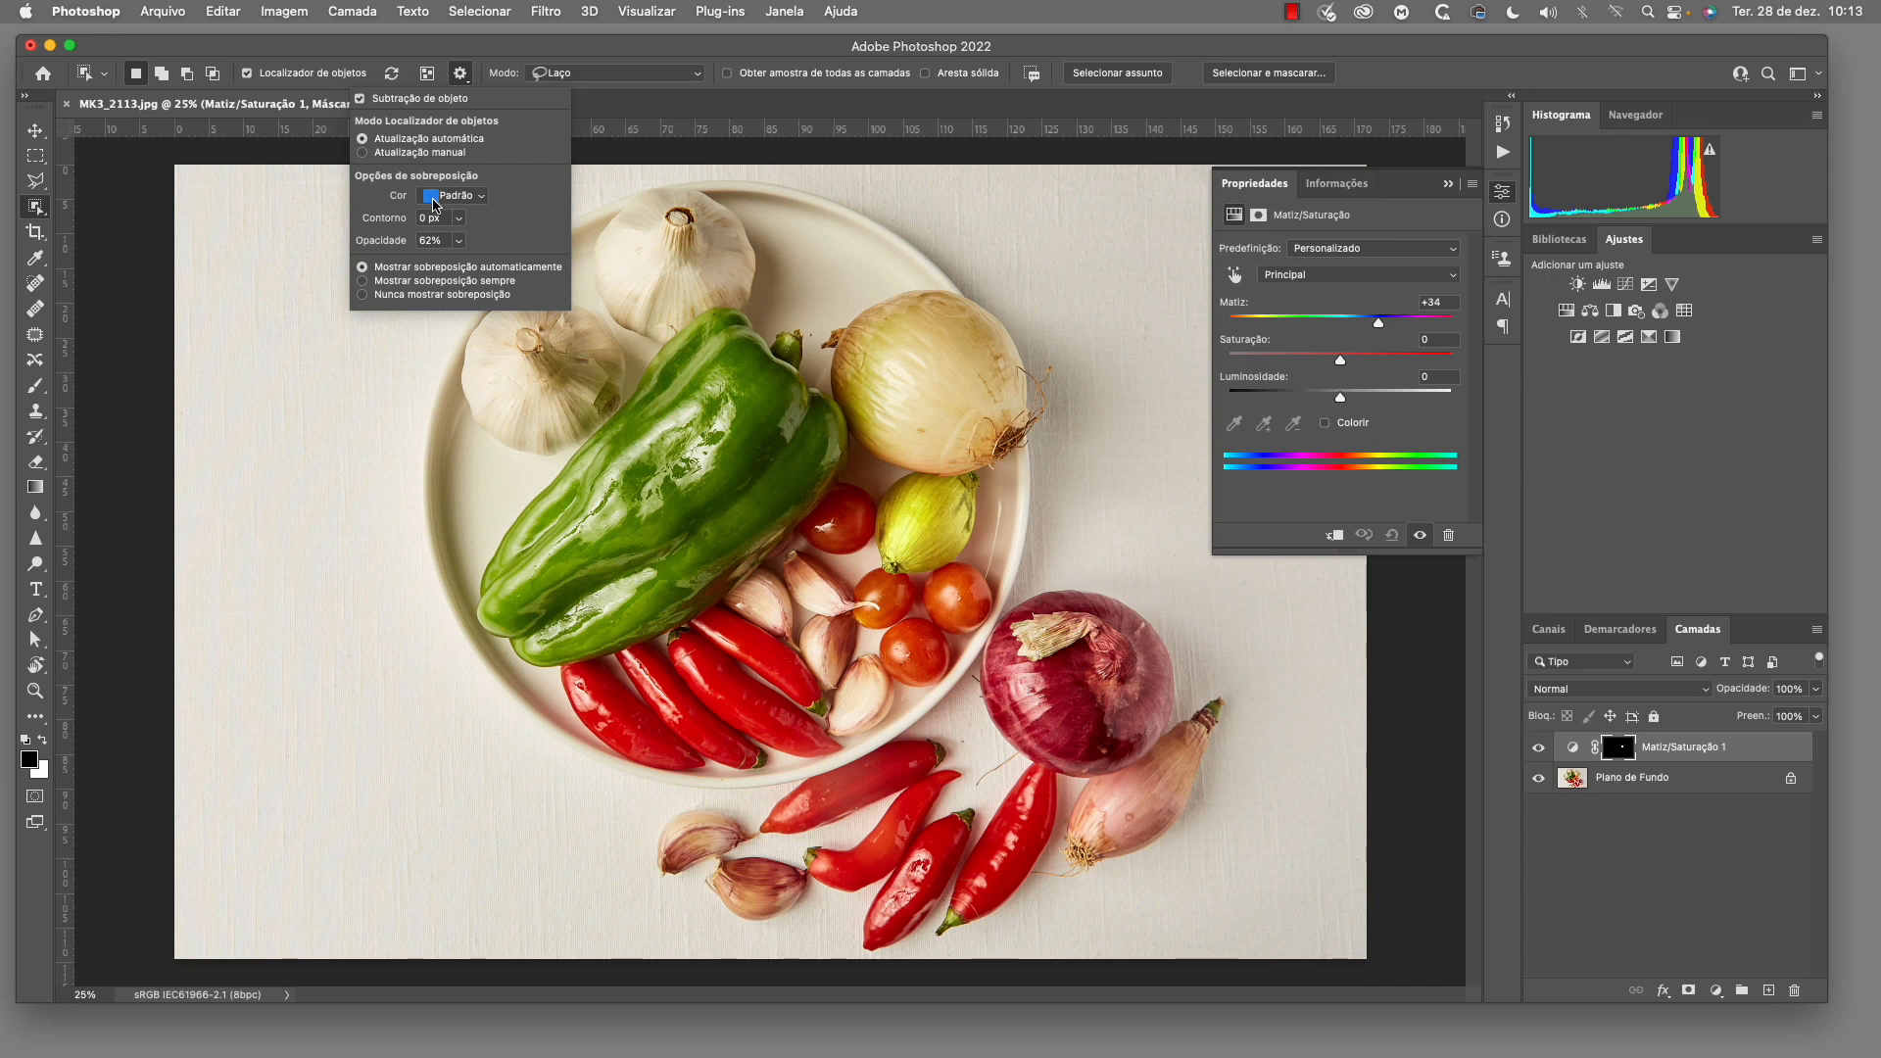
click(432, 197)
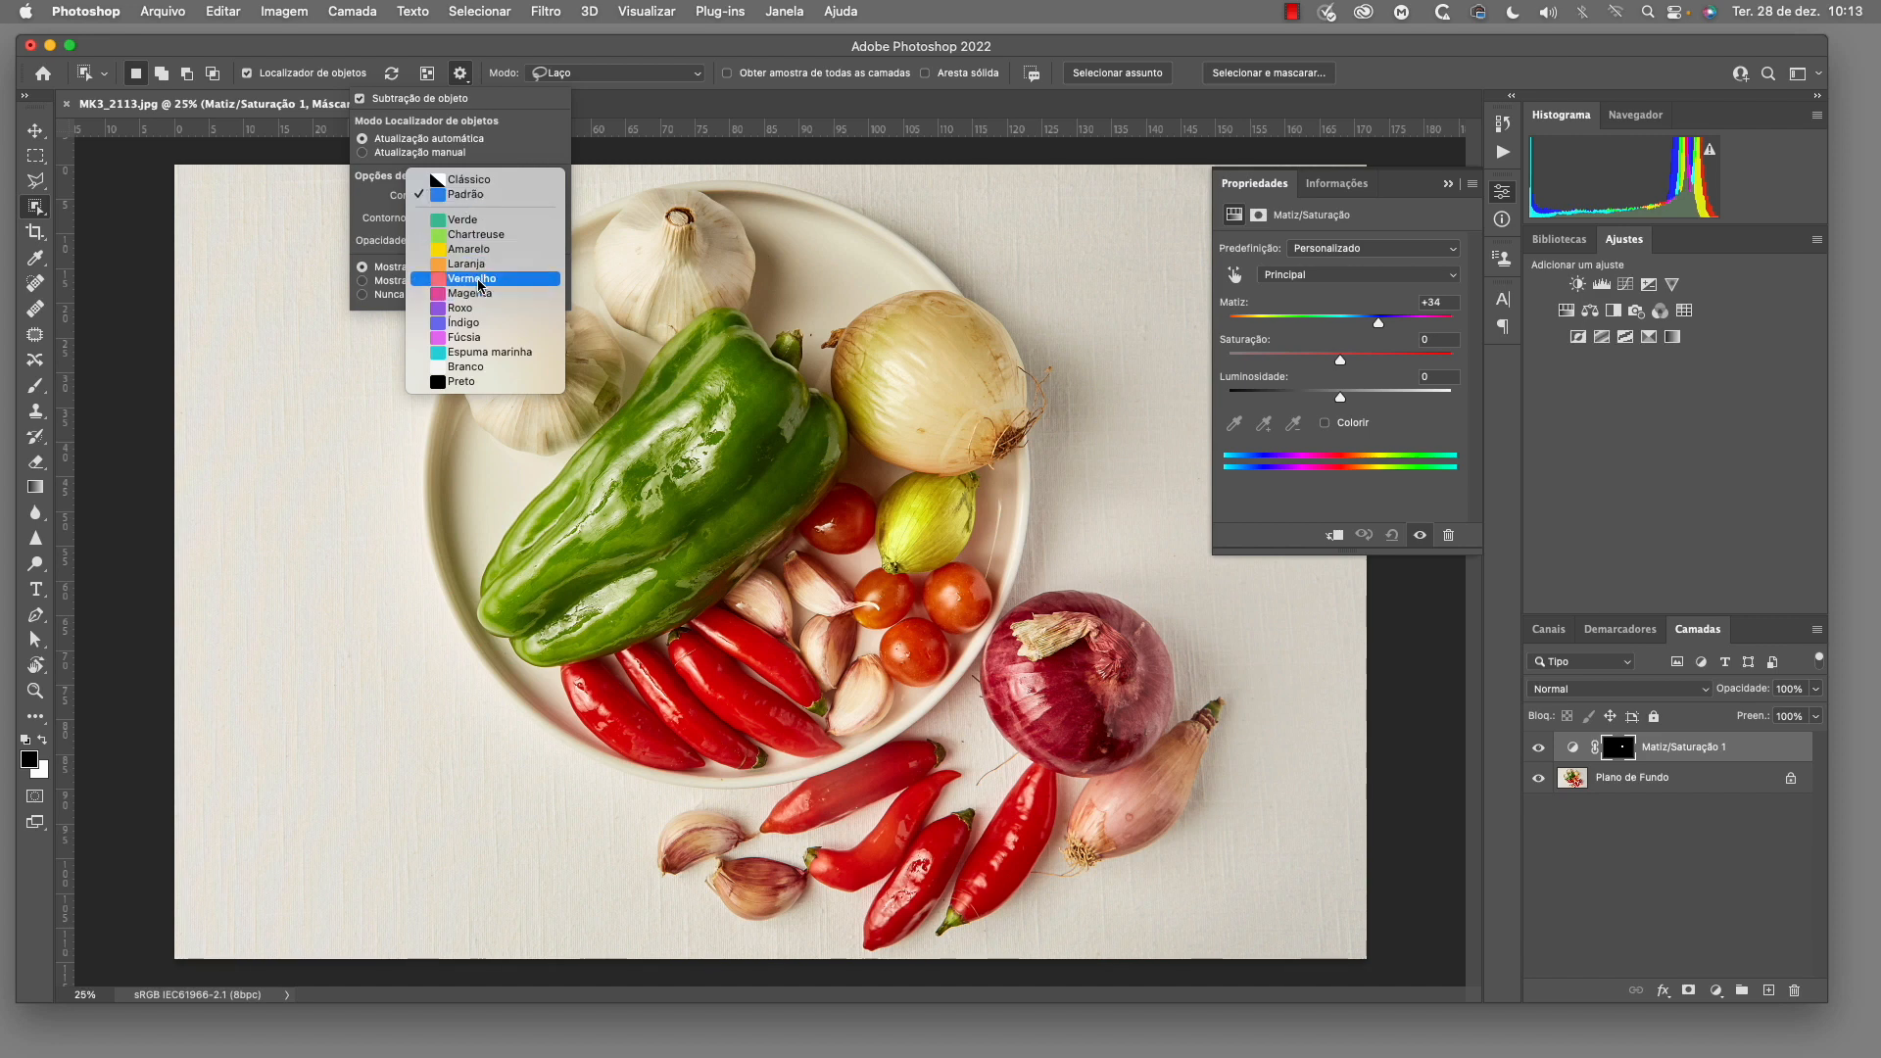
click(479, 250)
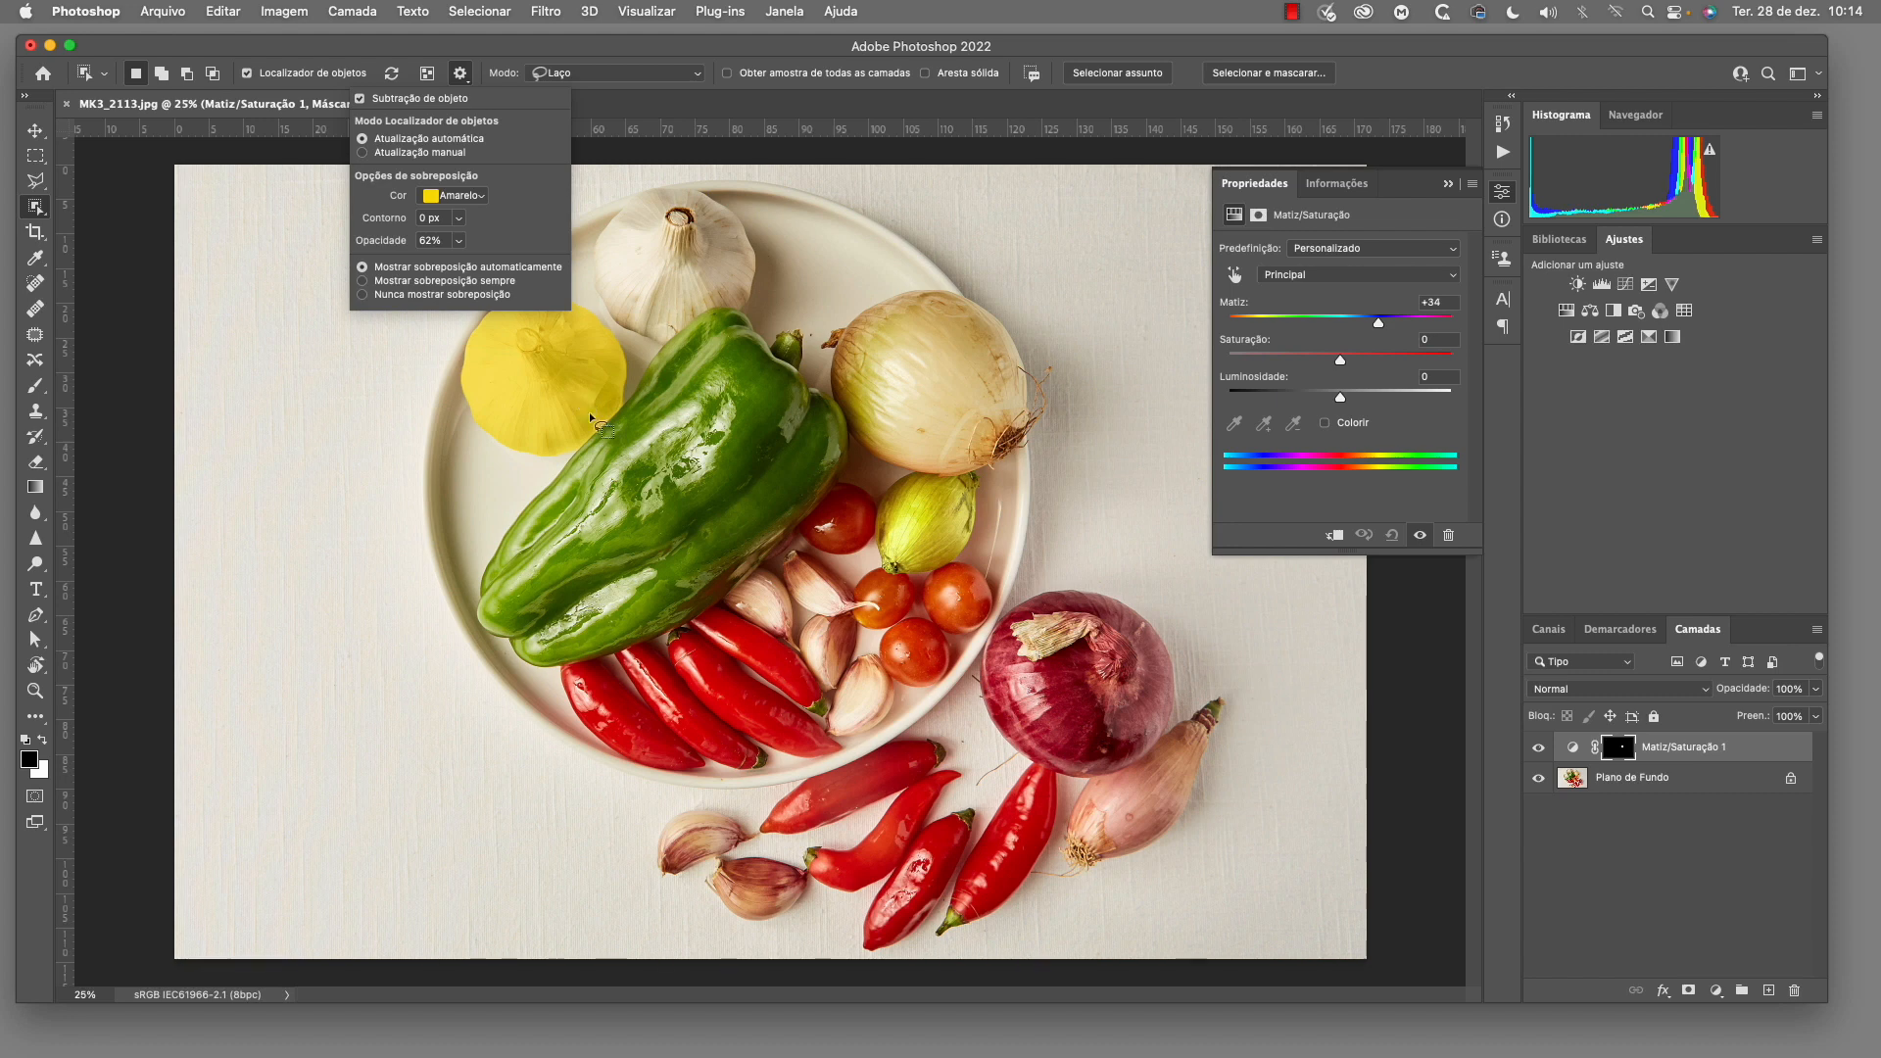
click(447, 198)
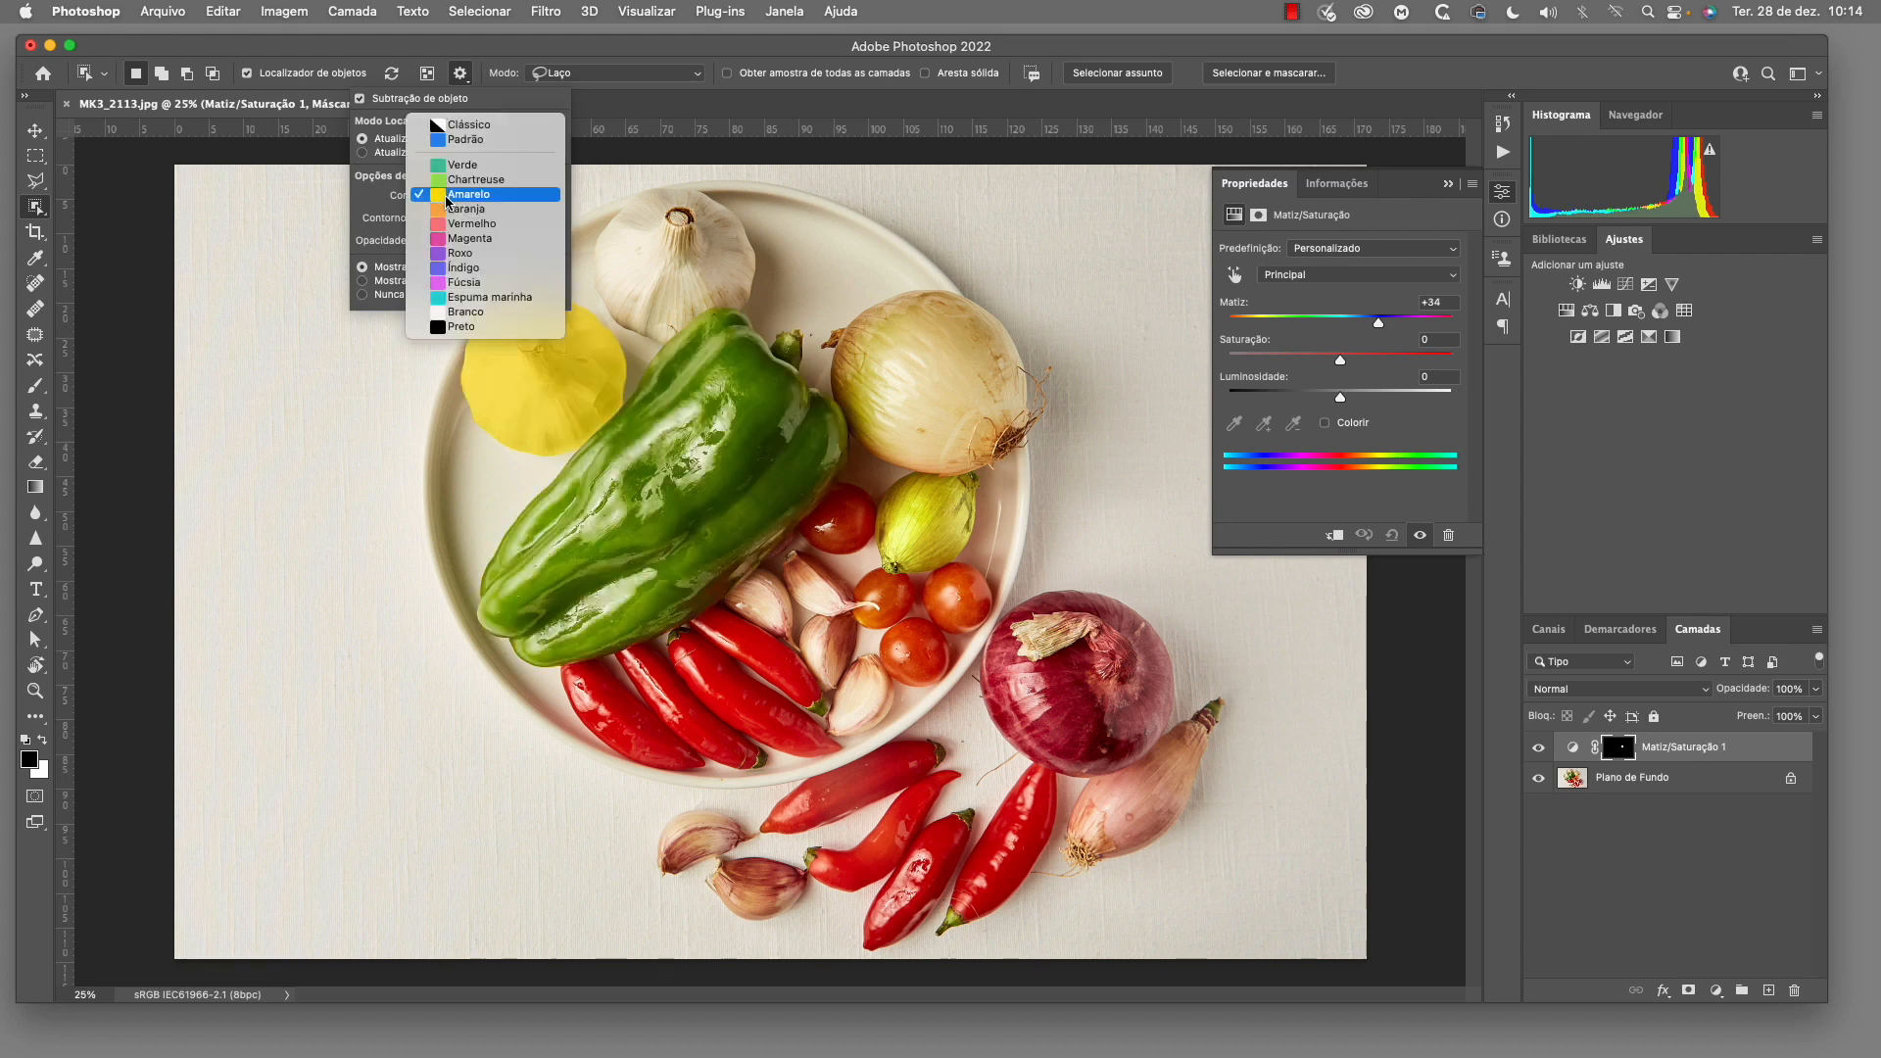
click(460, 267)
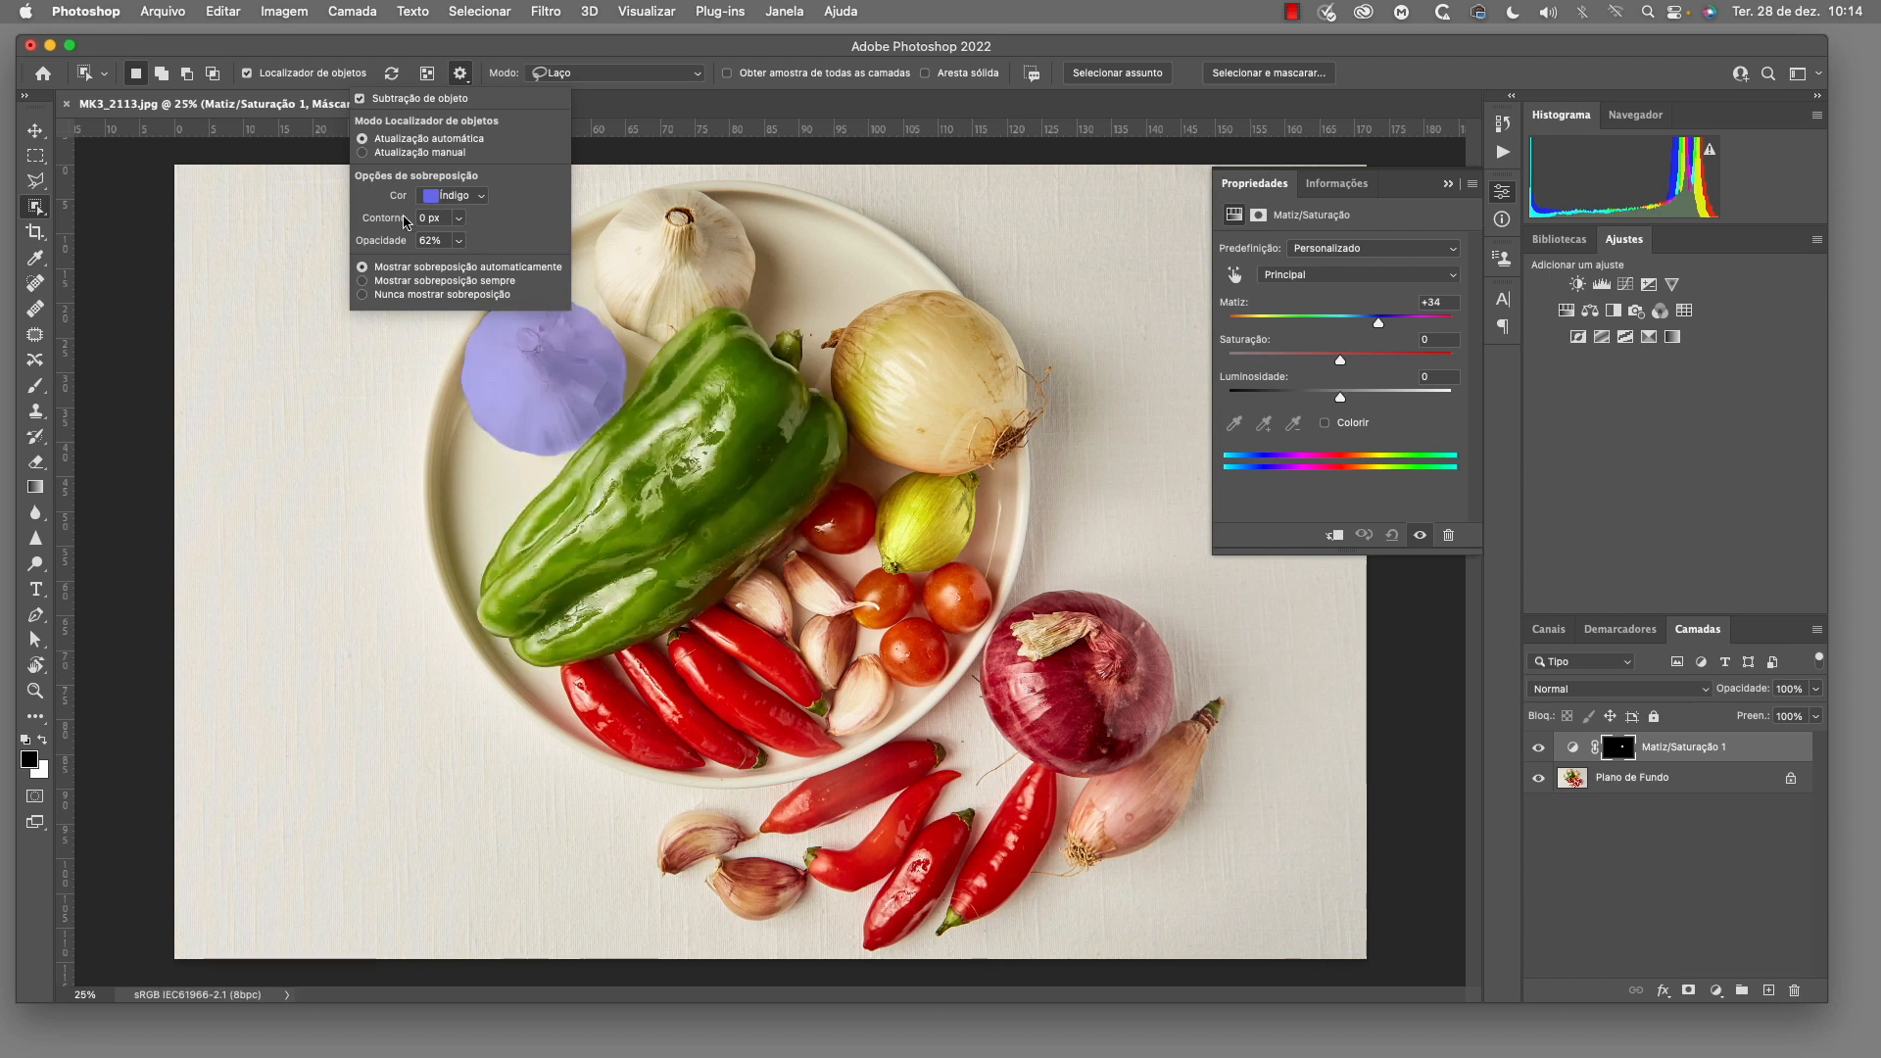
Try an overlay outline of about 26 px and return it to 0 px
click(458, 241)
drag(459, 241, 504, 243)
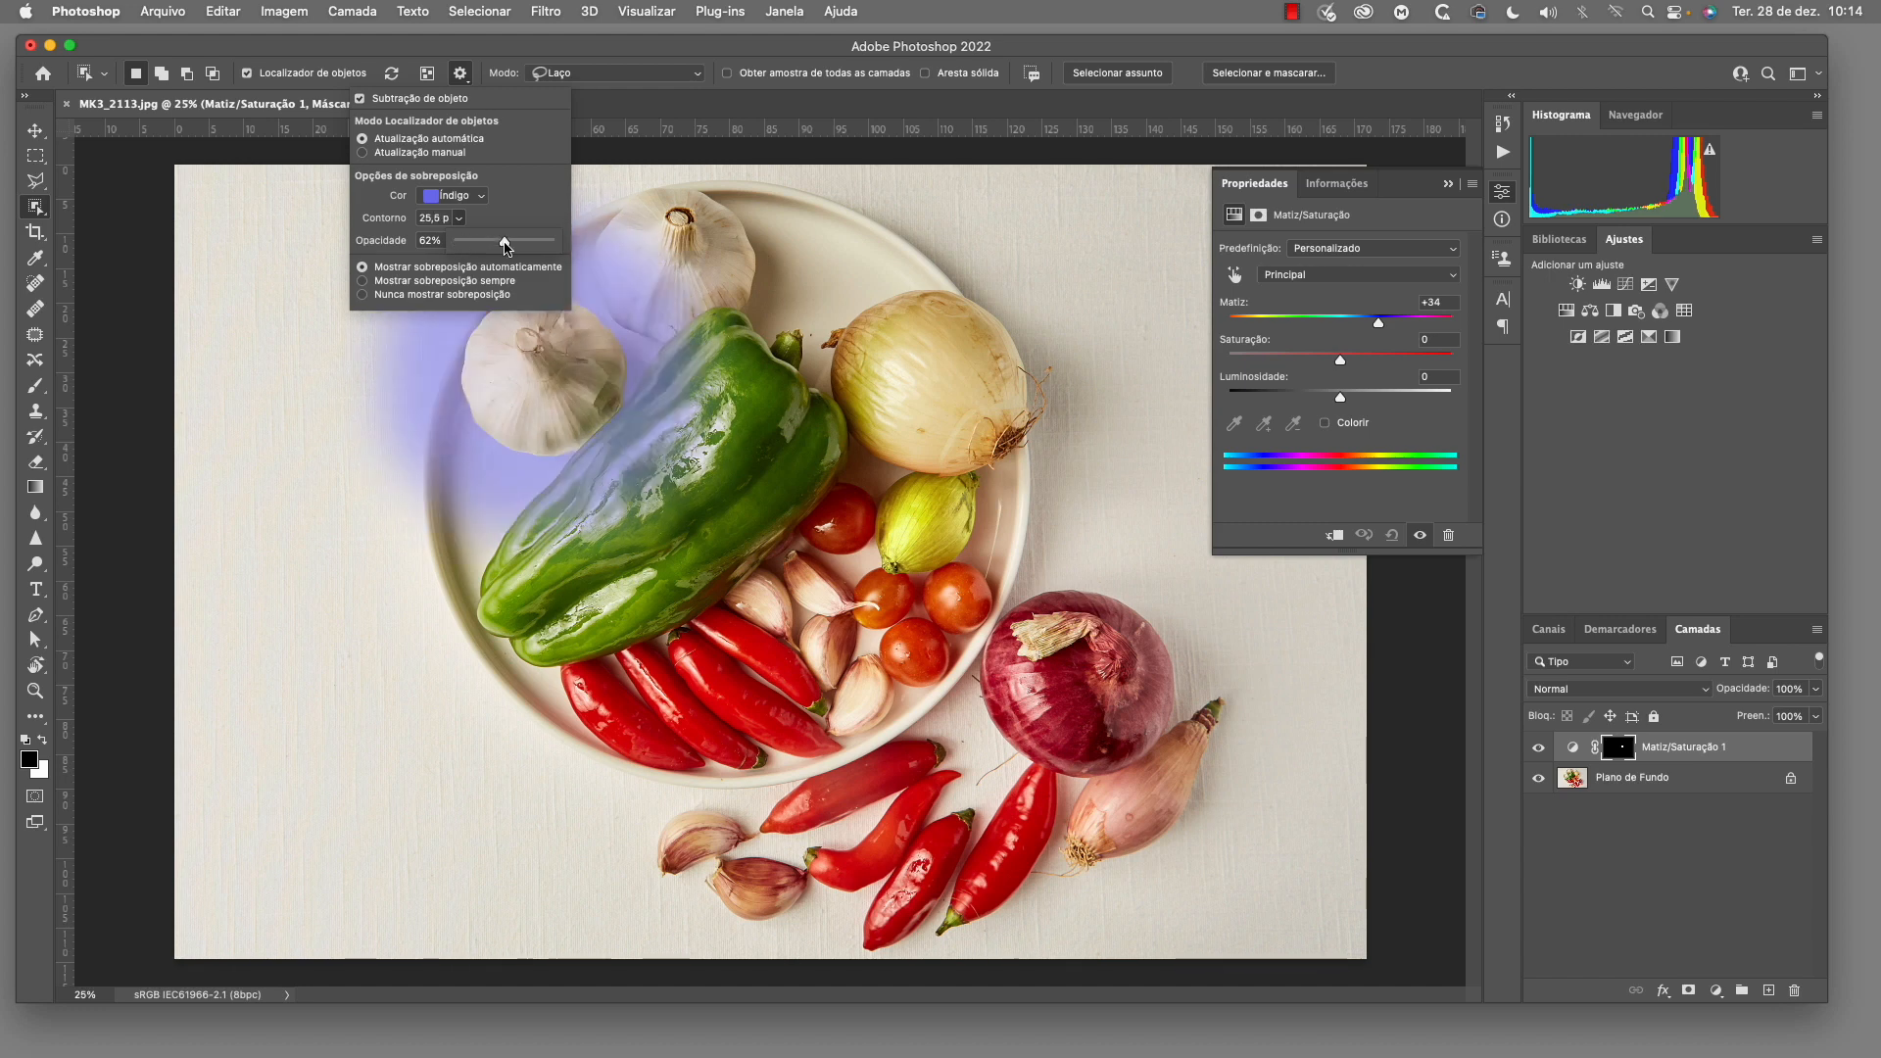
drag(502, 241, 443, 241)
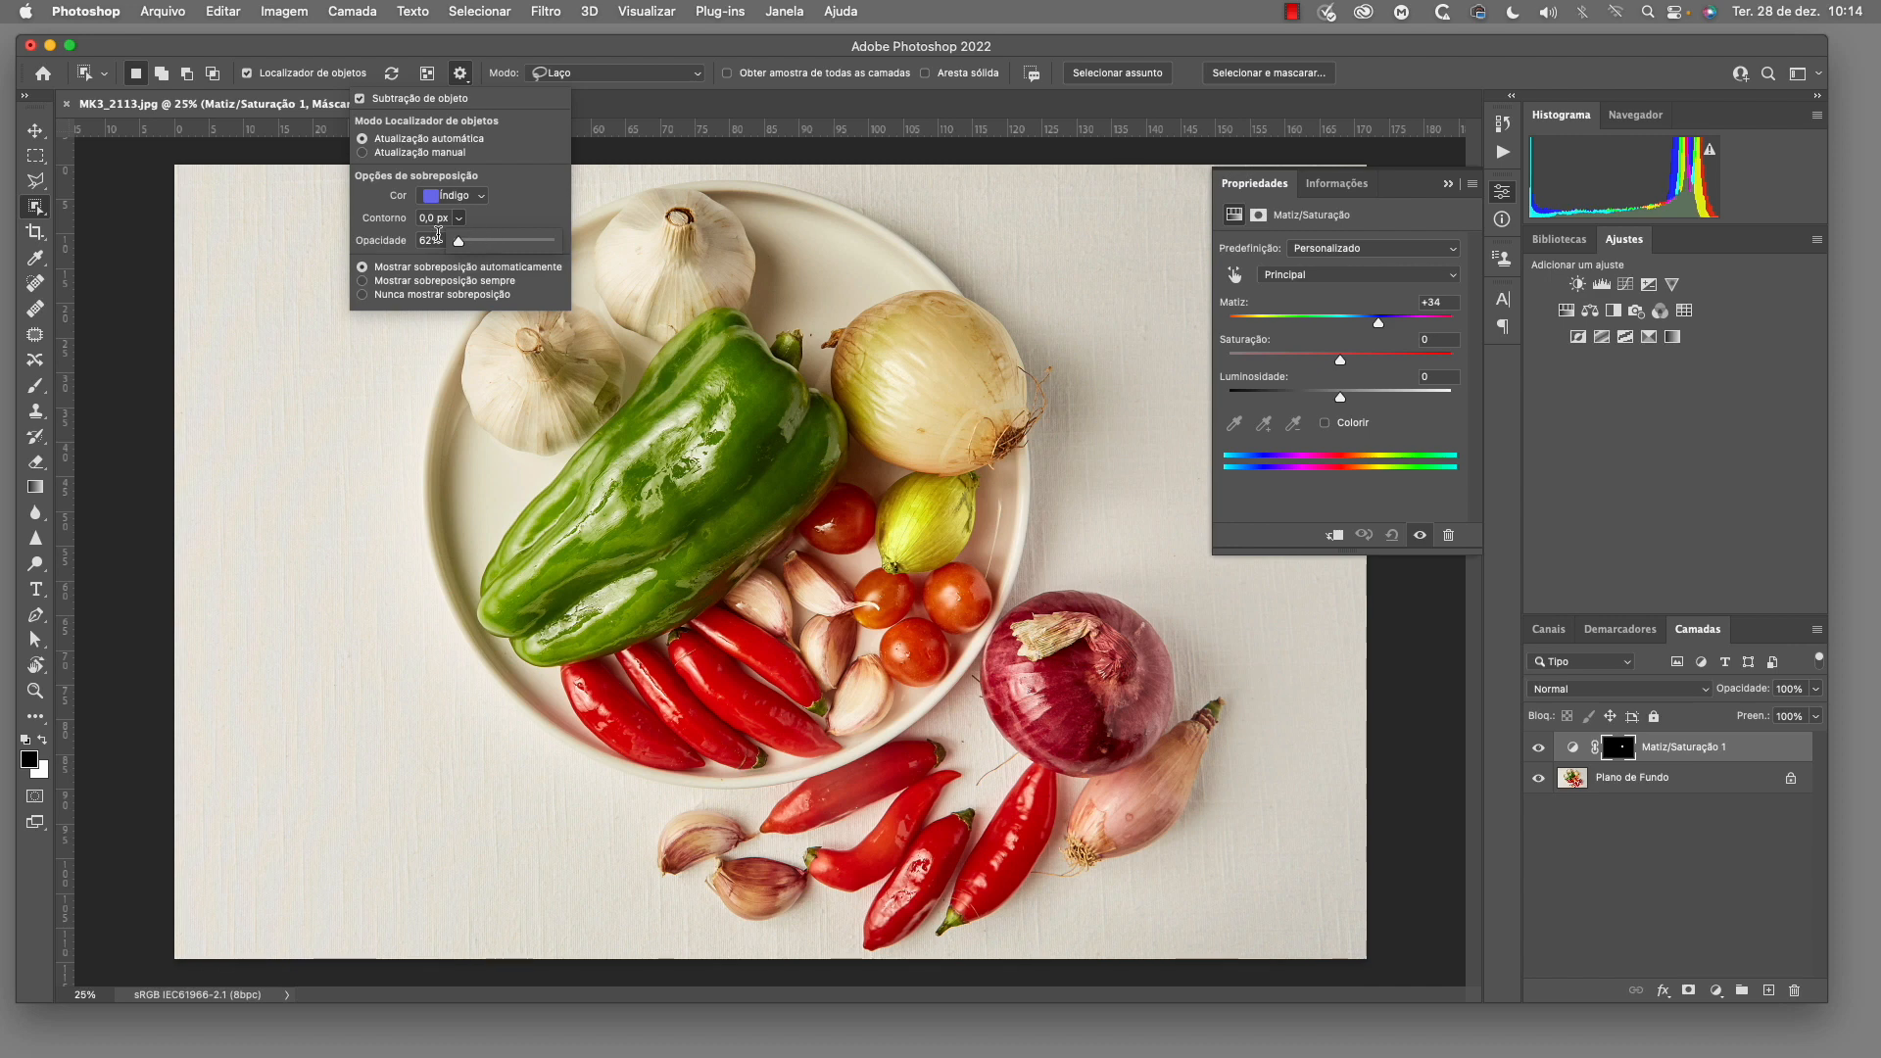
Set the object overlay opacity to 68%, trying 90% and 0% along the way, and select the upper garlic bulb
click(461, 244)
drag(457, 273, 487, 274)
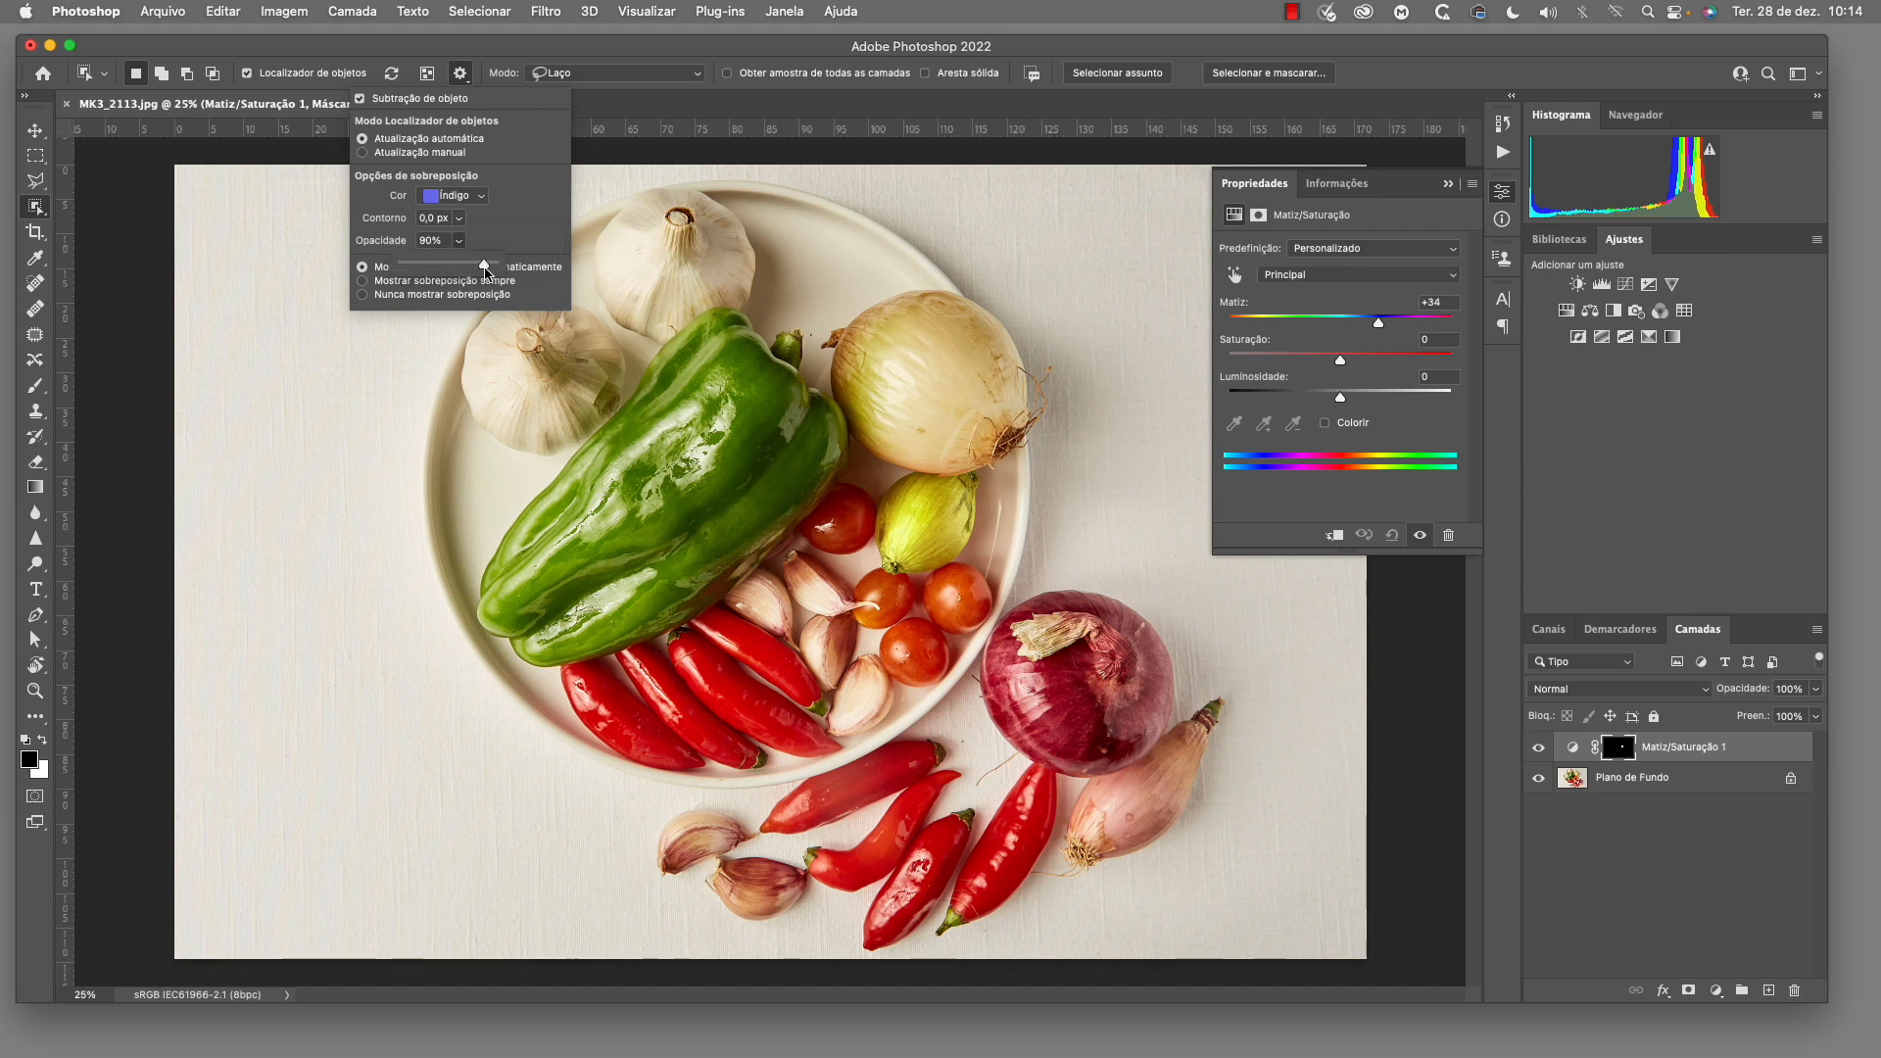
drag(484, 269, 403, 268)
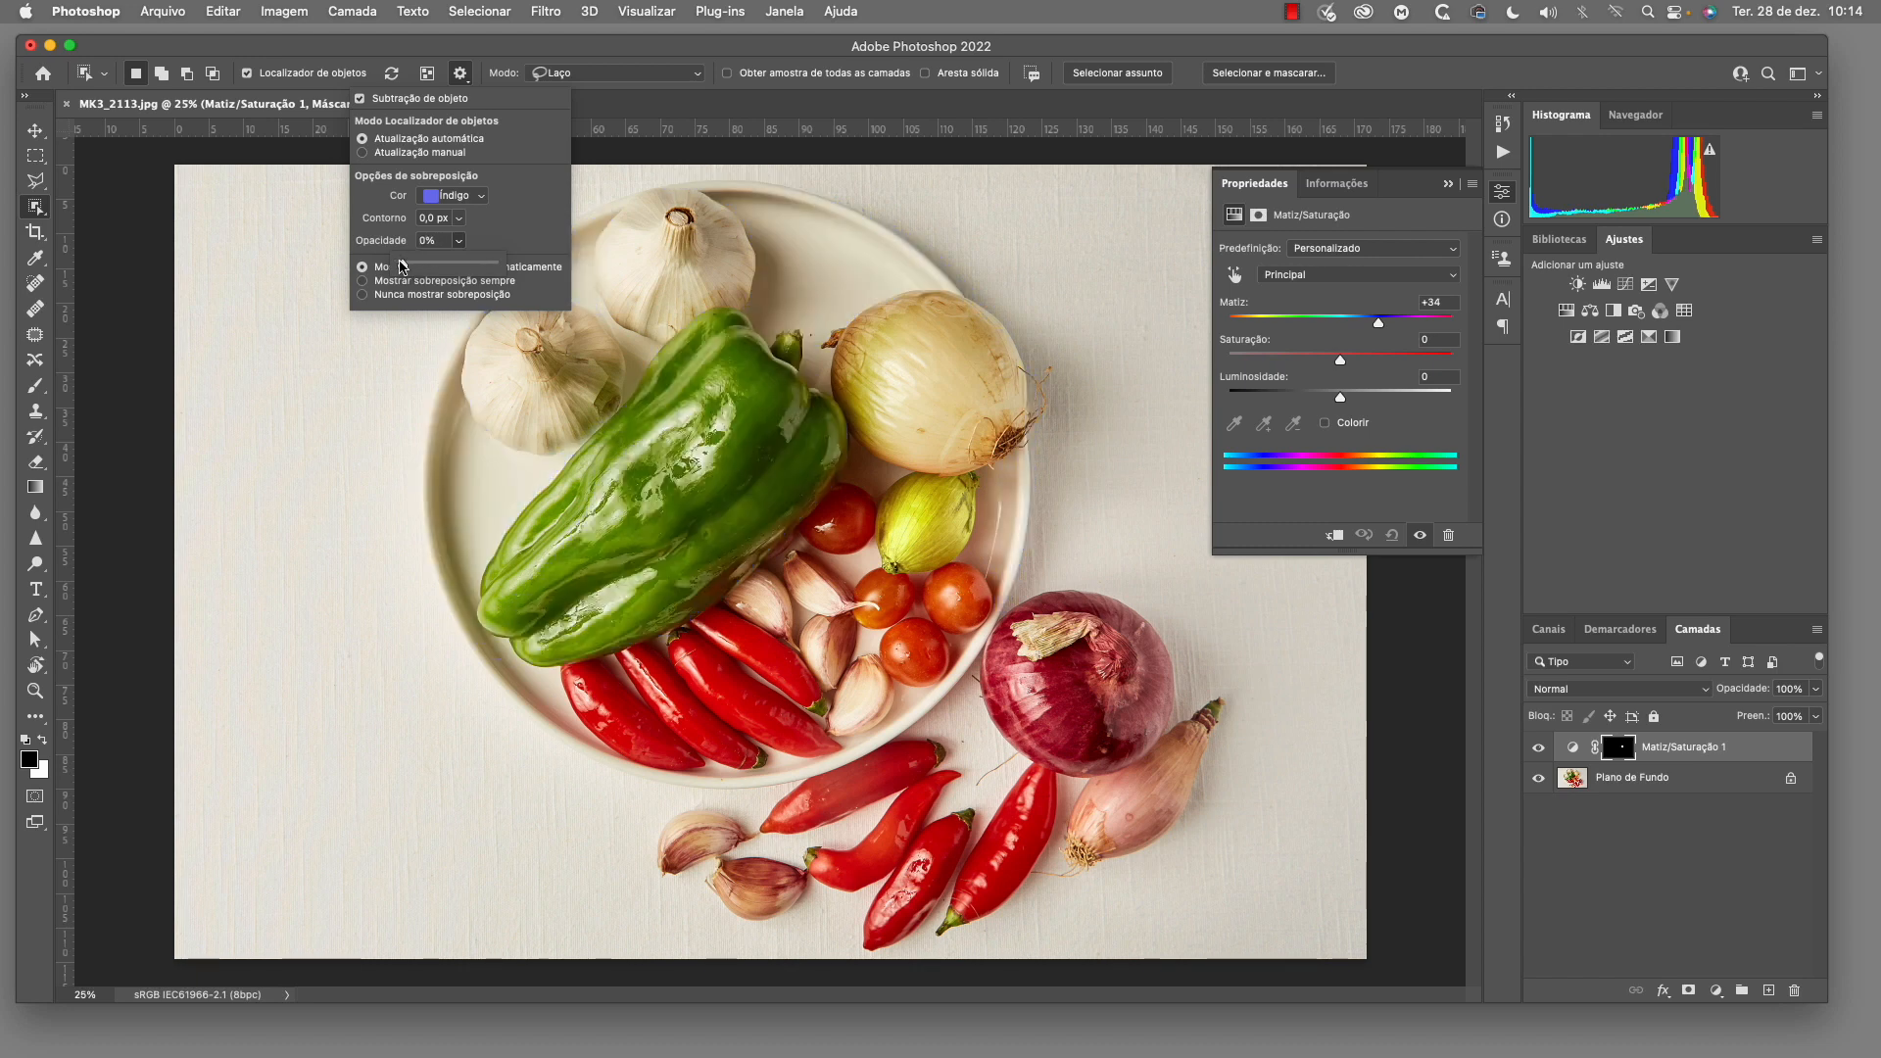
click(684, 268)
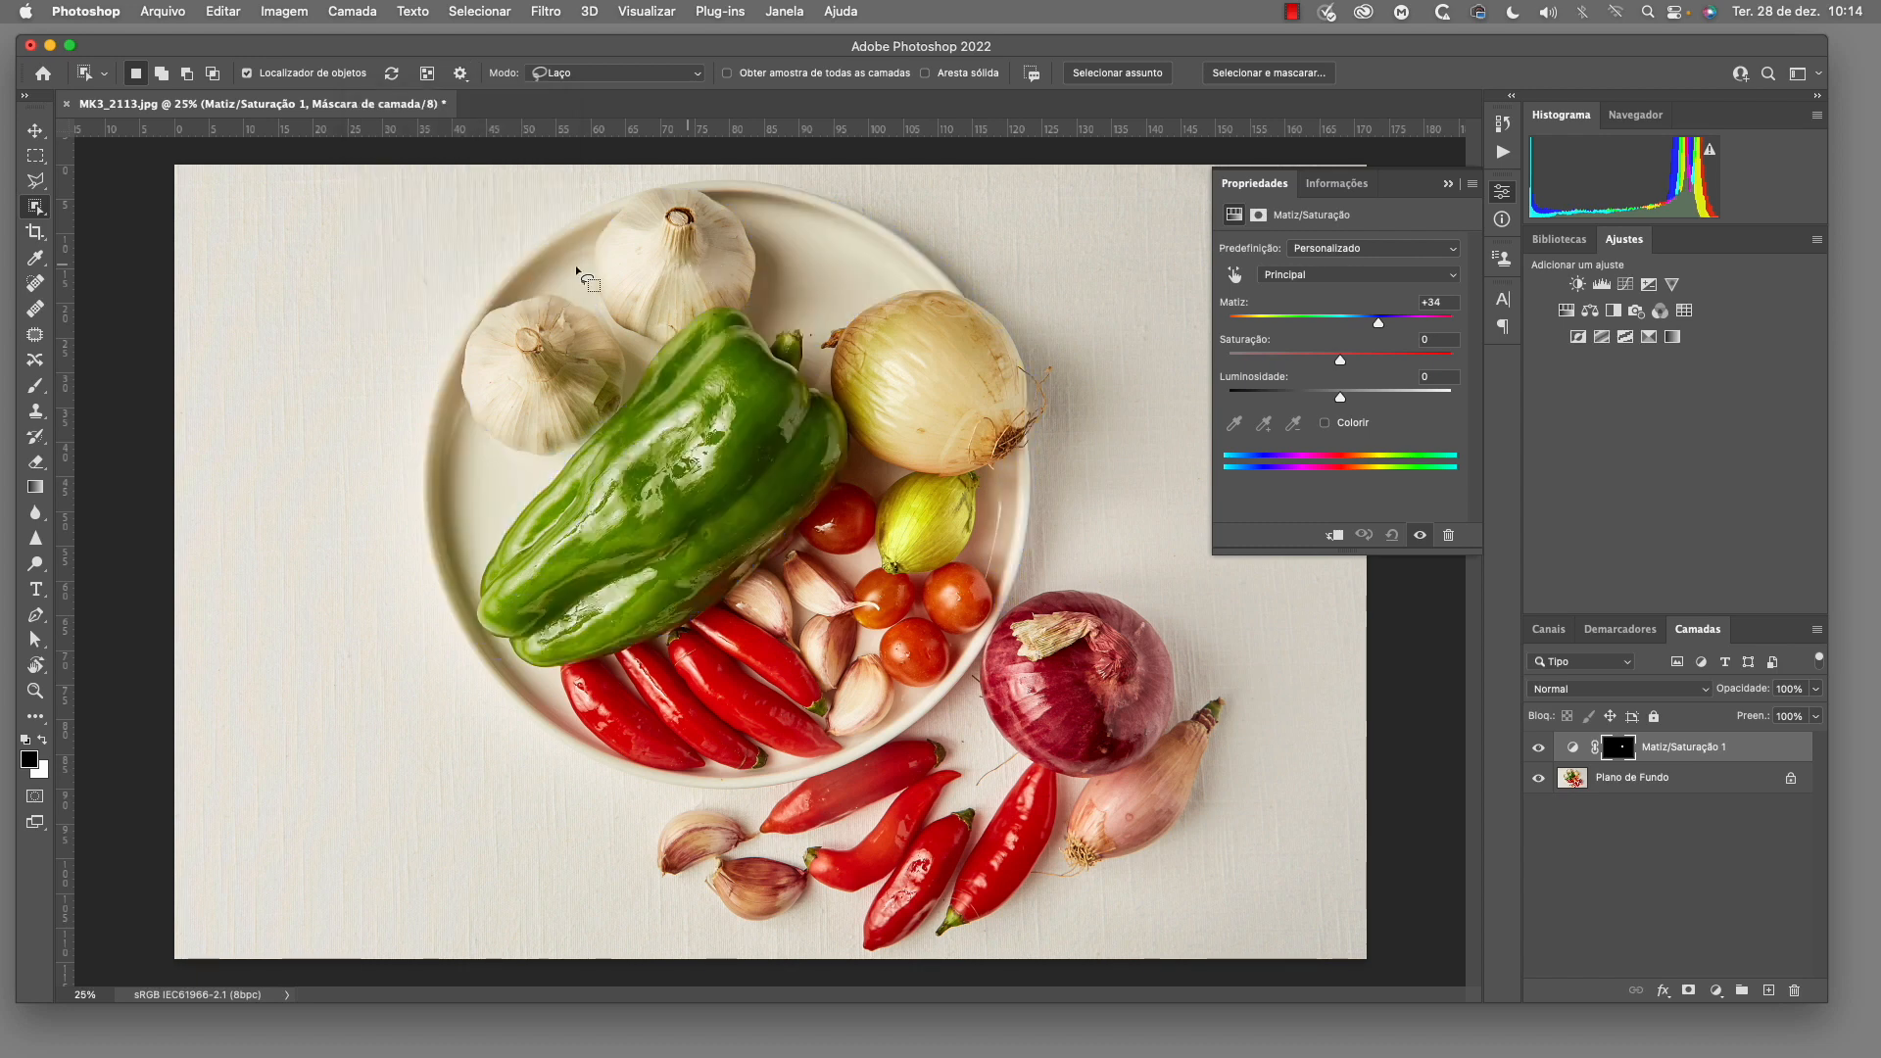
click(461, 75)
click(457, 241)
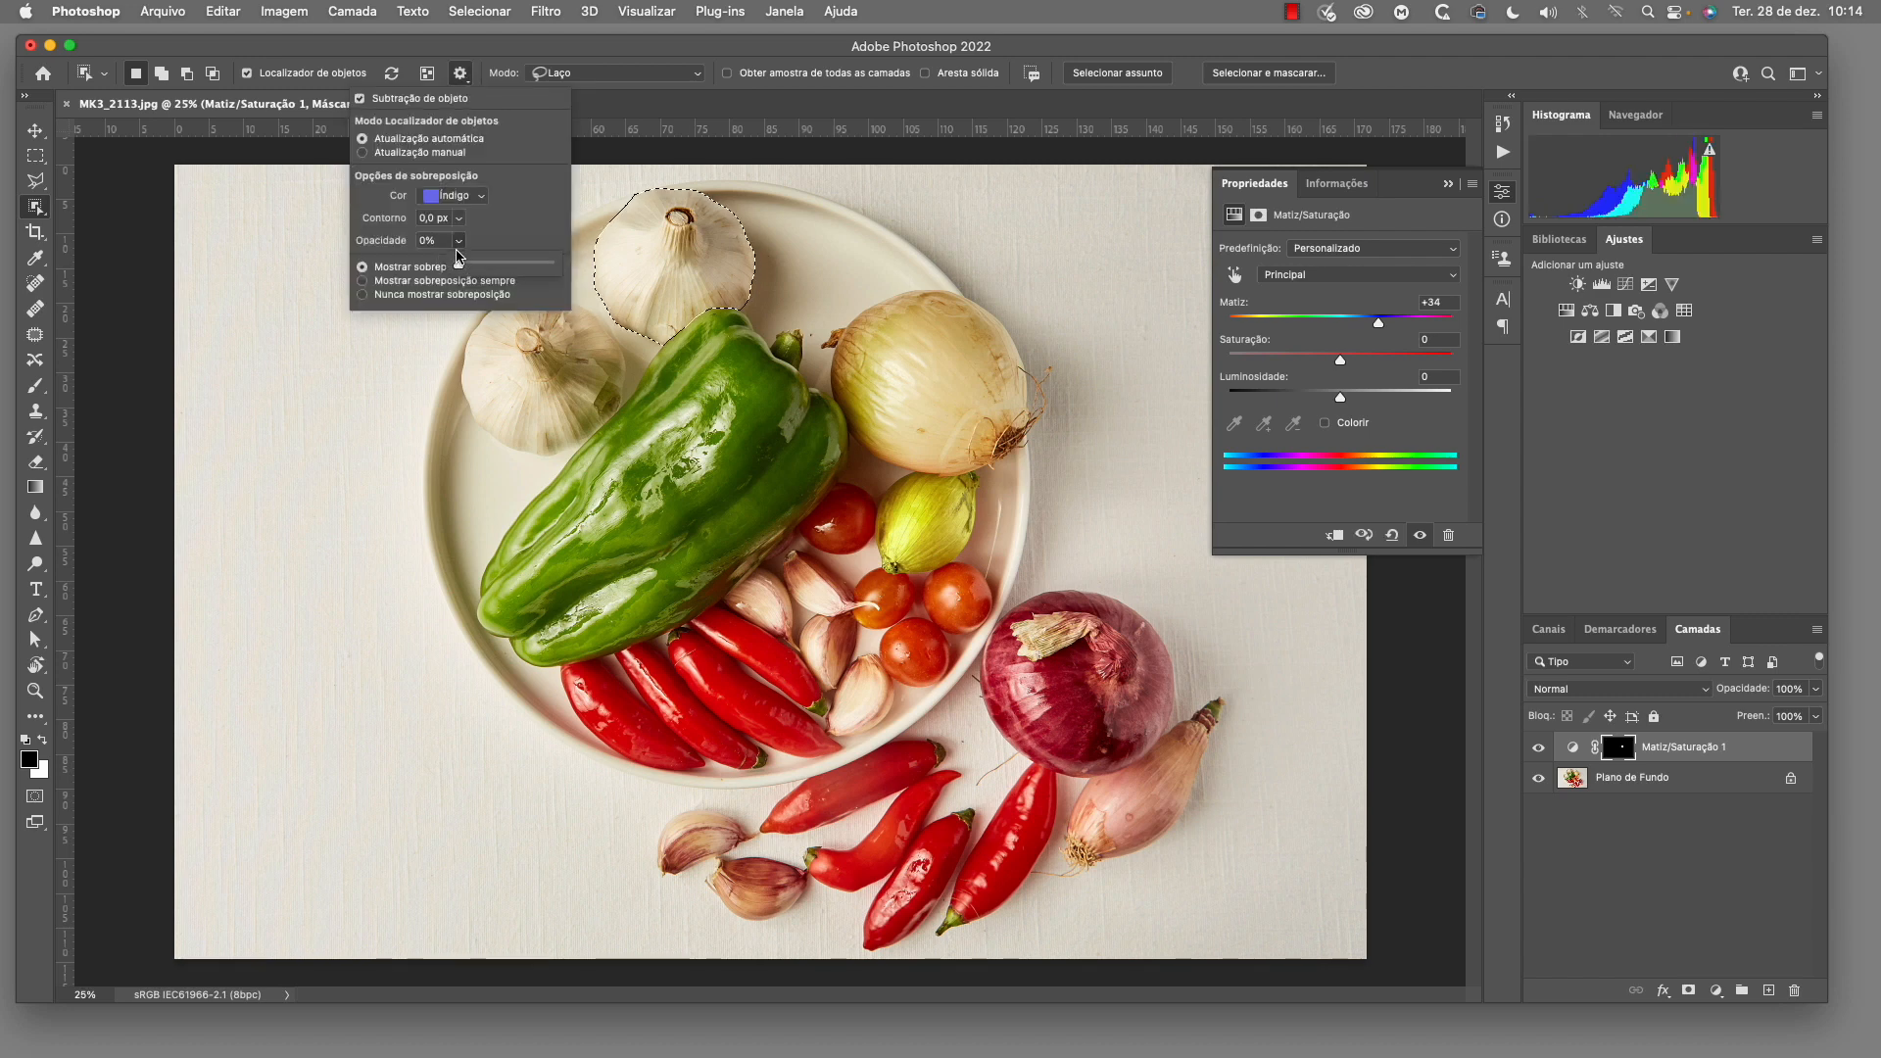
drag(460, 268, 520, 264)
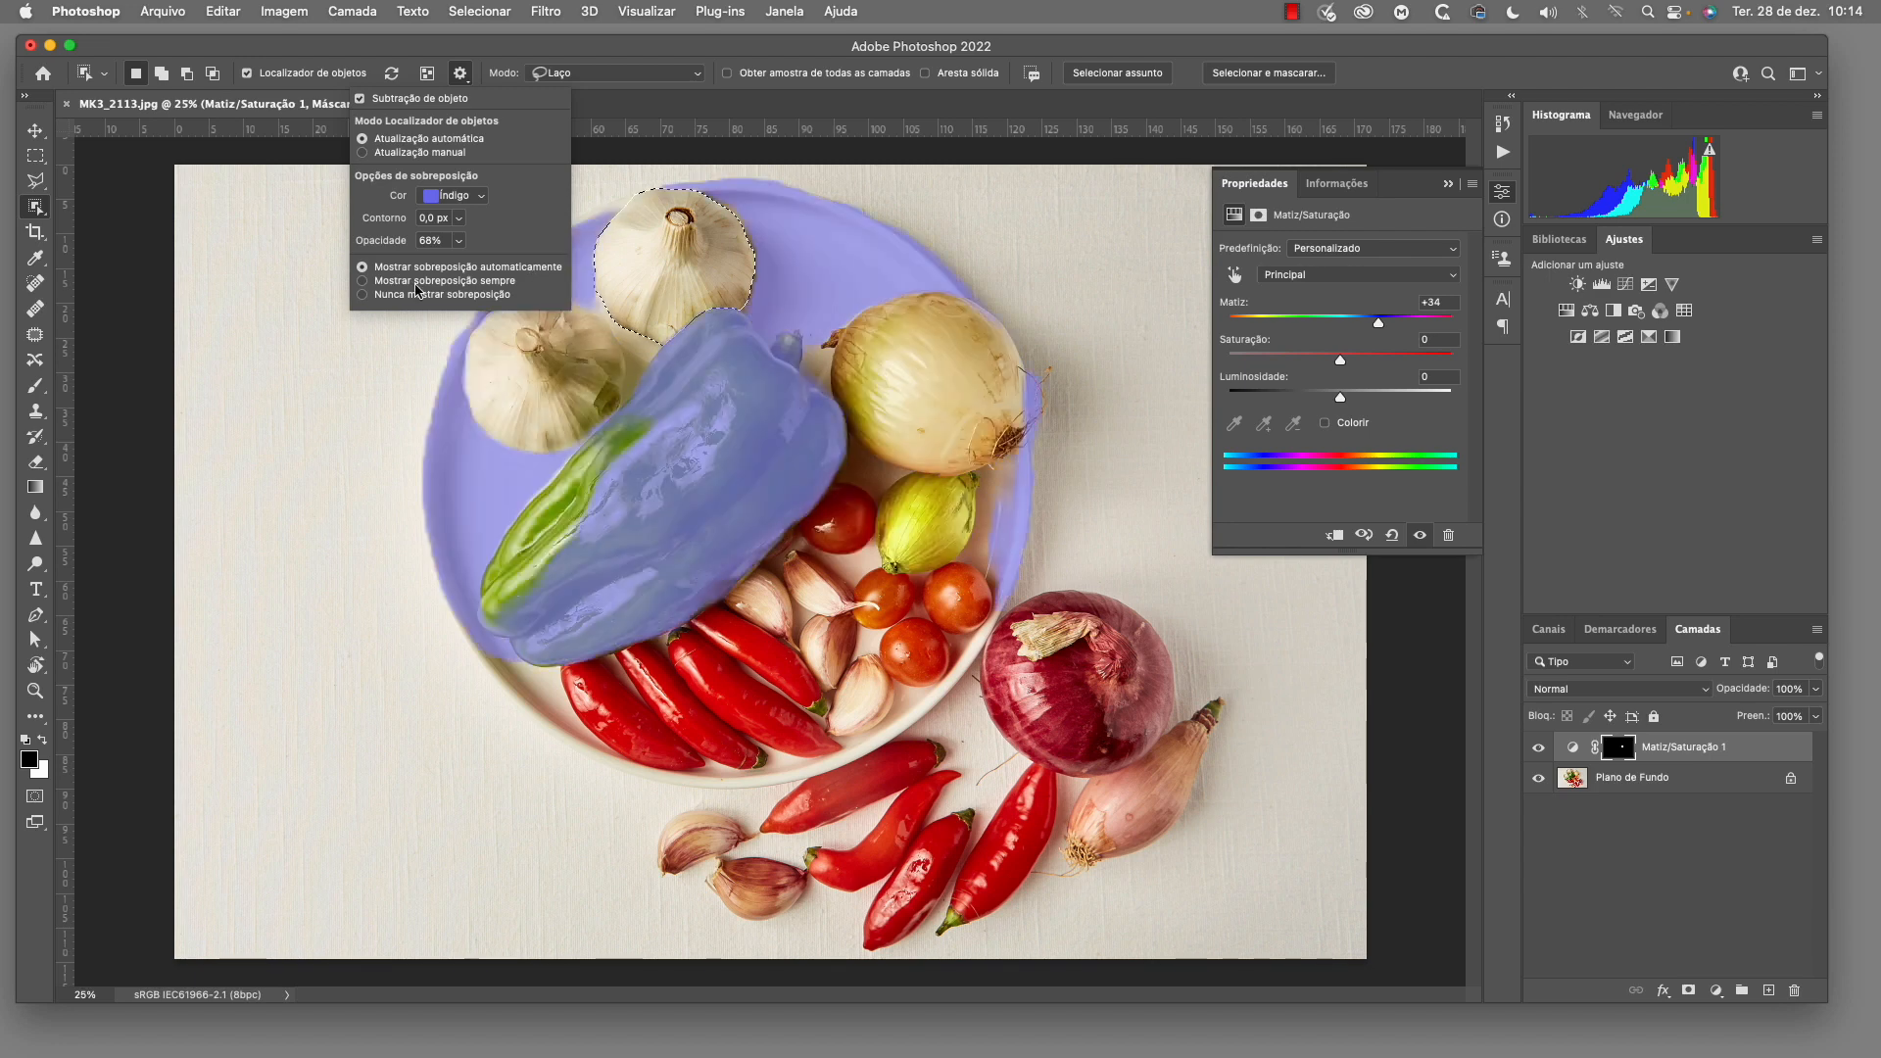
Try always showing and never showing the object overlay, and restore Mostrar sobreposição automaticamente
click(363, 282)
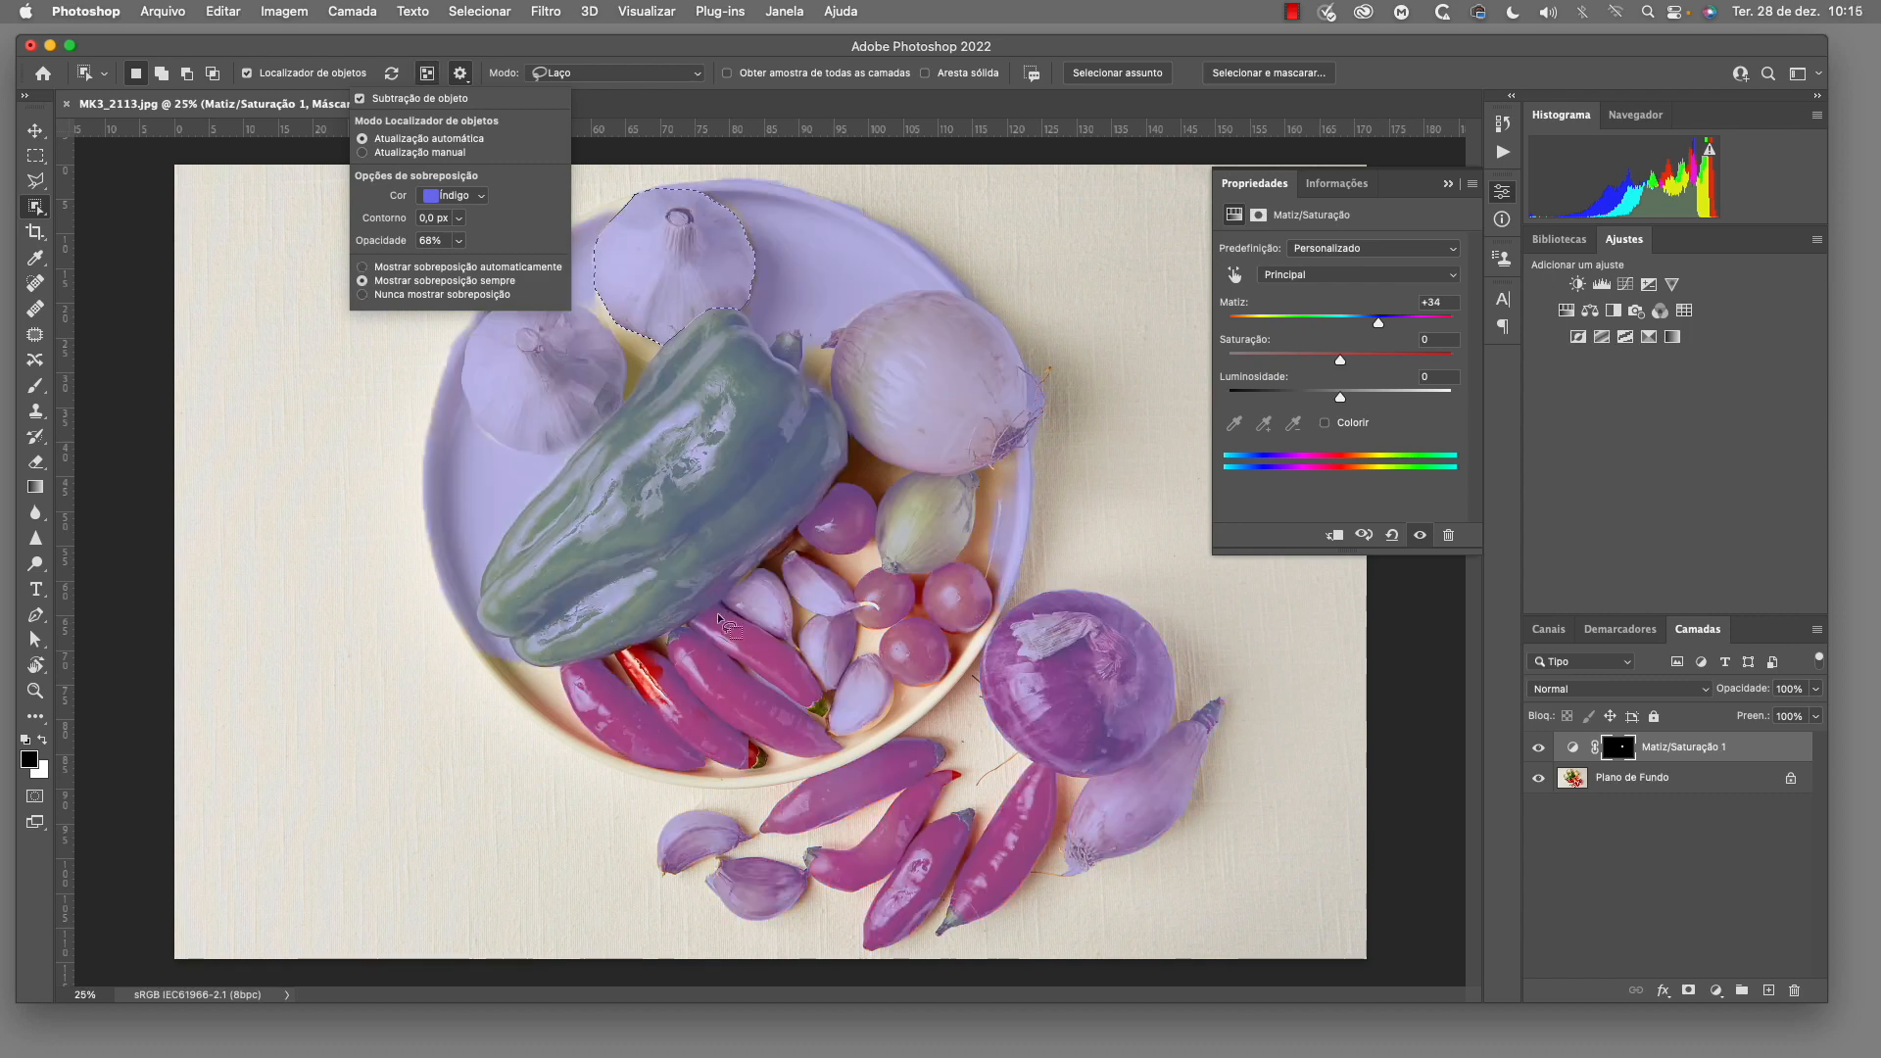
click(380, 295)
click(362, 266)
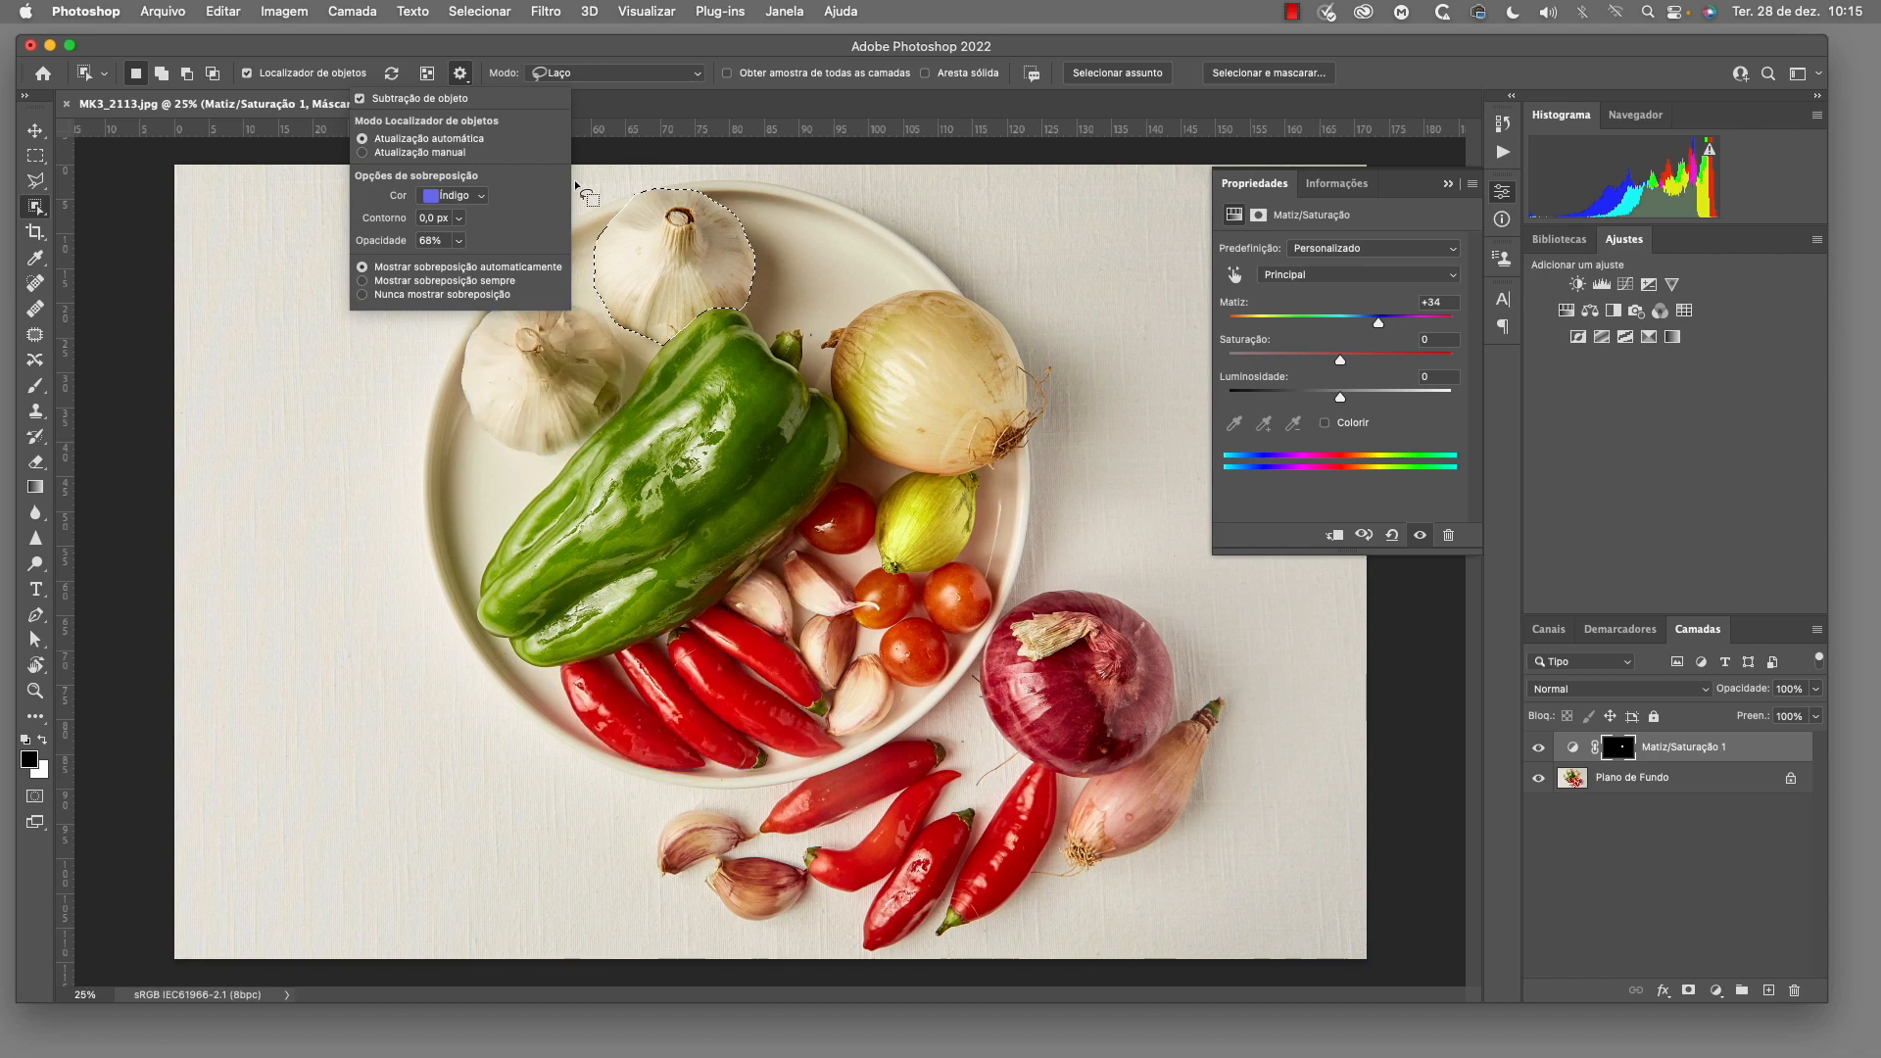
click(526, 45)
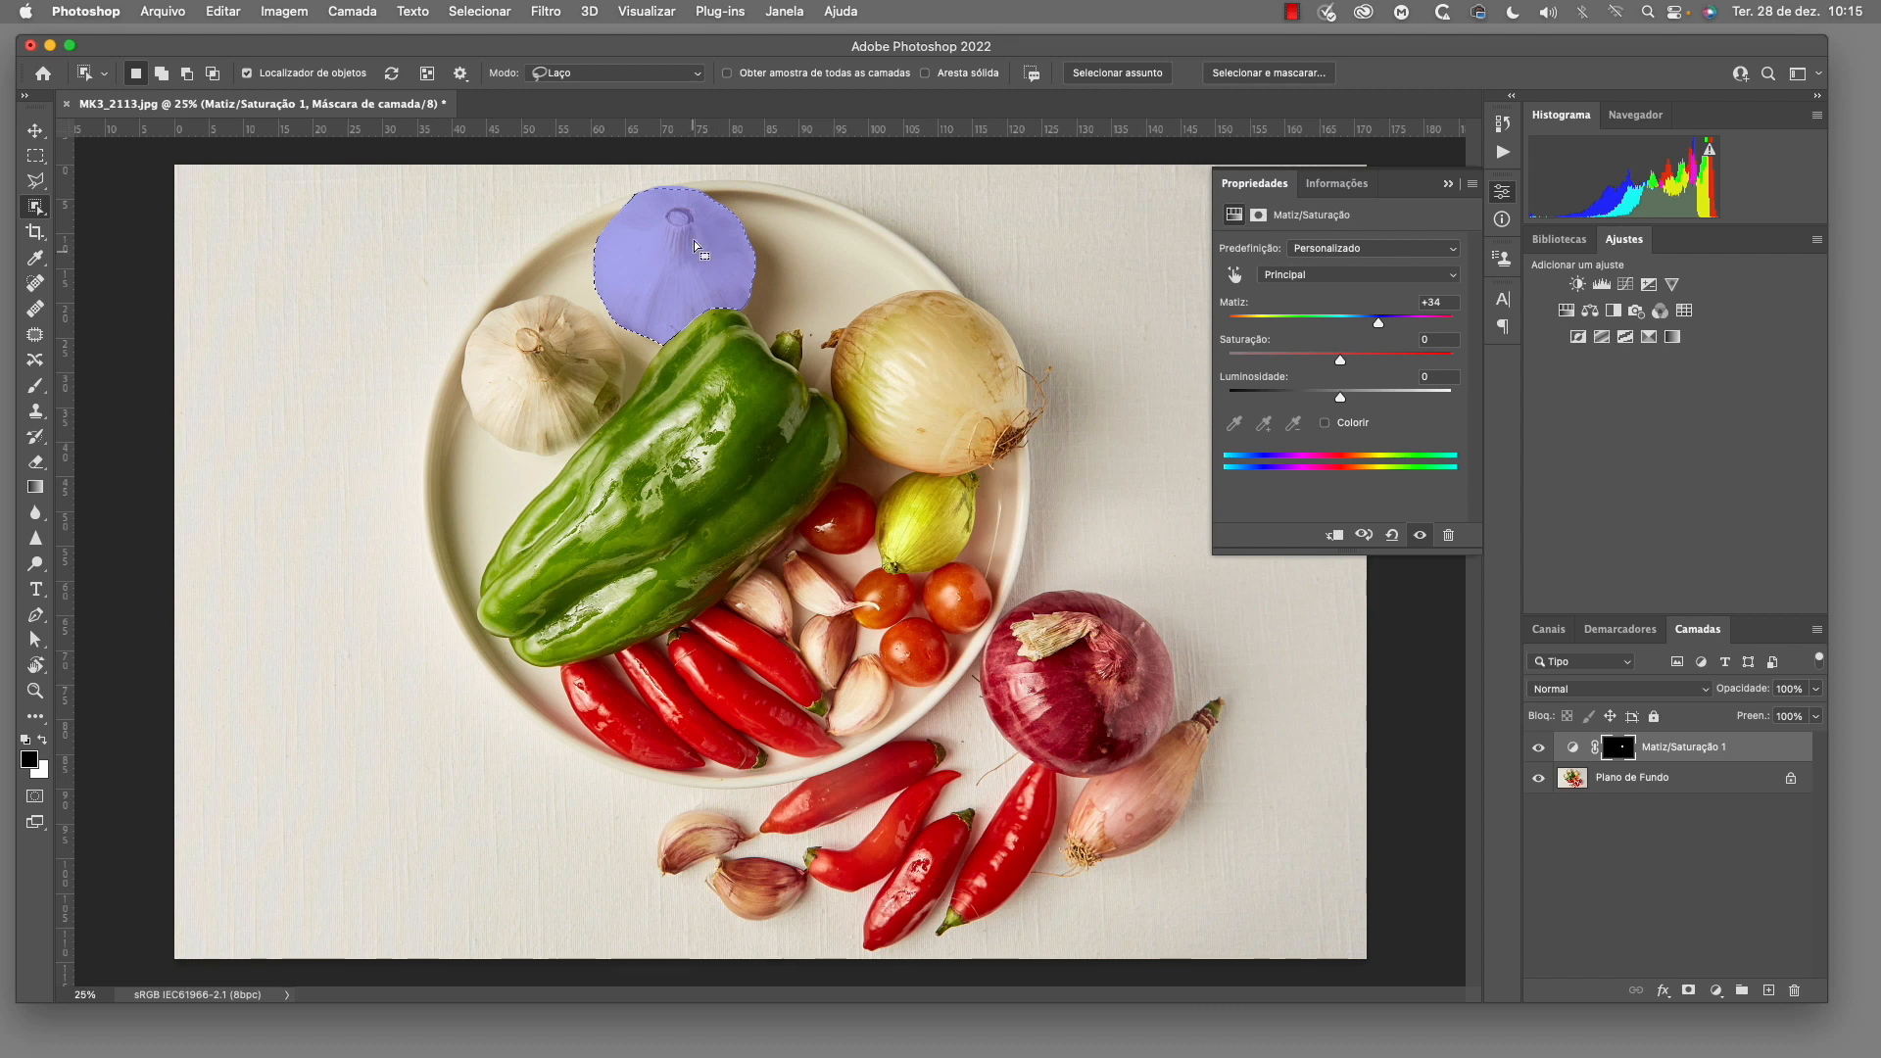
Select the green bell pepper with the object finder and darken it with a Curvas adjustment layer, input 160 and output 112
click(737, 451)
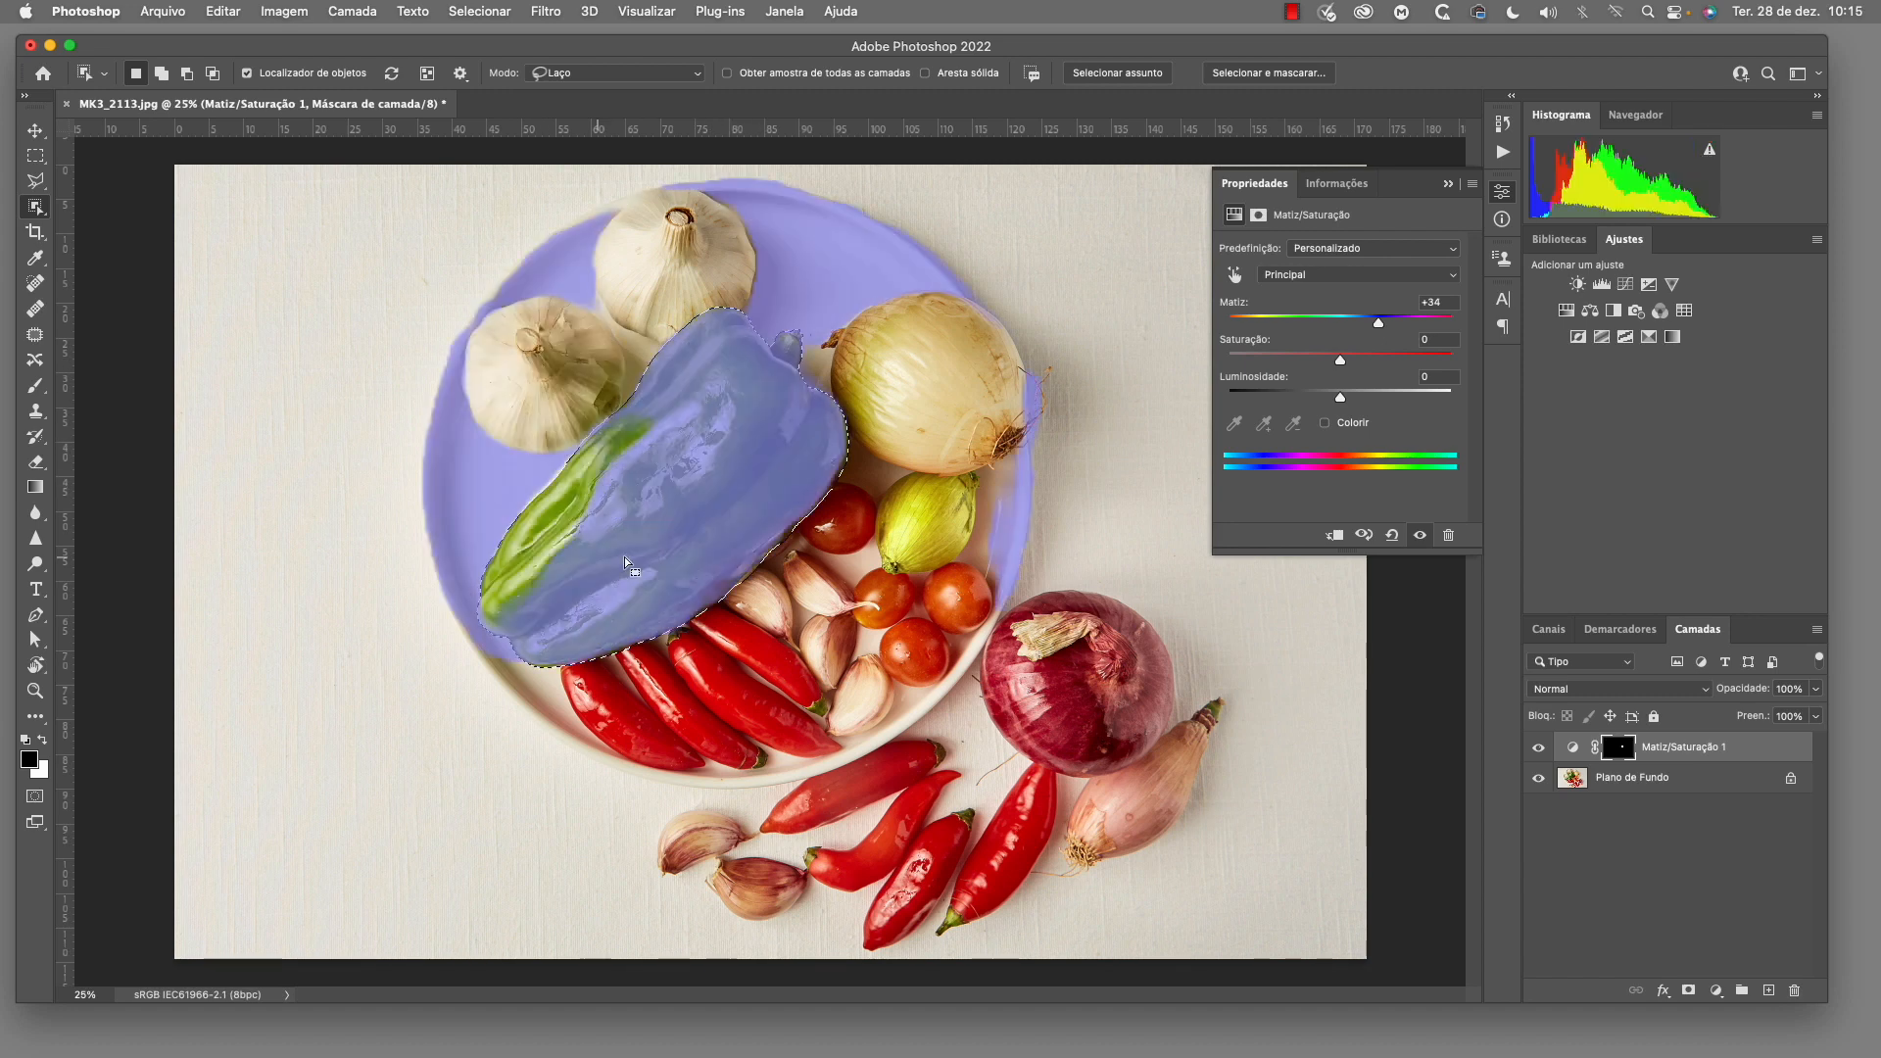
key(super+d)
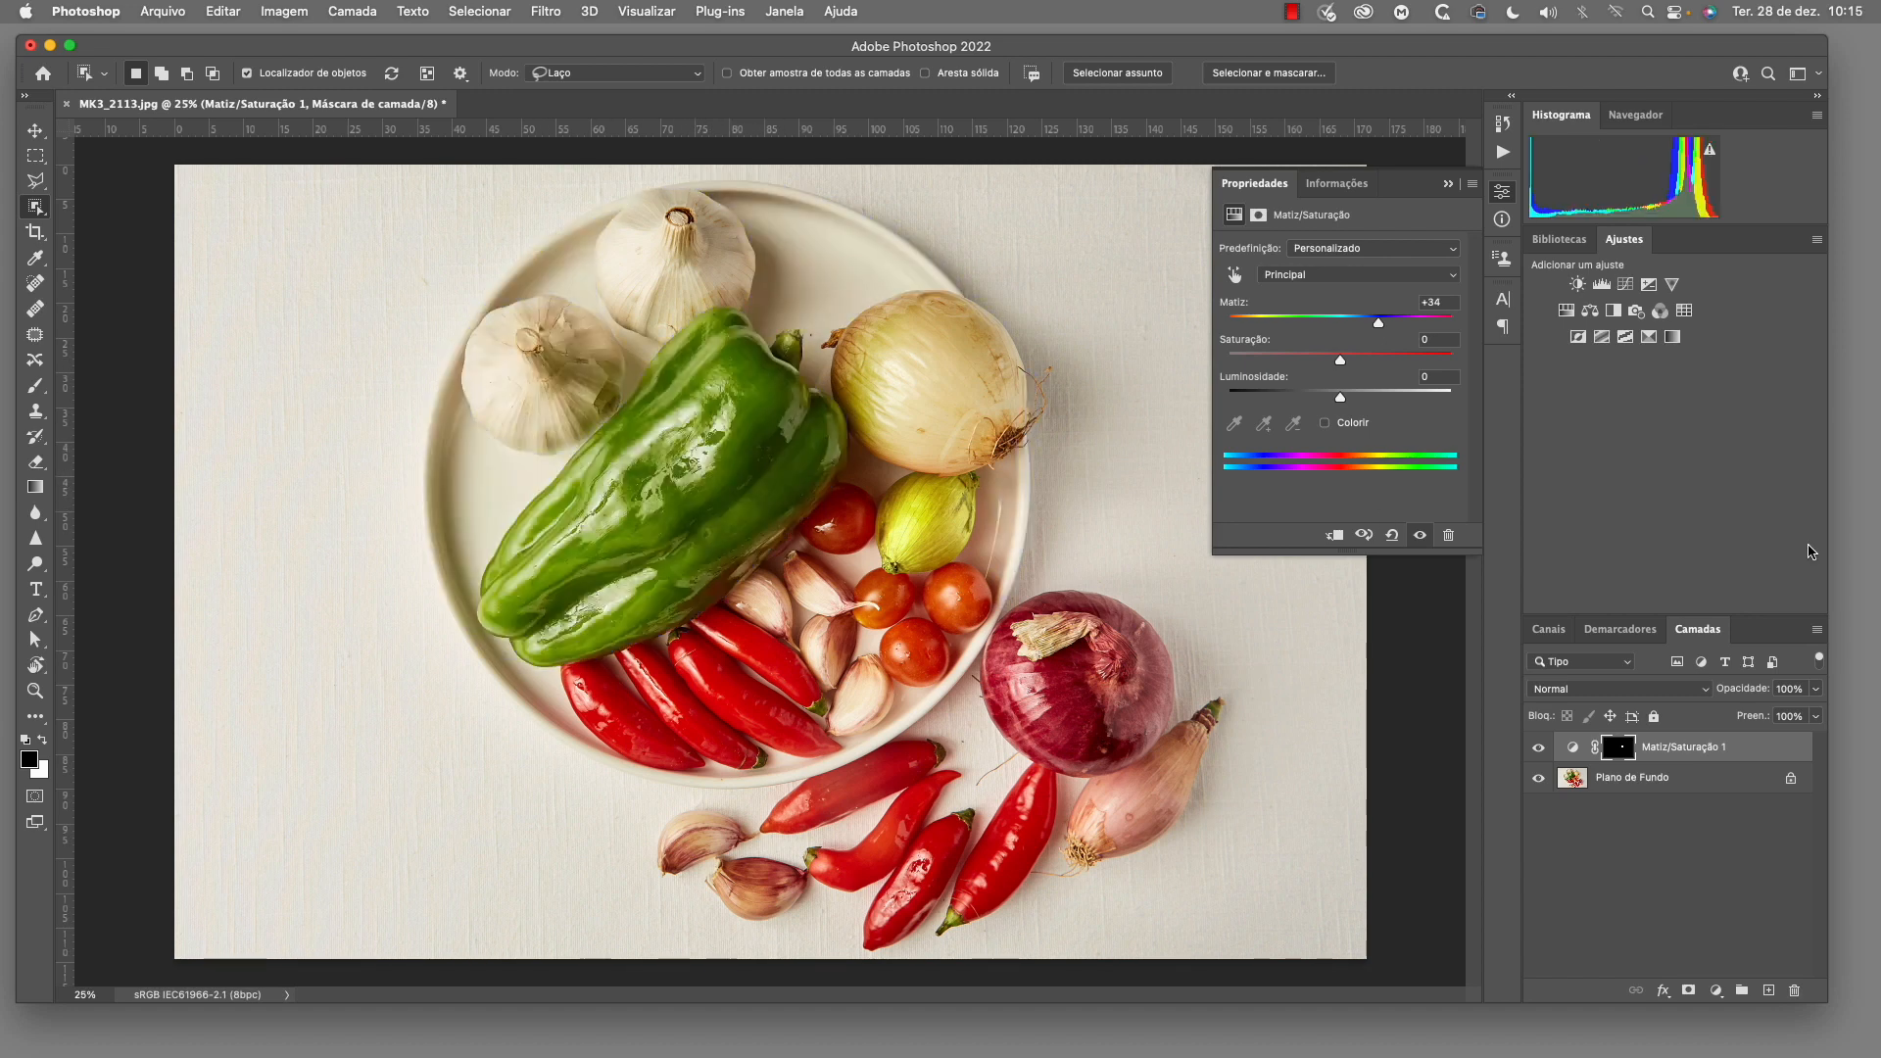
key(super+z)
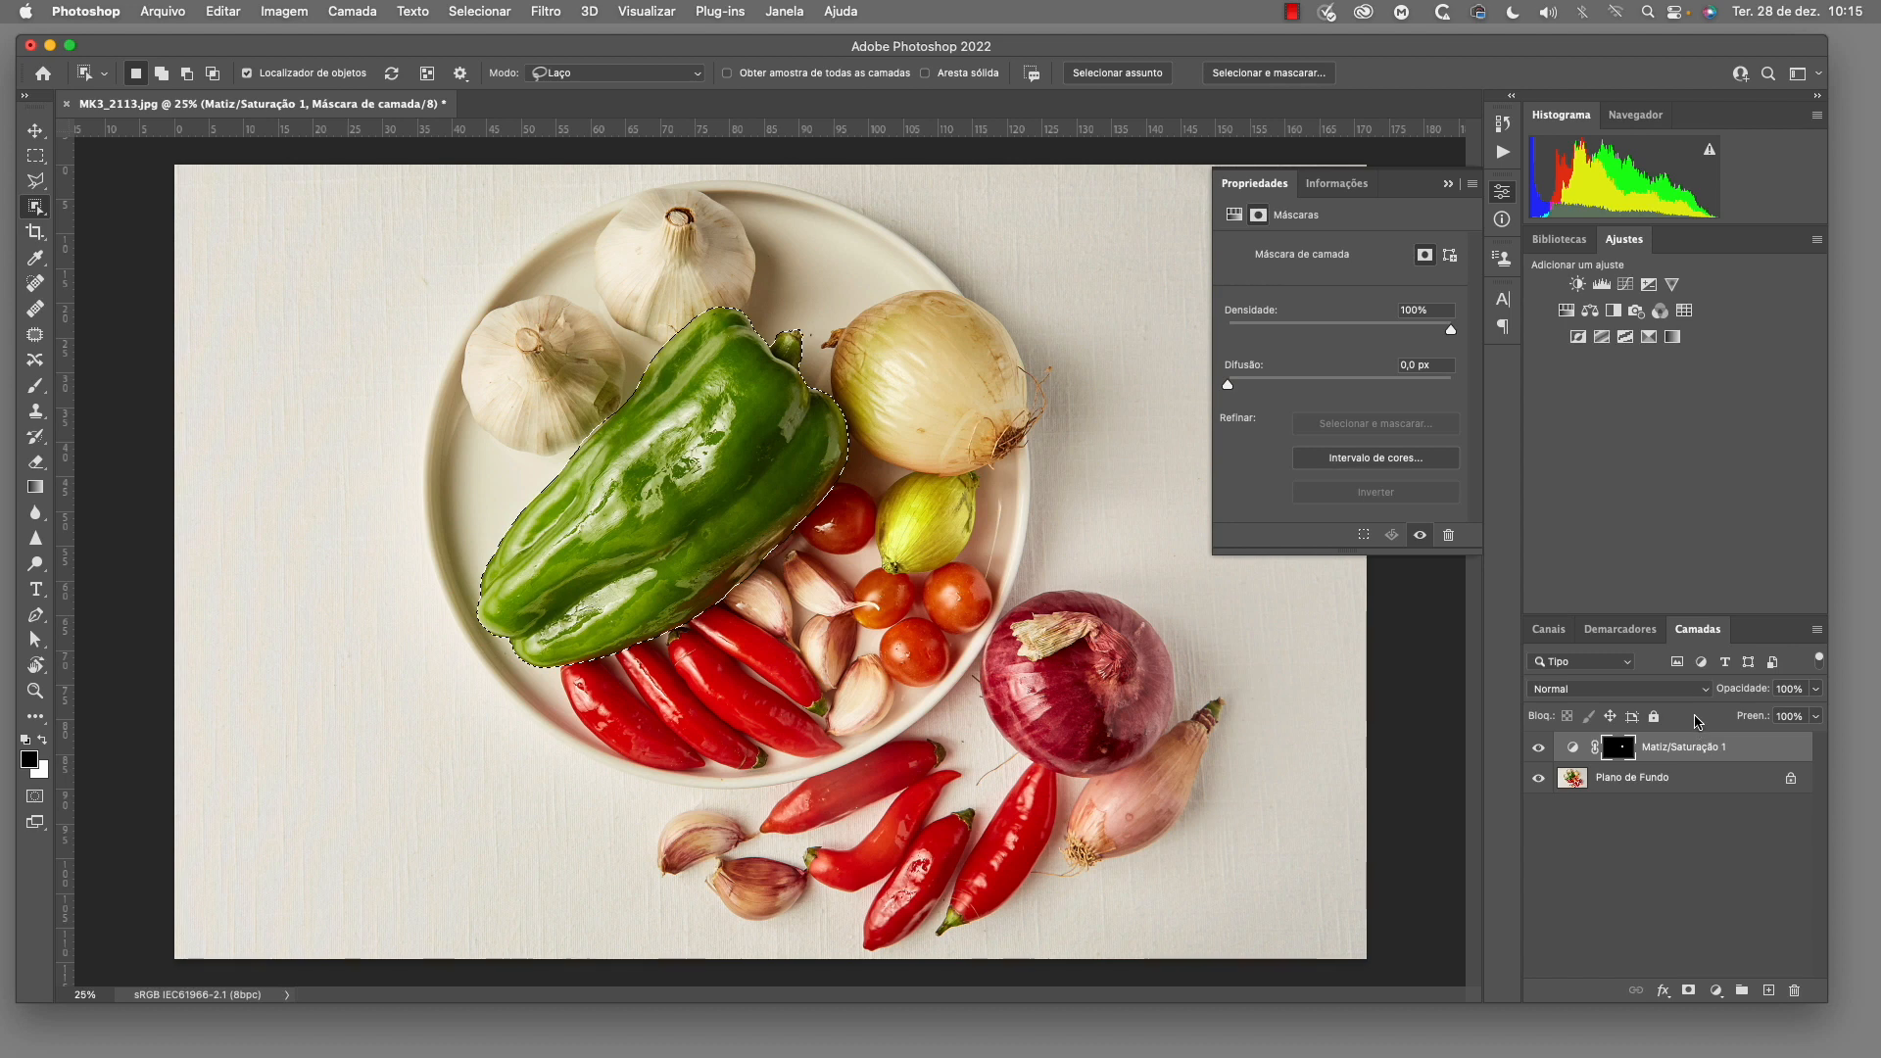
click(1625, 285)
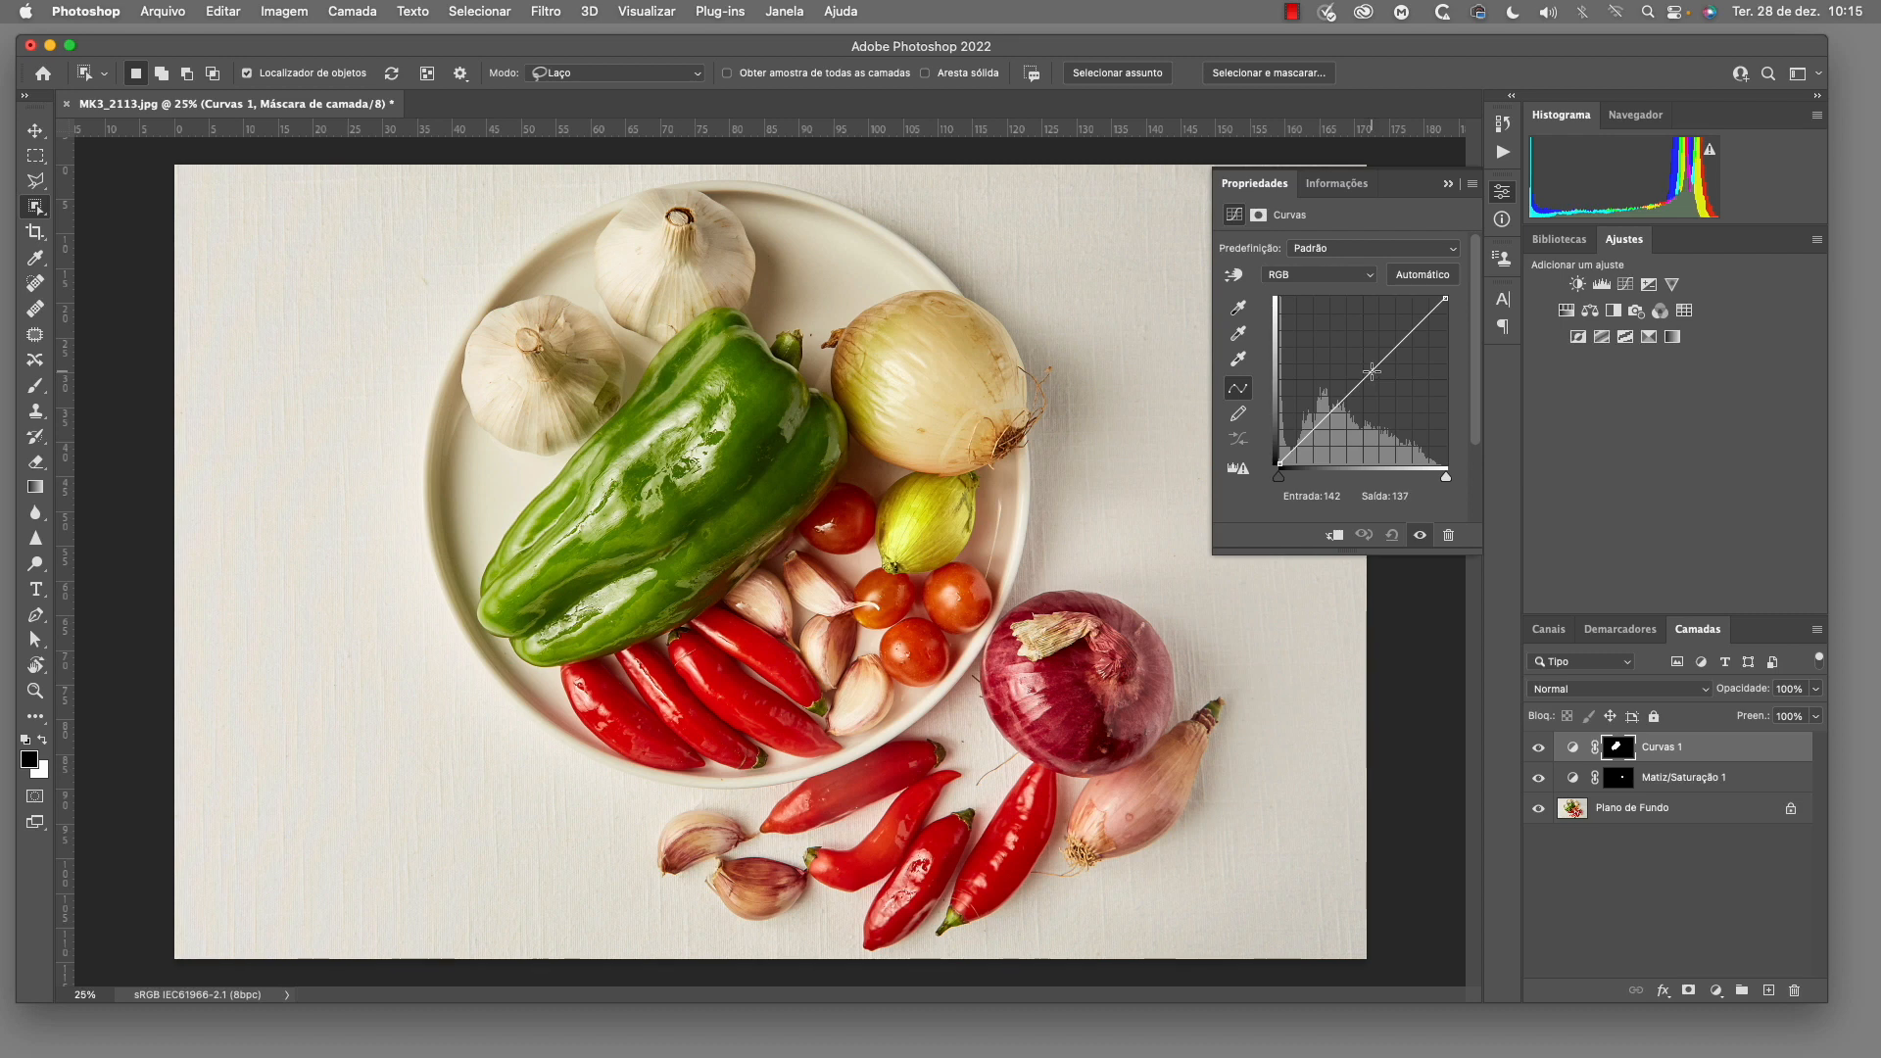
drag(1371, 371, 1383, 390)
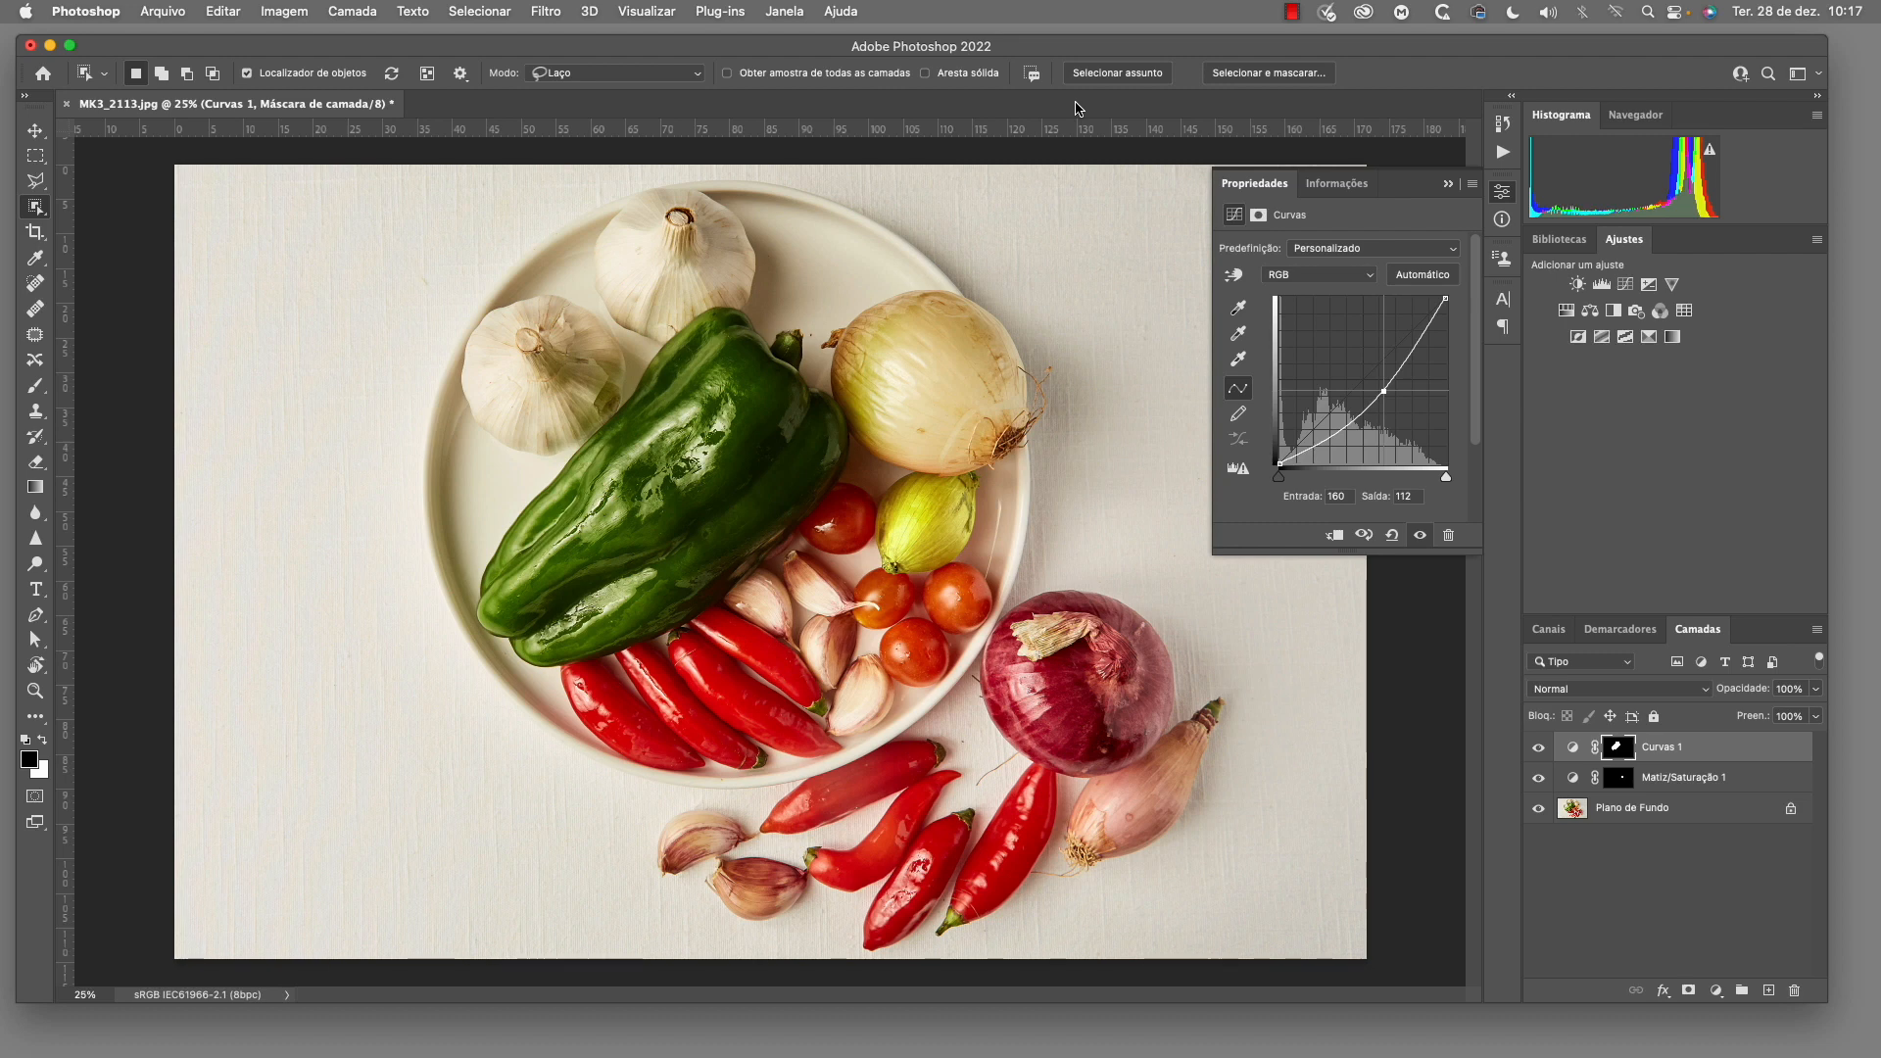
Turn off the object finder and outline the lower garlic bulb on the plate with the Object Selection tool's lasso
click(247, 74)
right_click(34, 209)
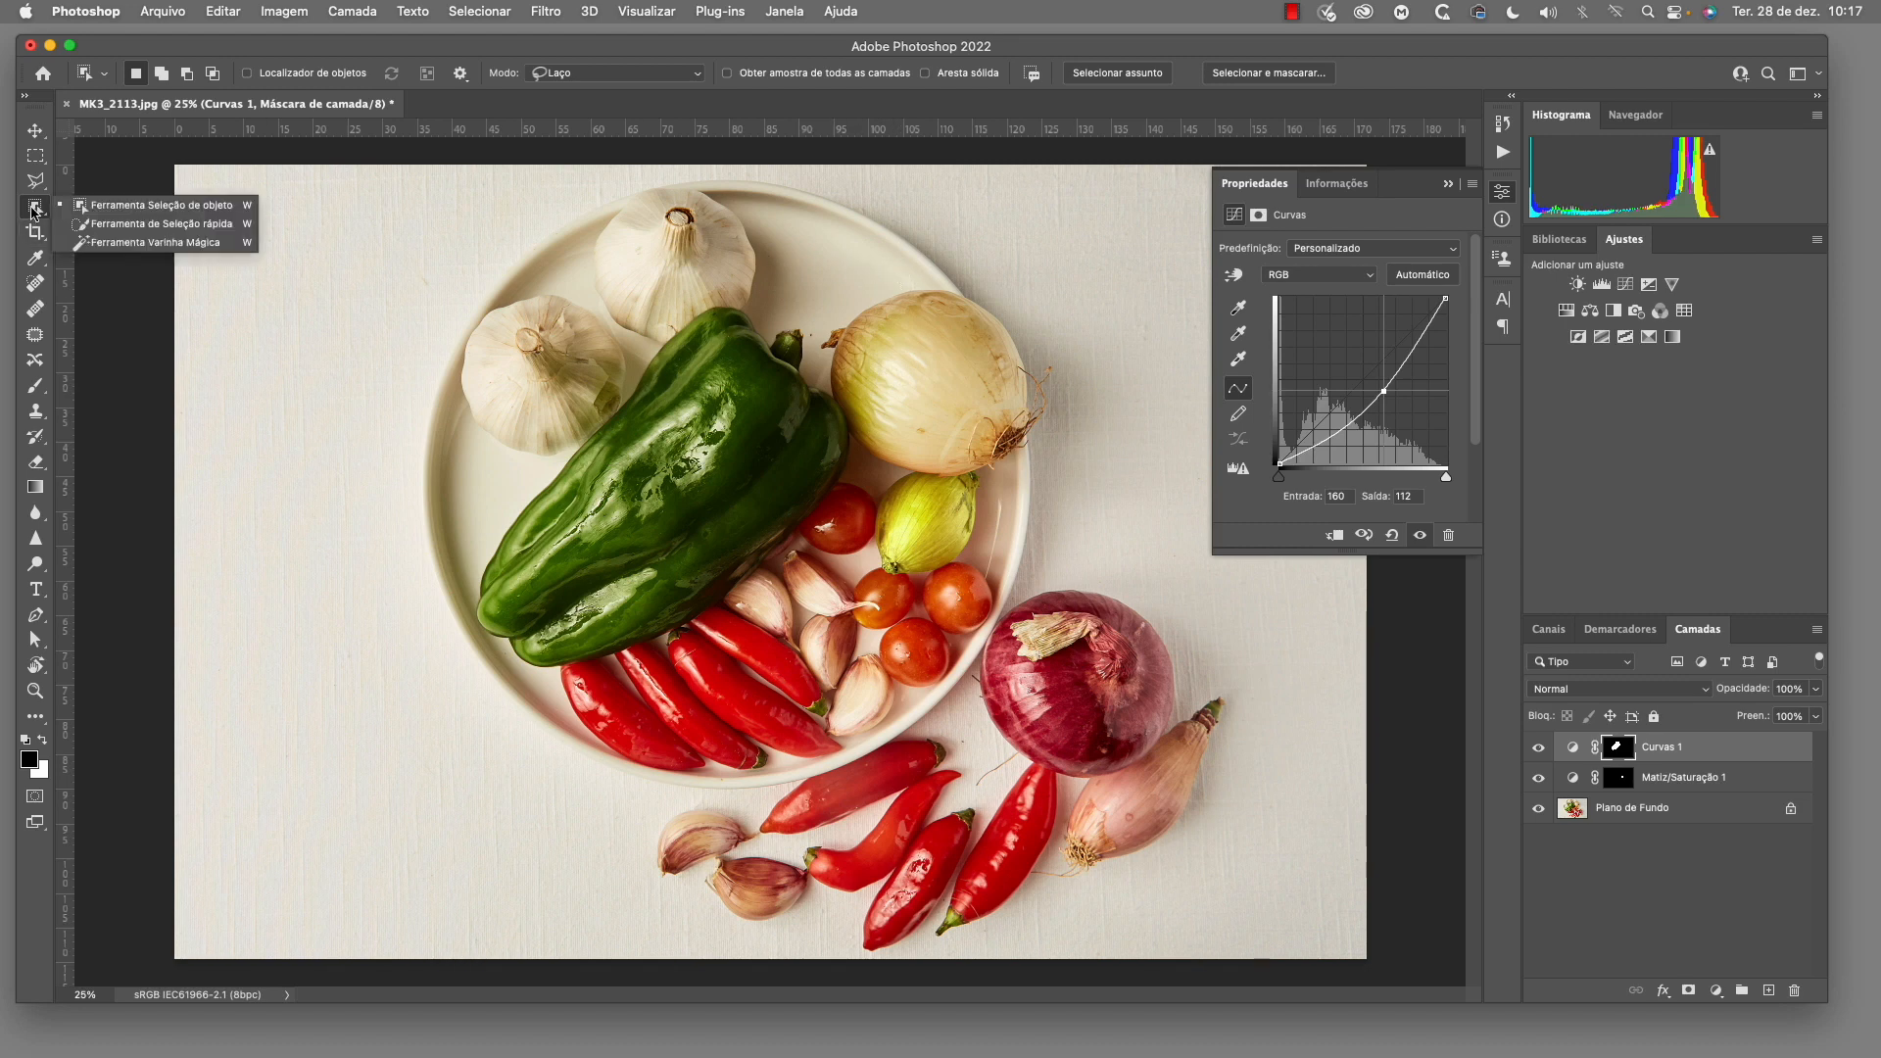
click(202, 208)
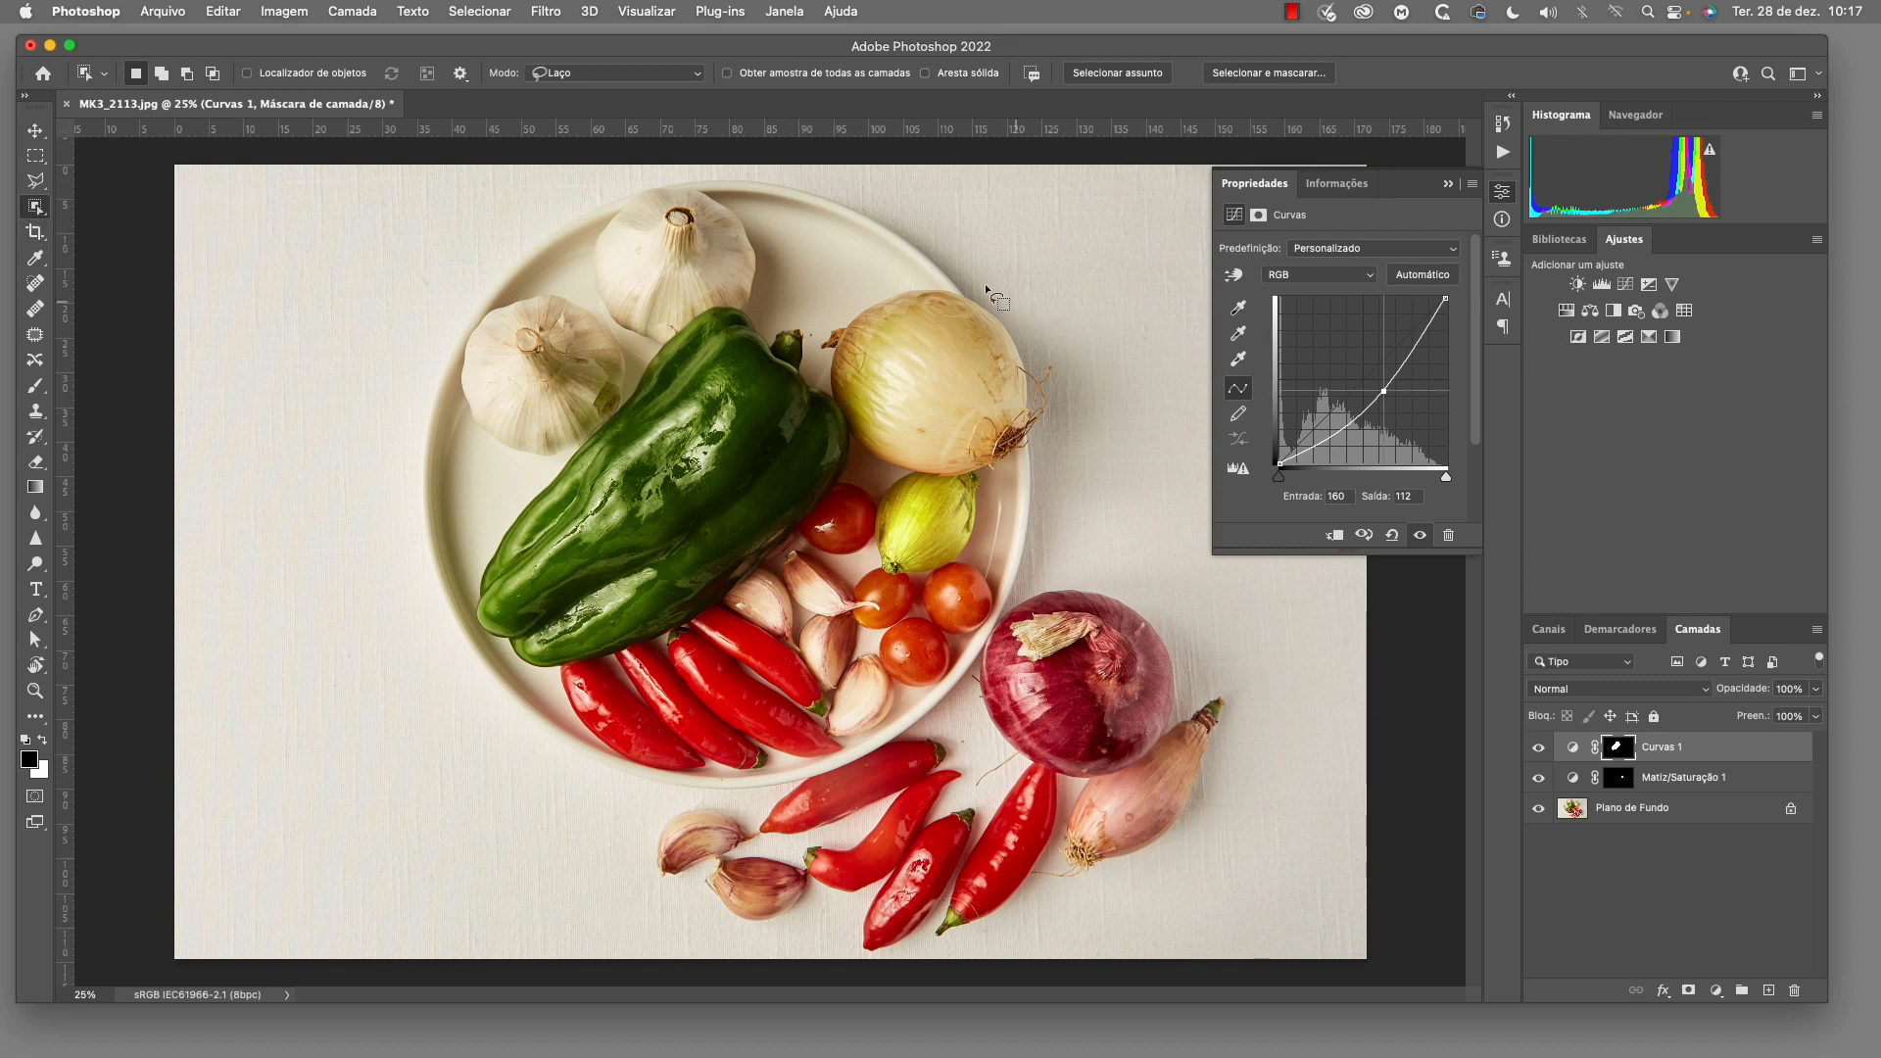
mouse_move(429, 282)
mouse_down()
mouse_move(433, 341)
mouse_move(501, 446)
mouse_move(610, 444)
mouse_move(627, 388)
mouse_move(605, 307)
mouse_move(546, 269)
mouse_move(428, 292)
mouse_up()
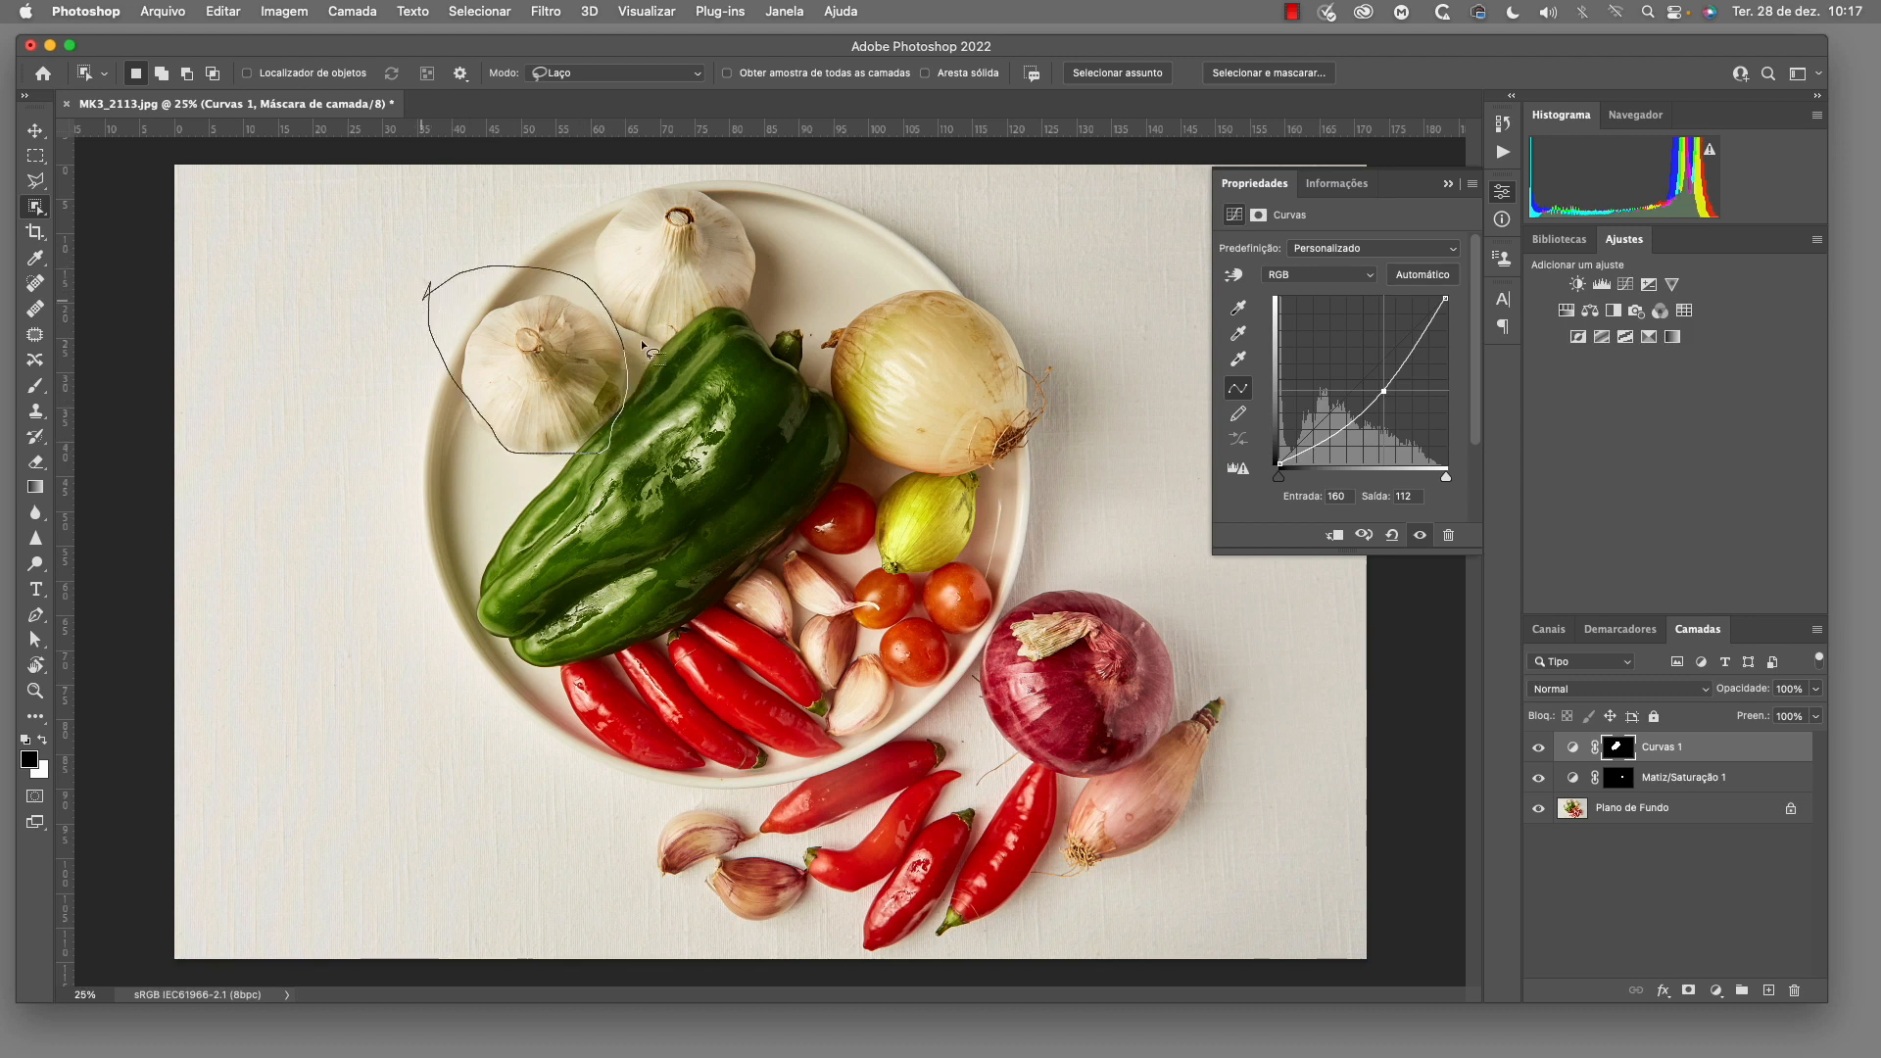